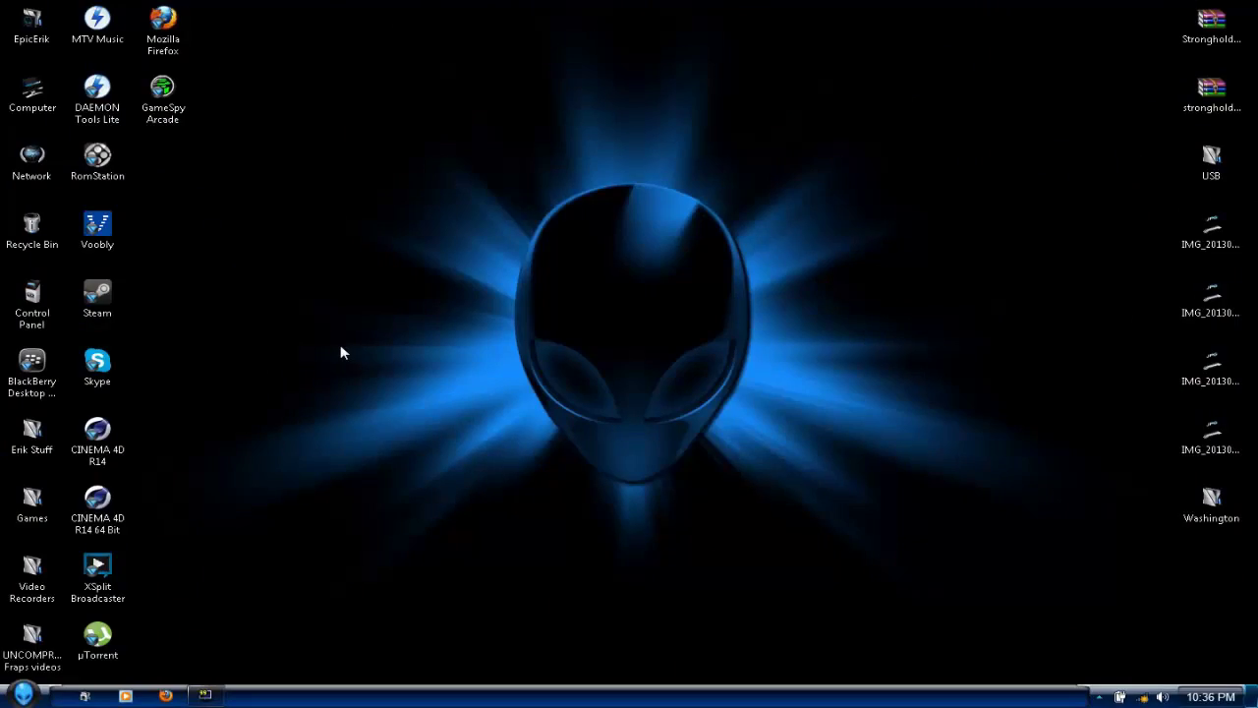
Step: Open CINEMA 4D R14 with an empty project
{"action": "double_click", "coordinate": [97, 437]}
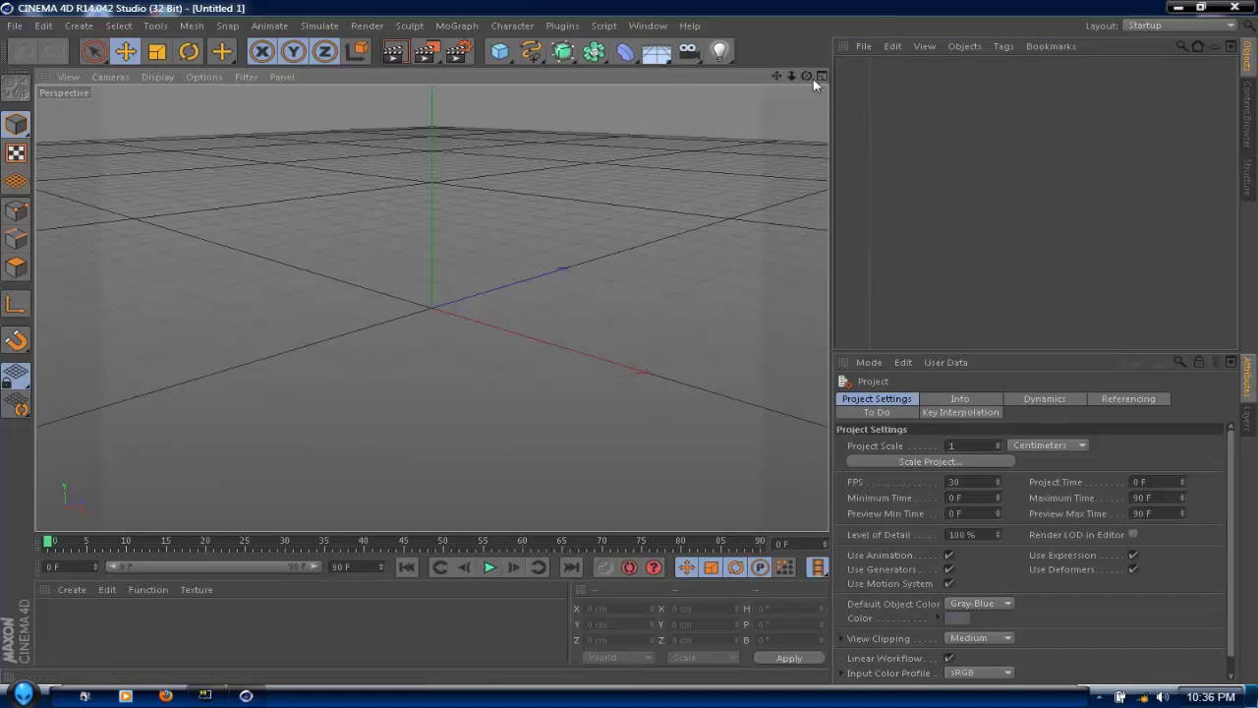
{"action": "left_click_drag", "start_coordinate": [777, 76], "coordinate": [764, 142]}
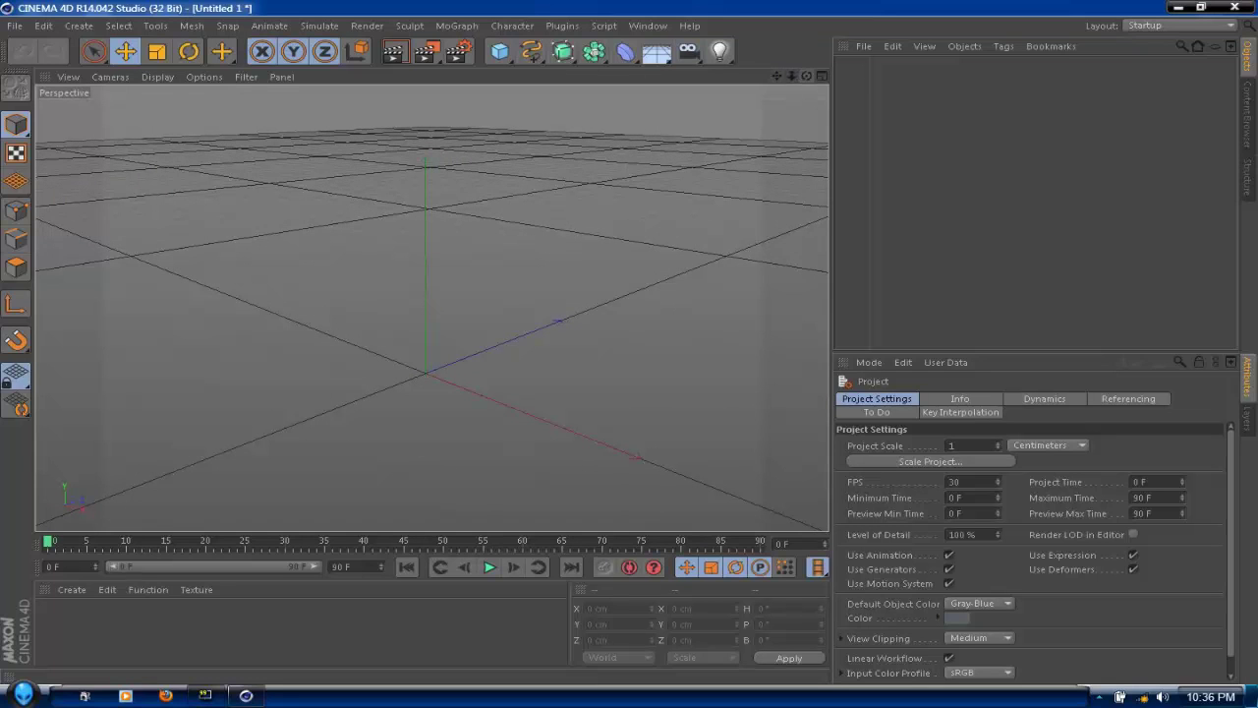
{"action": "left_click_drag", "start_coordinate": [806, 75], "coordinate": [652, 48]}
{"action": "left_click_drag", "start_coordinate": [743, 96], "coordinate": [740, 82]}
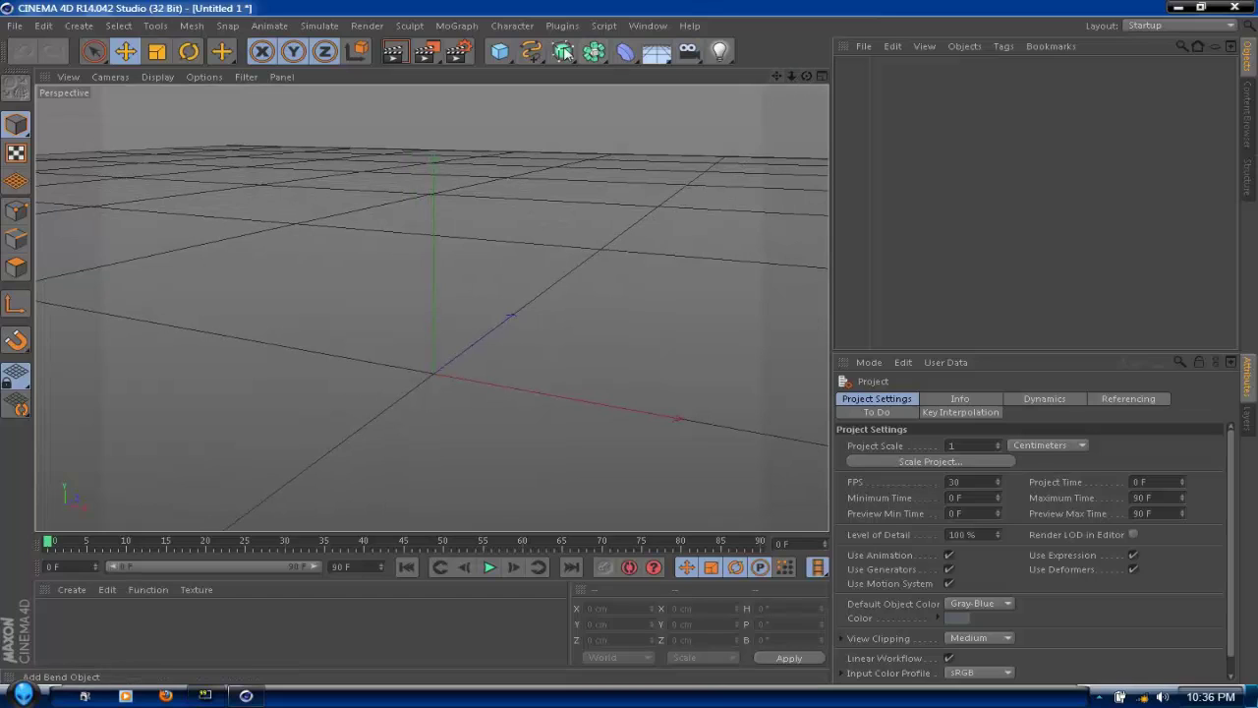
Step: Add a sphere to the scene and set its type to Hemisphere
{"action": "left_click", "coordinate": [501, 57]}
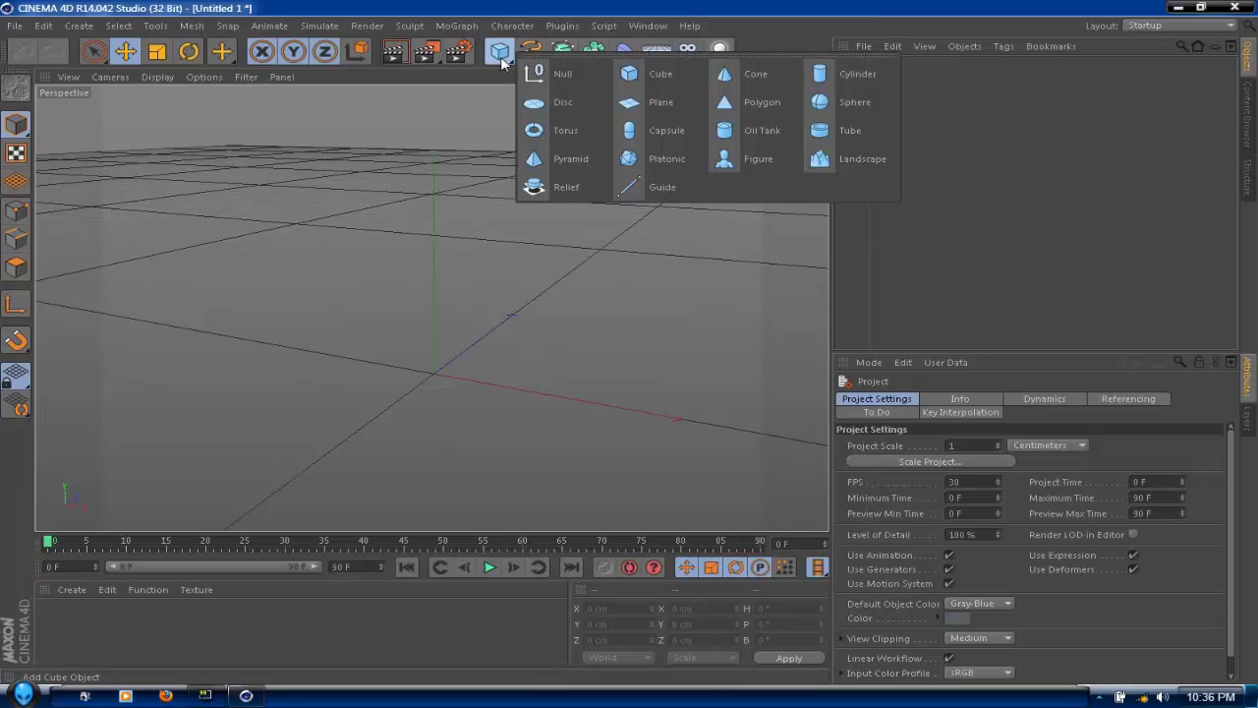
{"action": "left_click", "coordinate": [823, 104]}
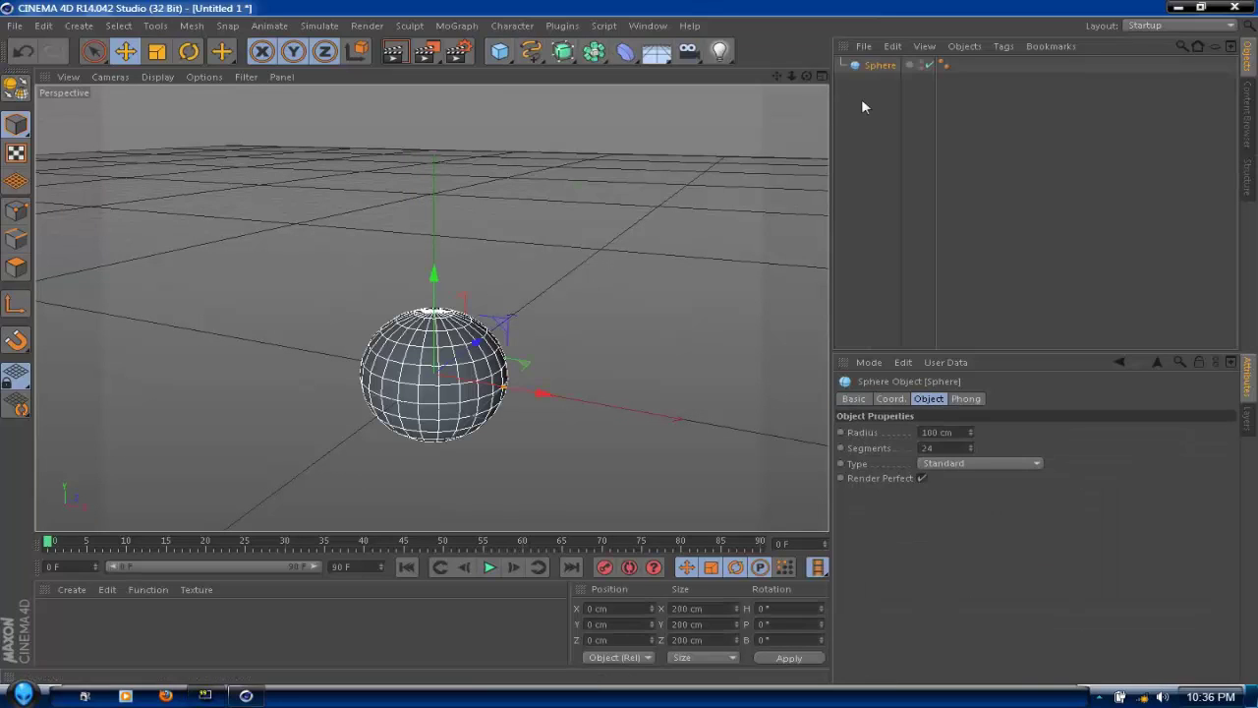
{"action": "left_click", "coordinate": [960, 463]}
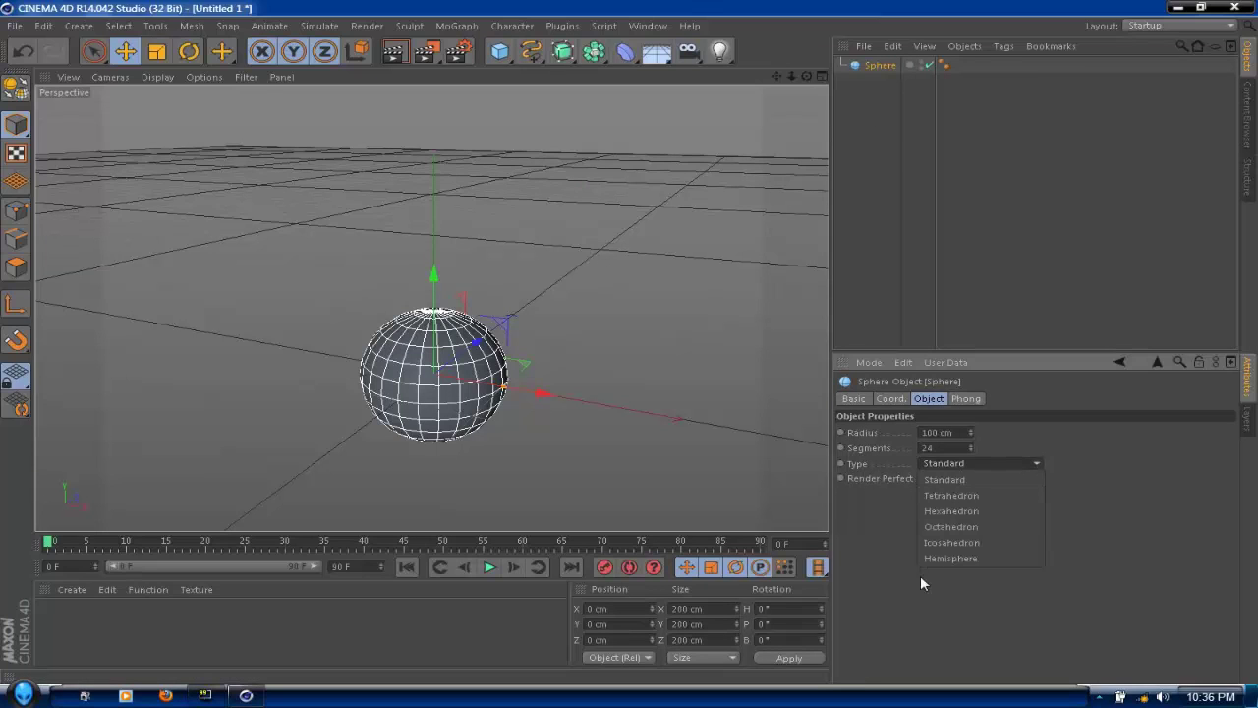
{"action": "left_click", "coordinate": [950, 560]}
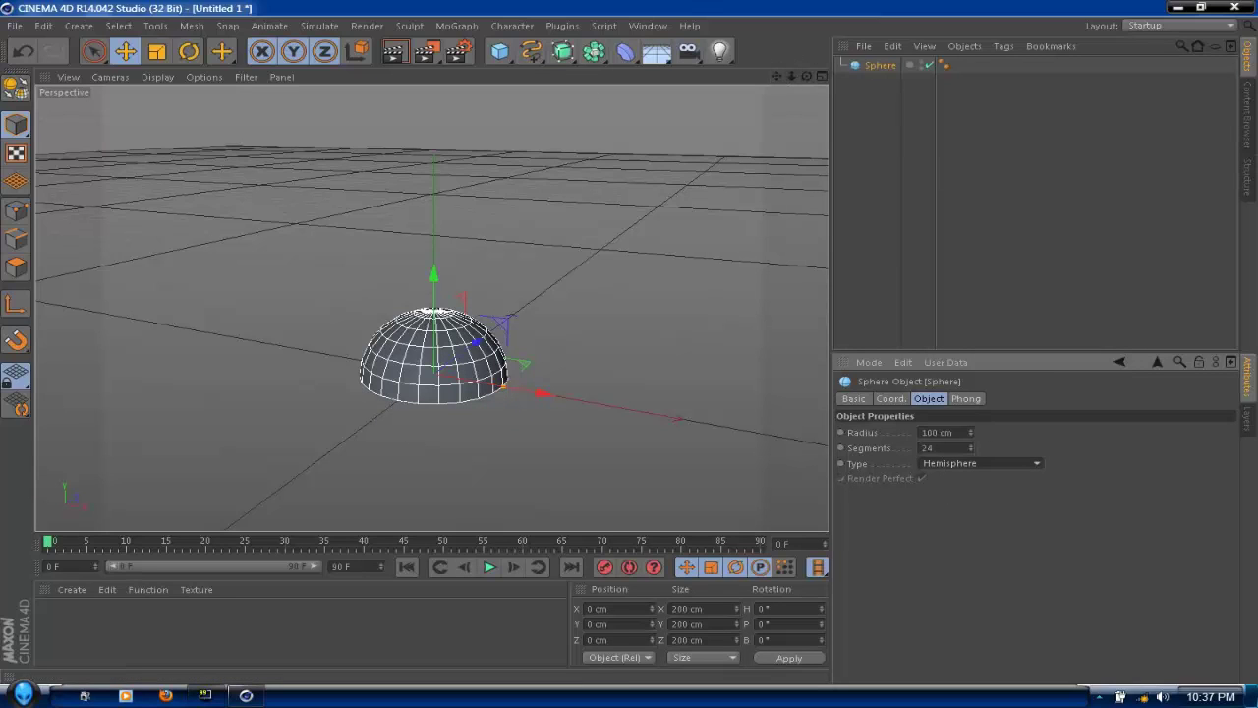
Step: Set the hemisphere's segments to 100 and convert it into an editable polygon object
{"action": "left_click_drag", "start_coordinate": [937, 448], "coordinate": [847, 463]}
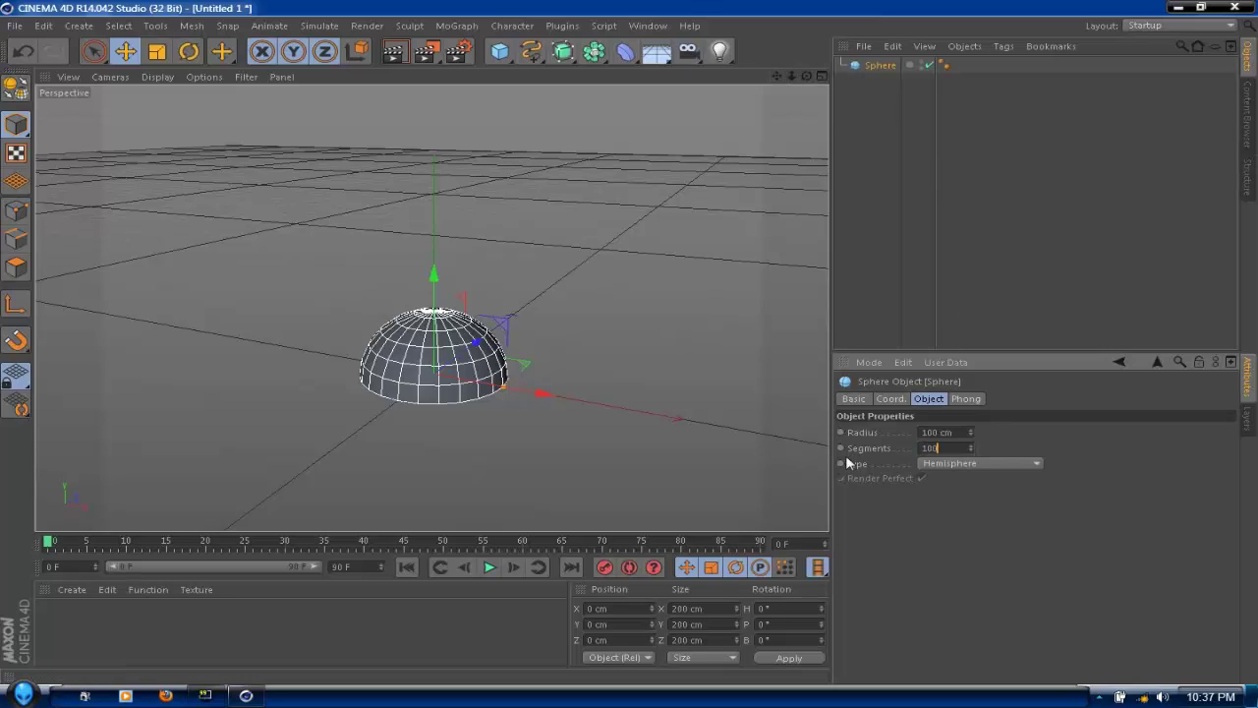
{"action": "type", "text": "100"}
{"action": "key", "text": "Return"}
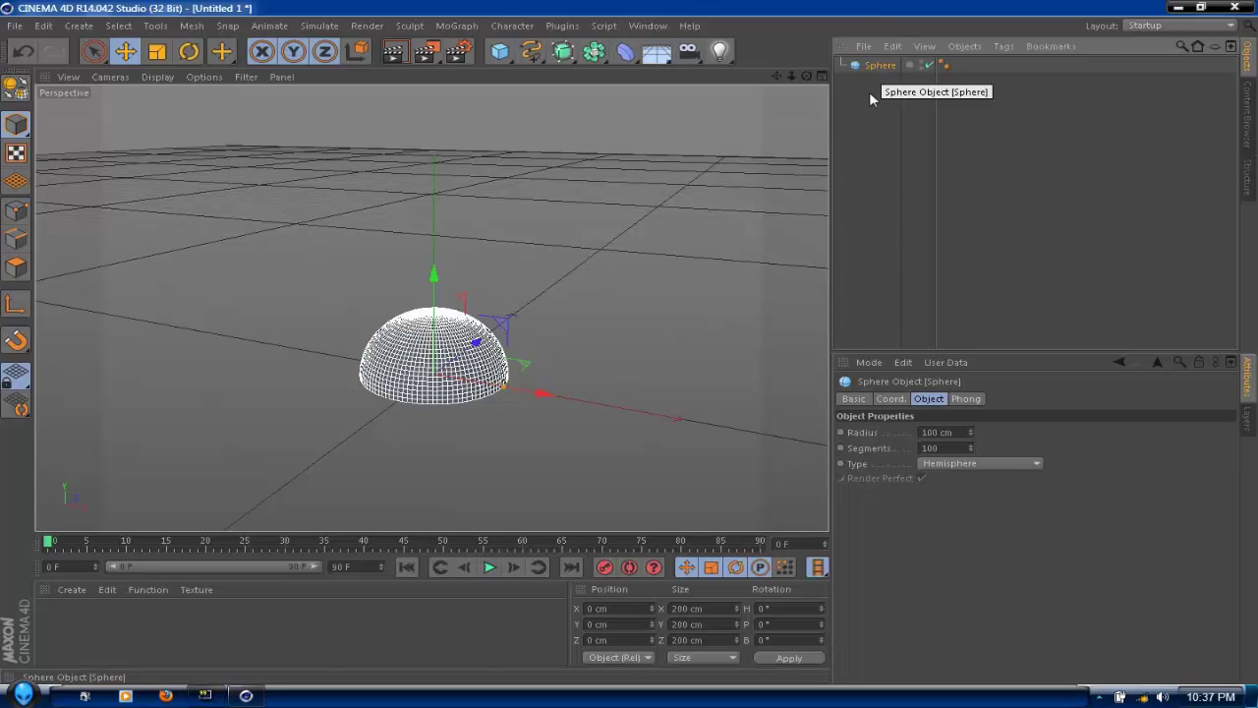
{"action": "key", "text": "c"}
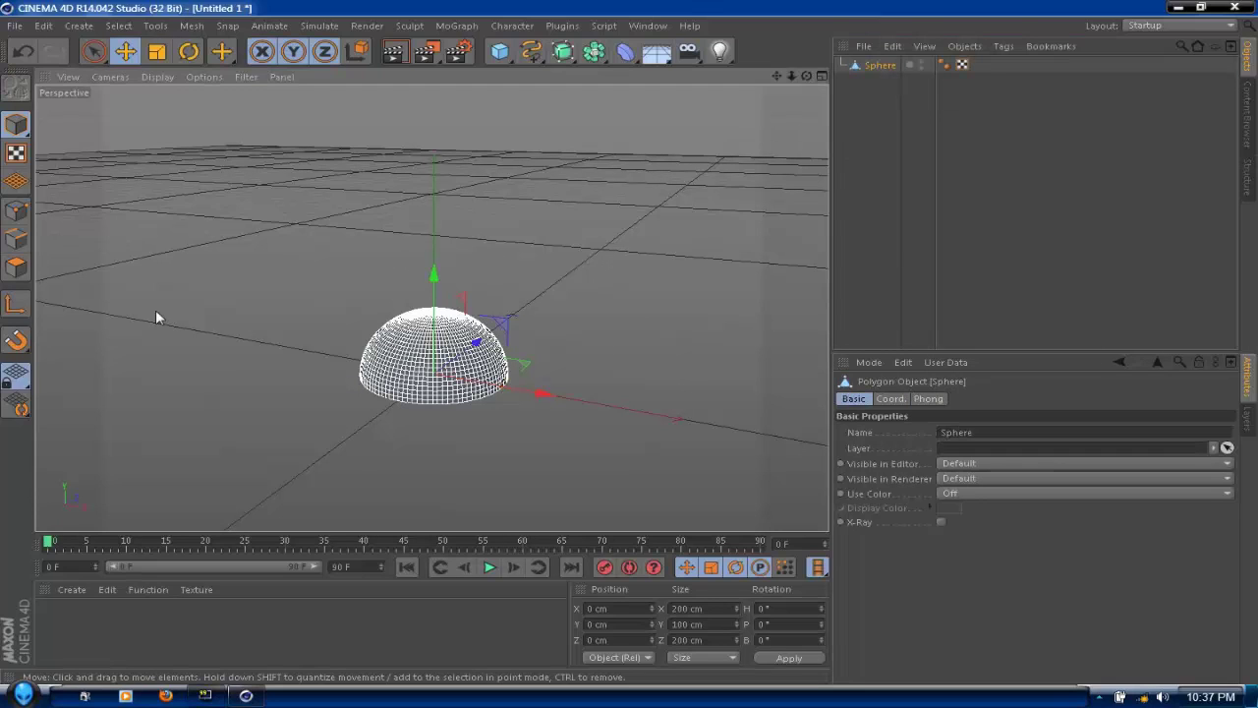
Step: Select the lowest polygon loop around the hemisphere's rim with Loop Selection and delete it
{"action": "left_click", "coordinate": [14, 271]}
{"action": "key", "text": "ctrl+a"}
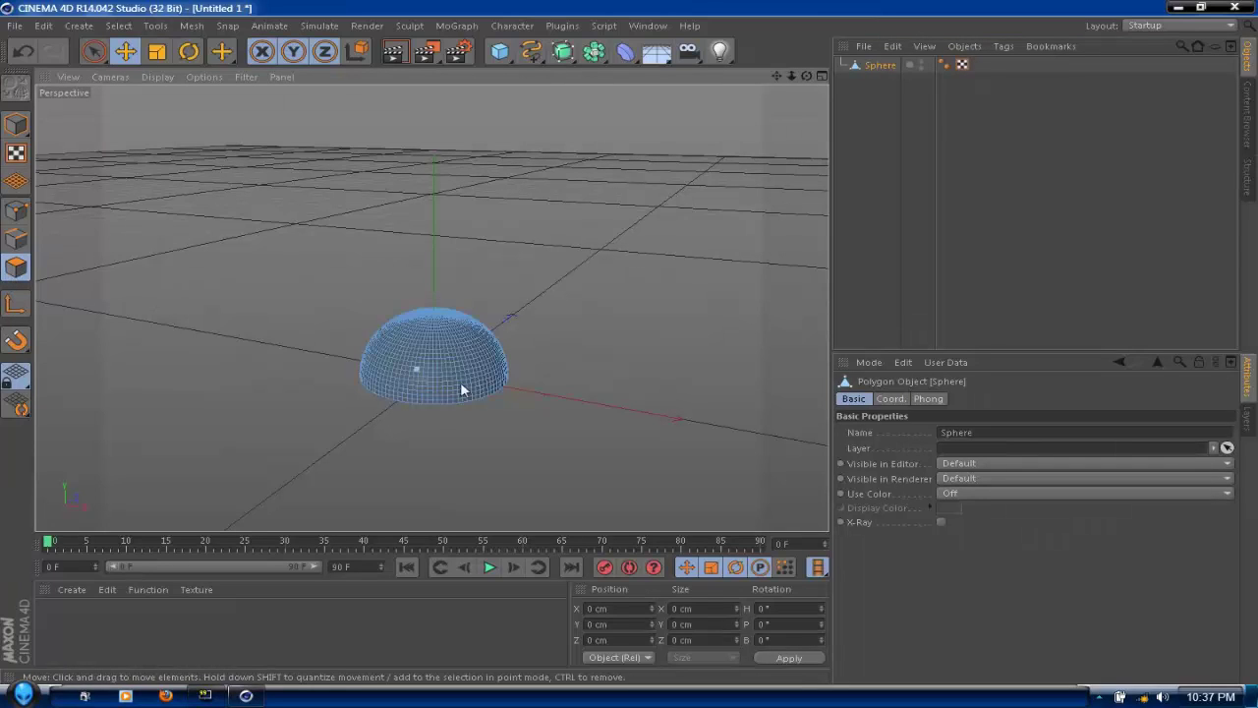
{"action": "left_click", "coordinate": [118, 26]}
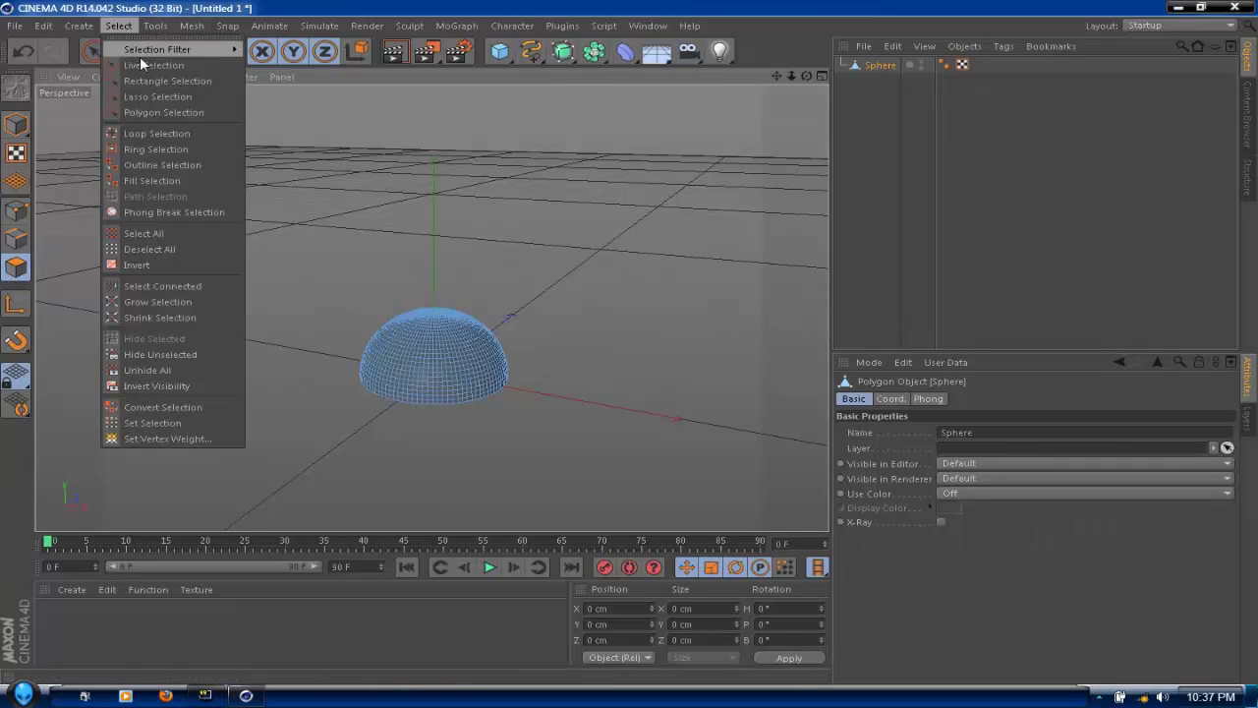
{"action": "left_click", "coordinate": [155, 135]}
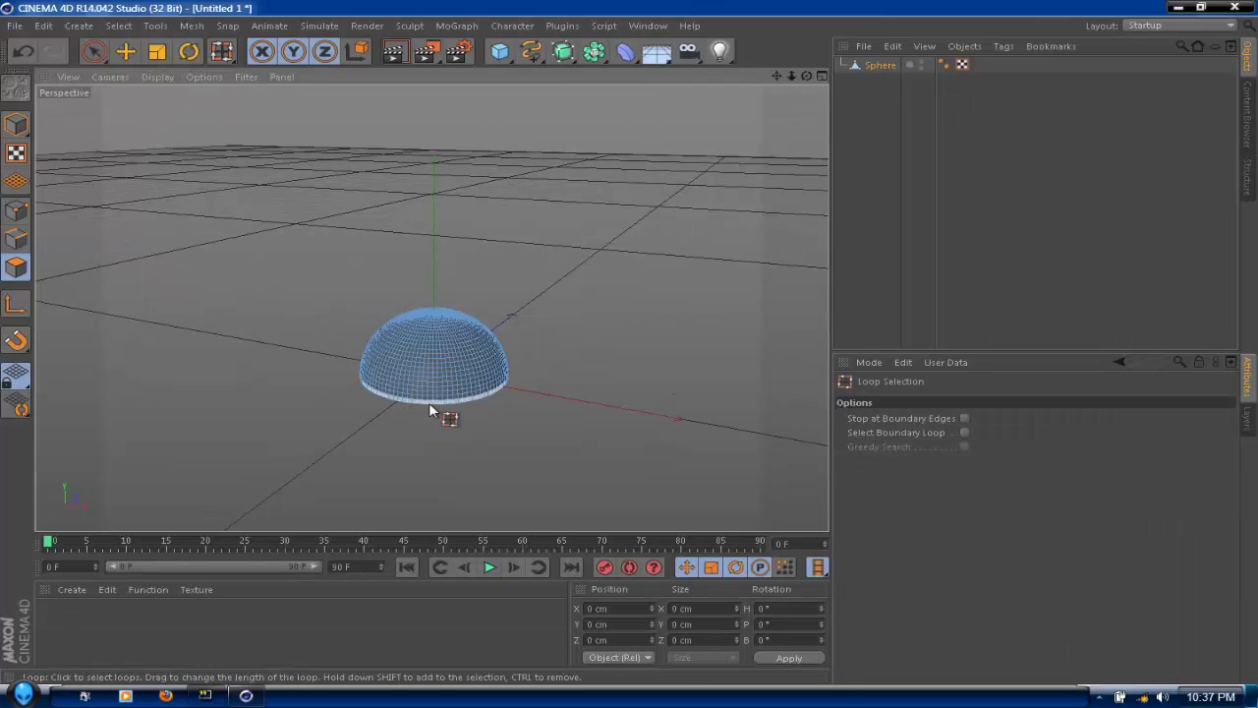
{"action": "scroll", "coordinate": [430, 408], "scroll_direction": "up", "scroll_amount": 5}
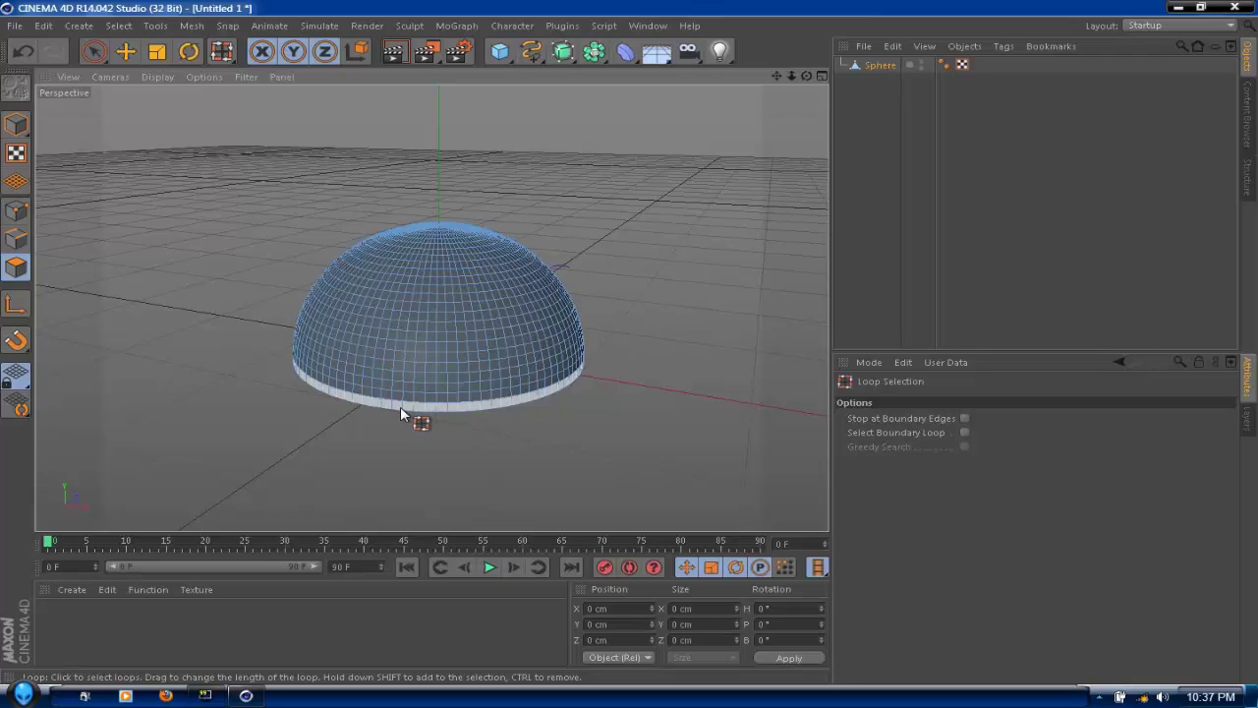
{"action": "left_click", "coordinate": [400, 406]}
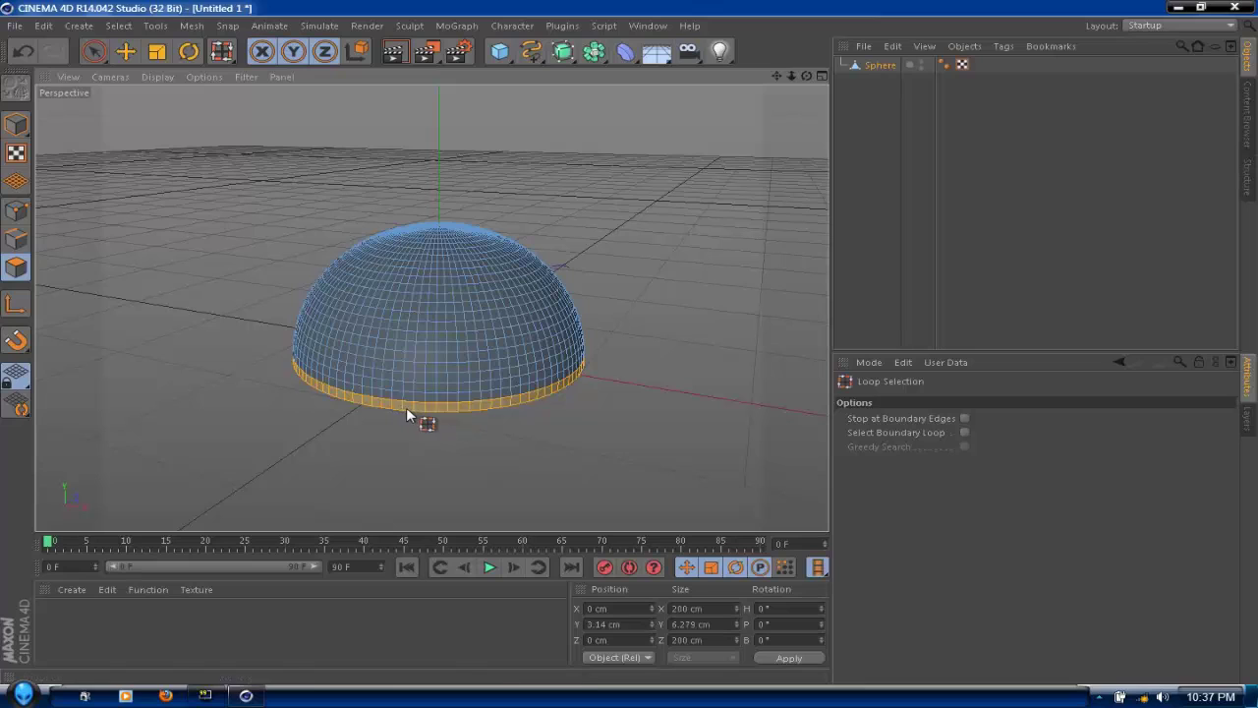
{"action": "left_click", "coordinate": [555, 437]}
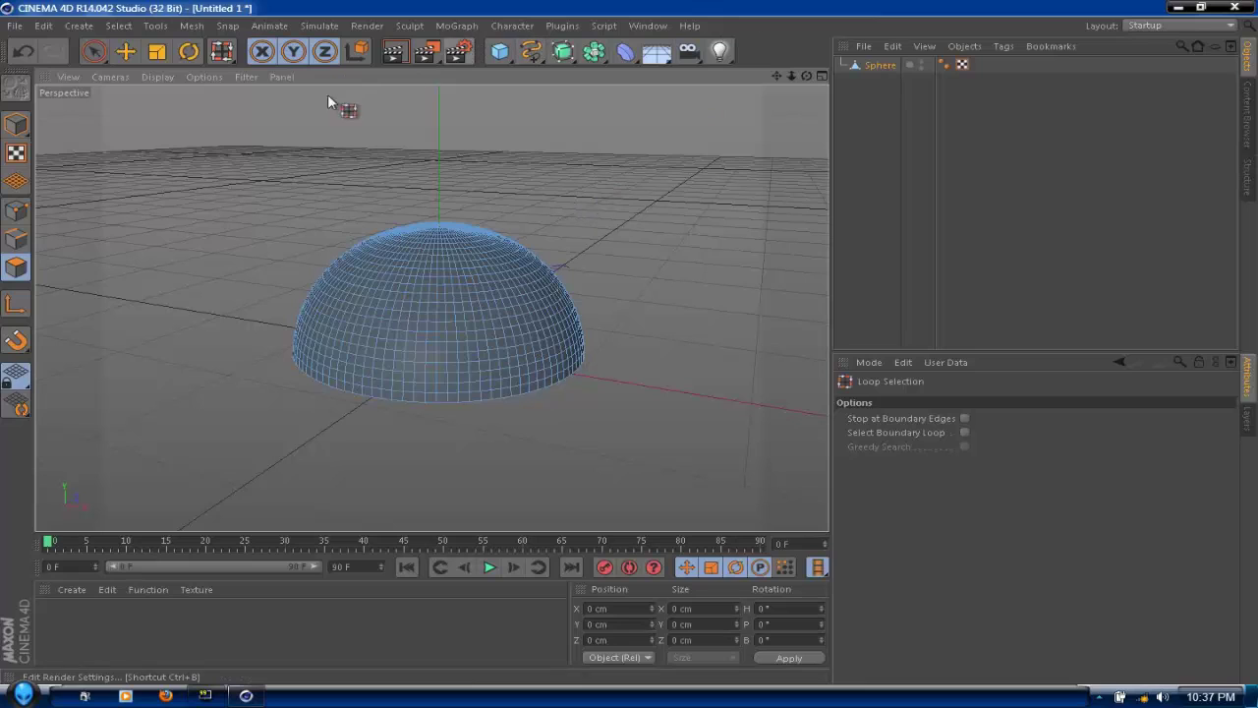
Step: Add a cylinder in model mode and set its pitch rotation to 90° so that it lies horizontally
{"action": "left_click", "coordinate": [16, 124]}
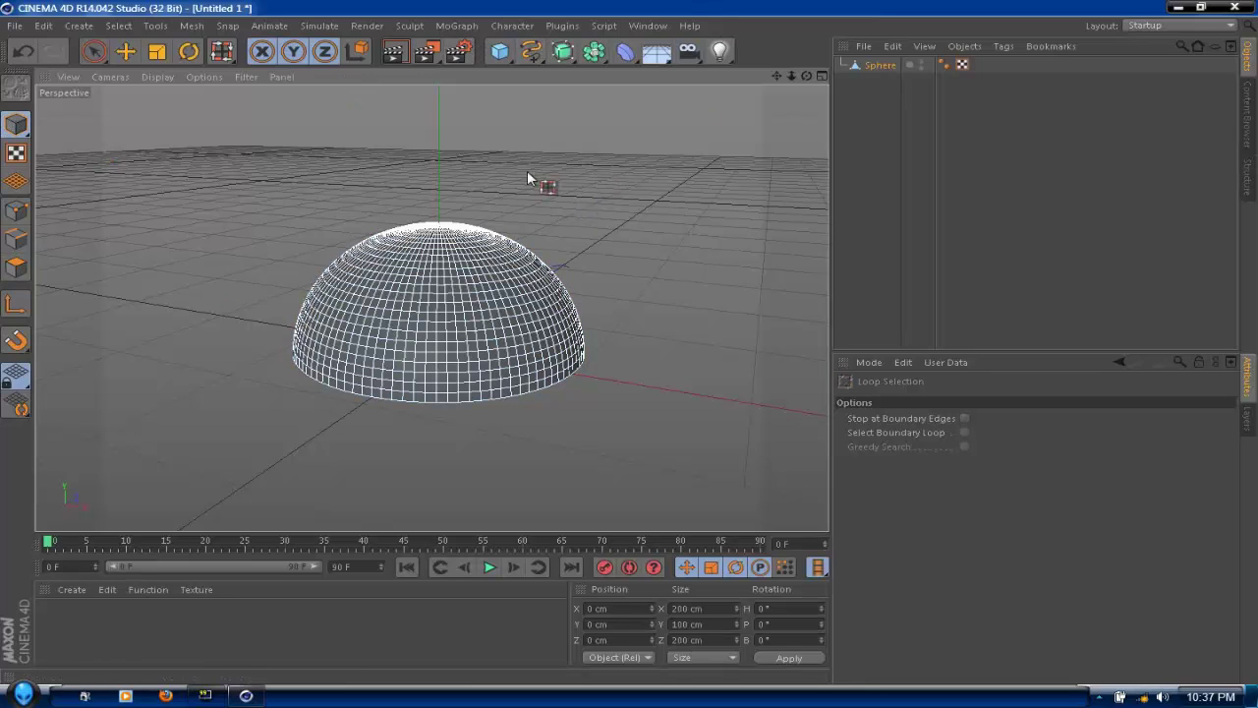
{"action": "left_click", "coordinate": [499, 51]}
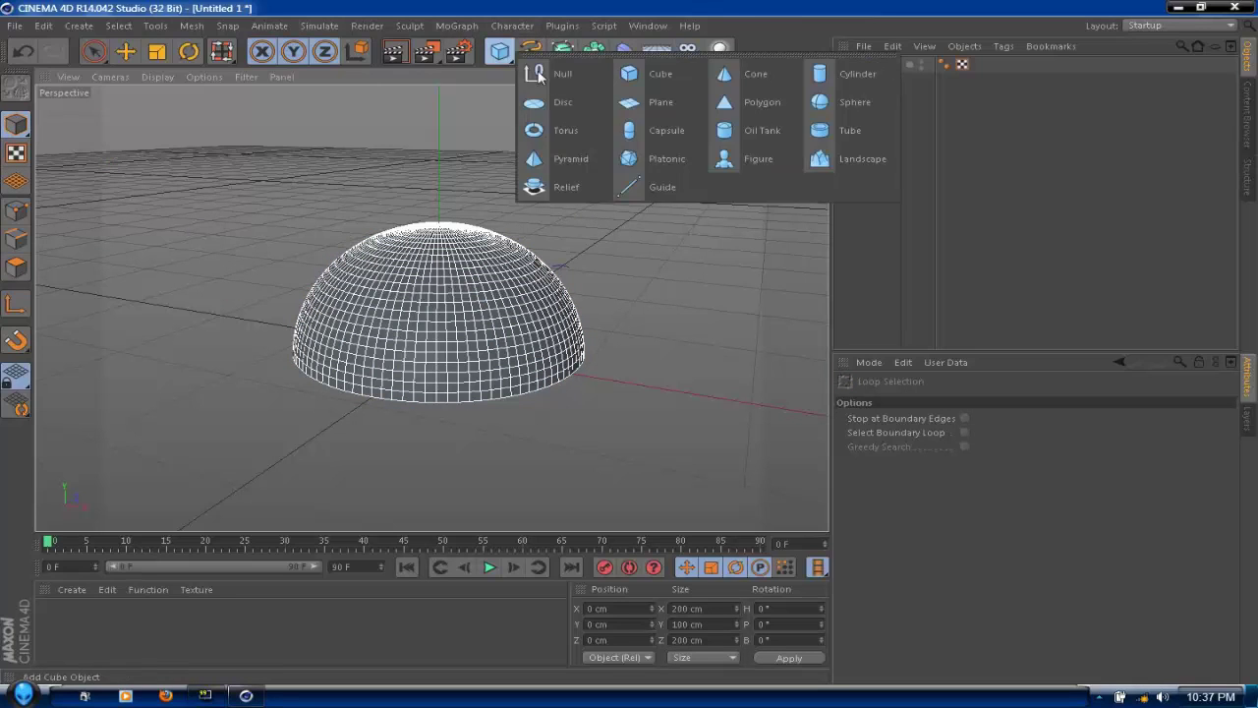
{"action": "left_click", "coordinate": [858, 74]}
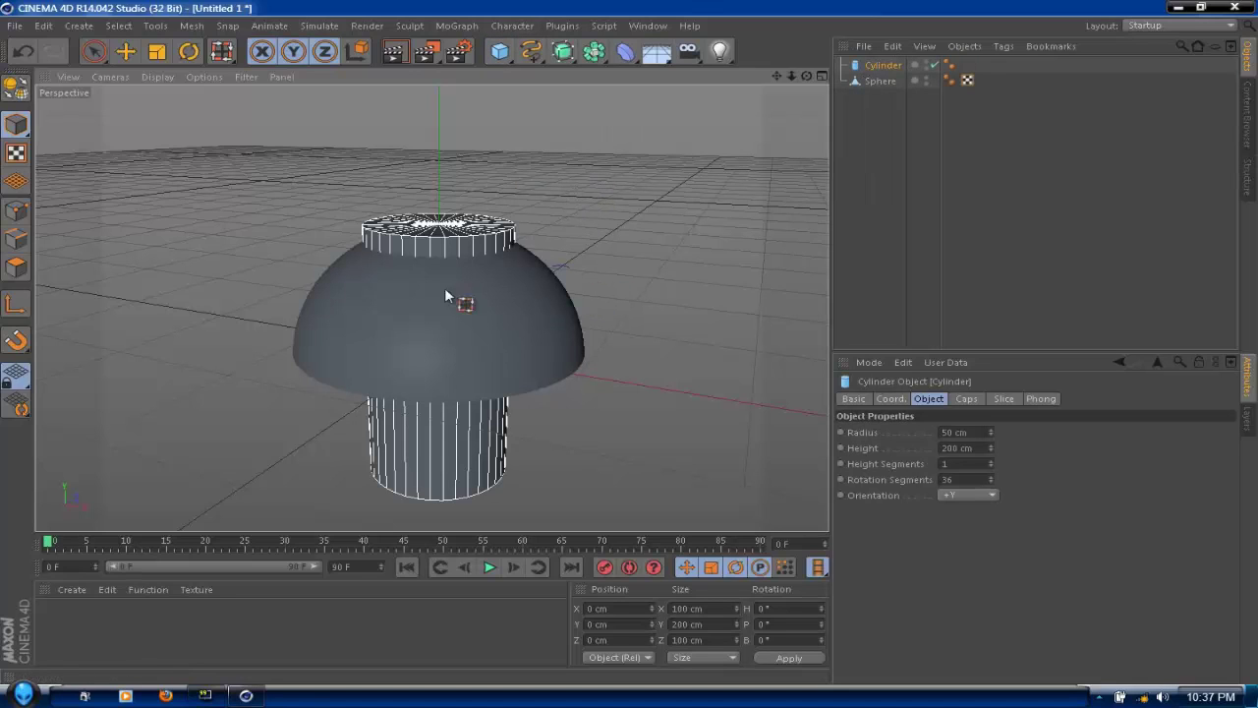
{"action": "key", "text": "r"}
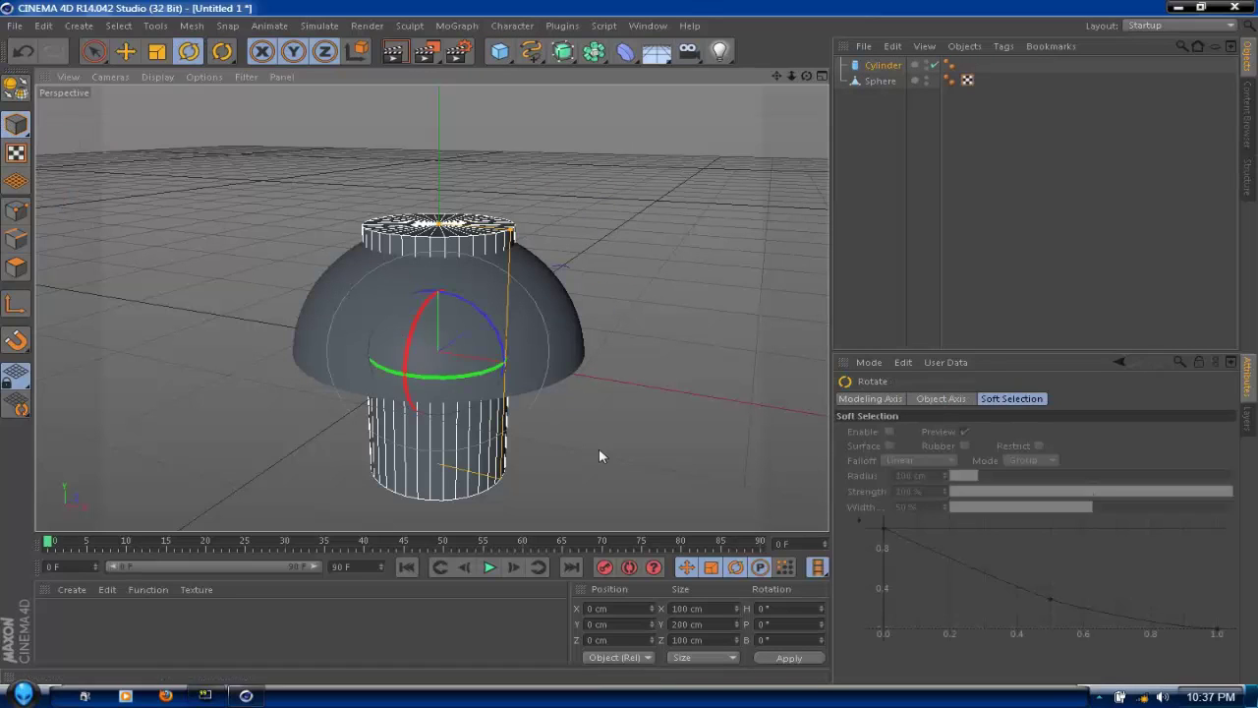
{"action": "left_click", "coordinate": [764, 623]}
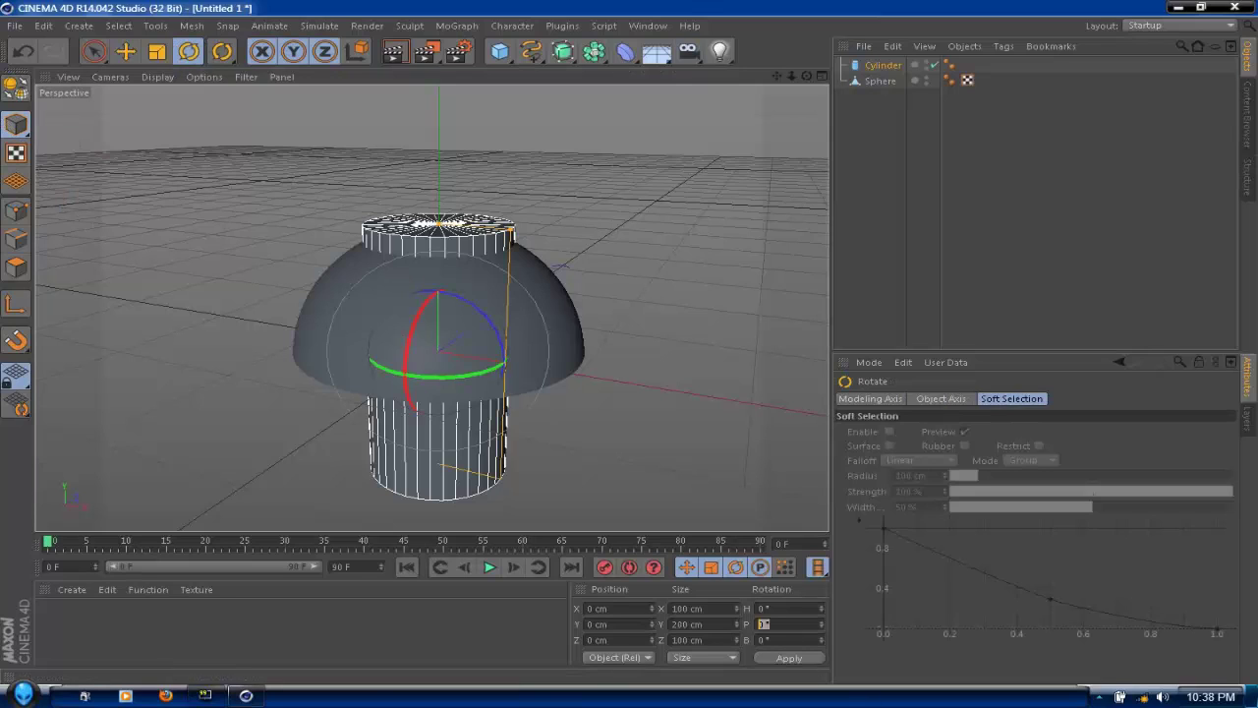
{"action": "type", "text": "90"}
{"action": "key", "text": "Return"}
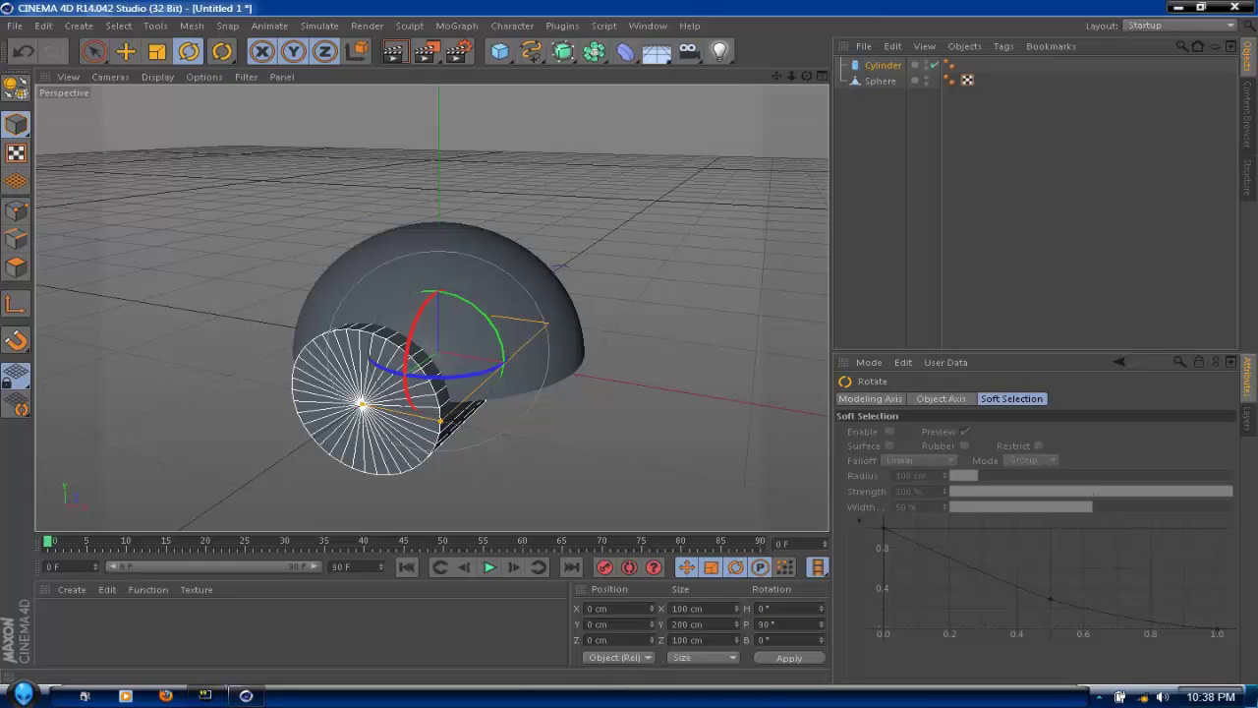
Step: Set the cylinder's radius to 30 cm
{"action": "left_click", "coordinate": [890, 67]}
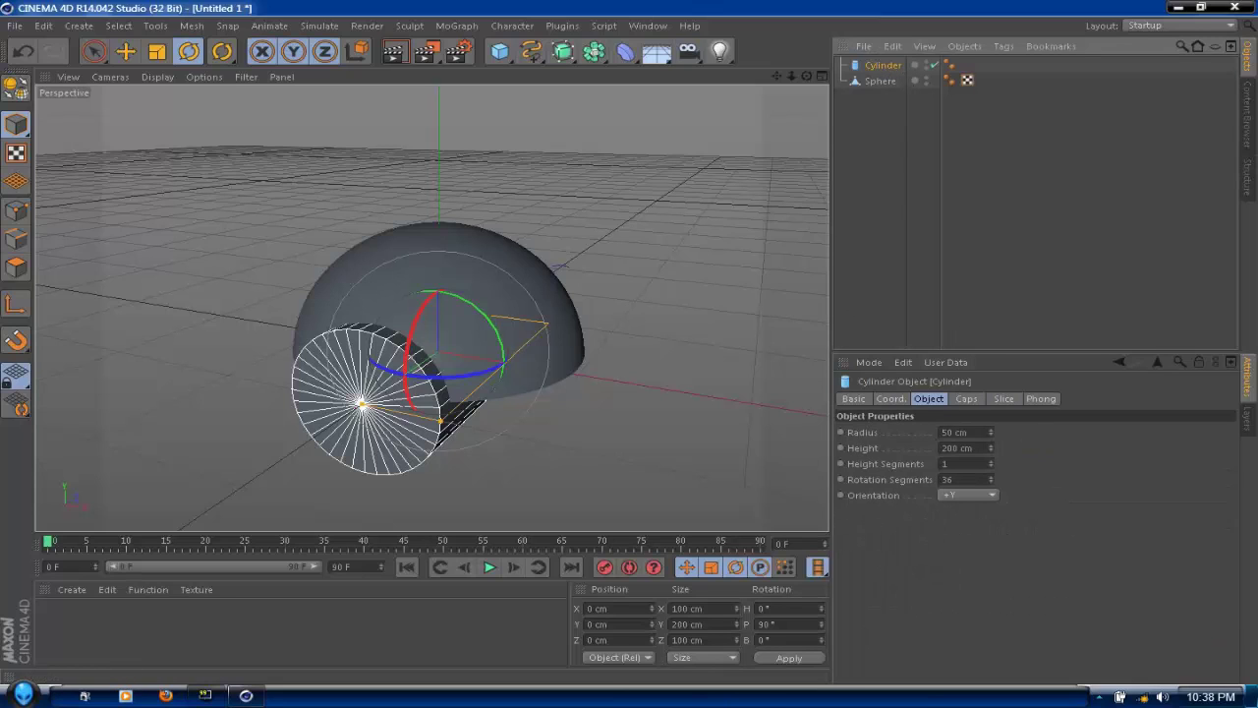
{"action": "left_click", "coordinate": [955, 431]}
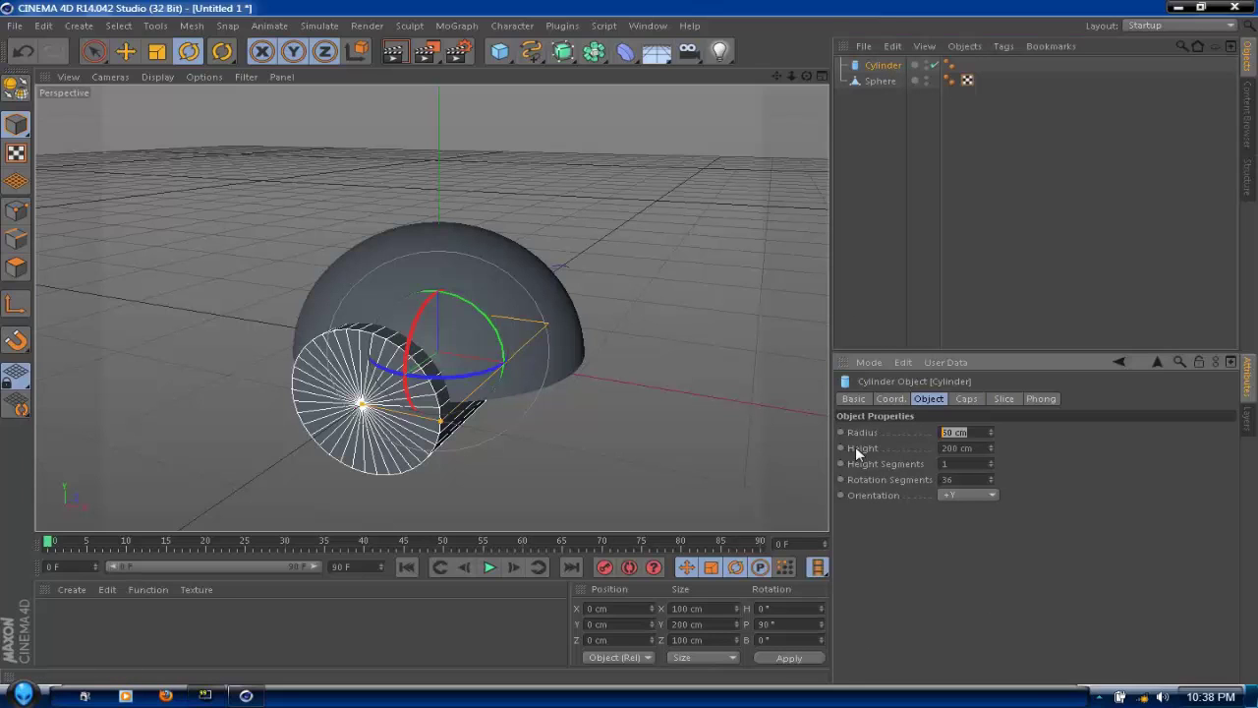
{"action": "type", "text": "30"}
{"action": "key", "text": "Return"}
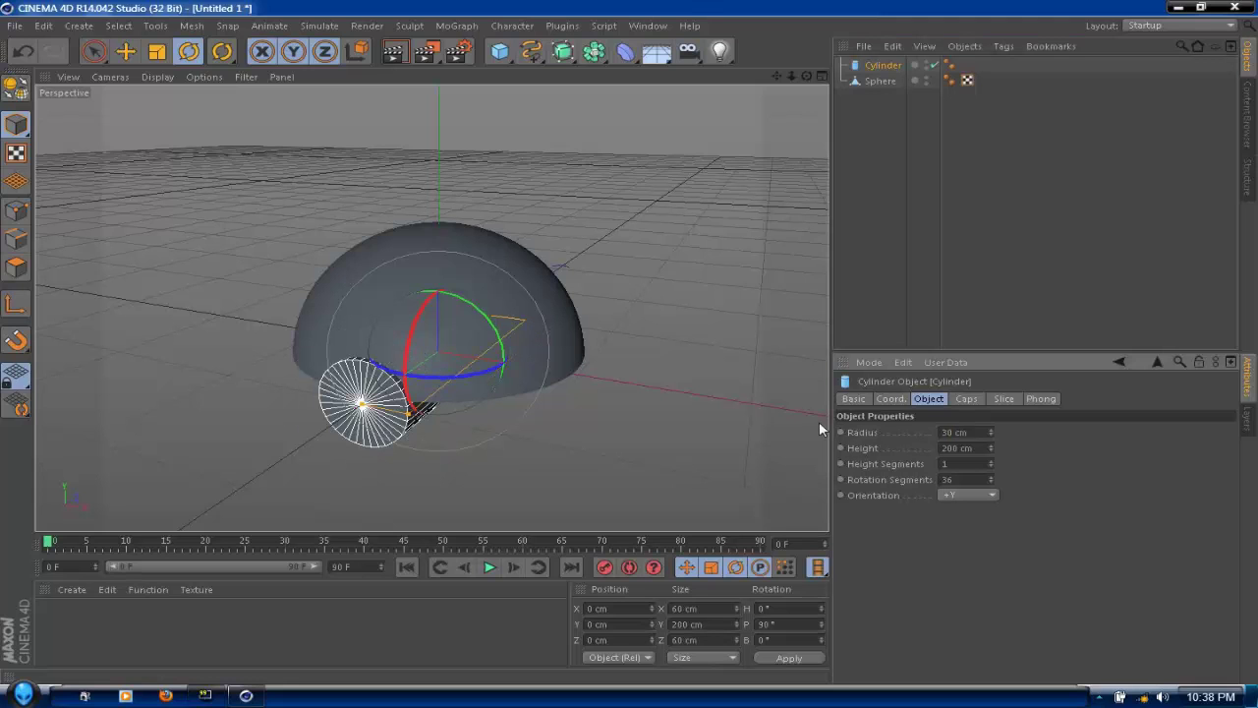
Step: Move the cylinder lengthwise to a Z position of about -79 cm so it sticks out of only one side of the dome
{"action": "left_click_drag", "start_coordinate": [804, 75], "coordinate": [708, 98]}
{"action": "left_click_drag", "start_coordinate": [430, 307], "coordinate": [785, 391]}
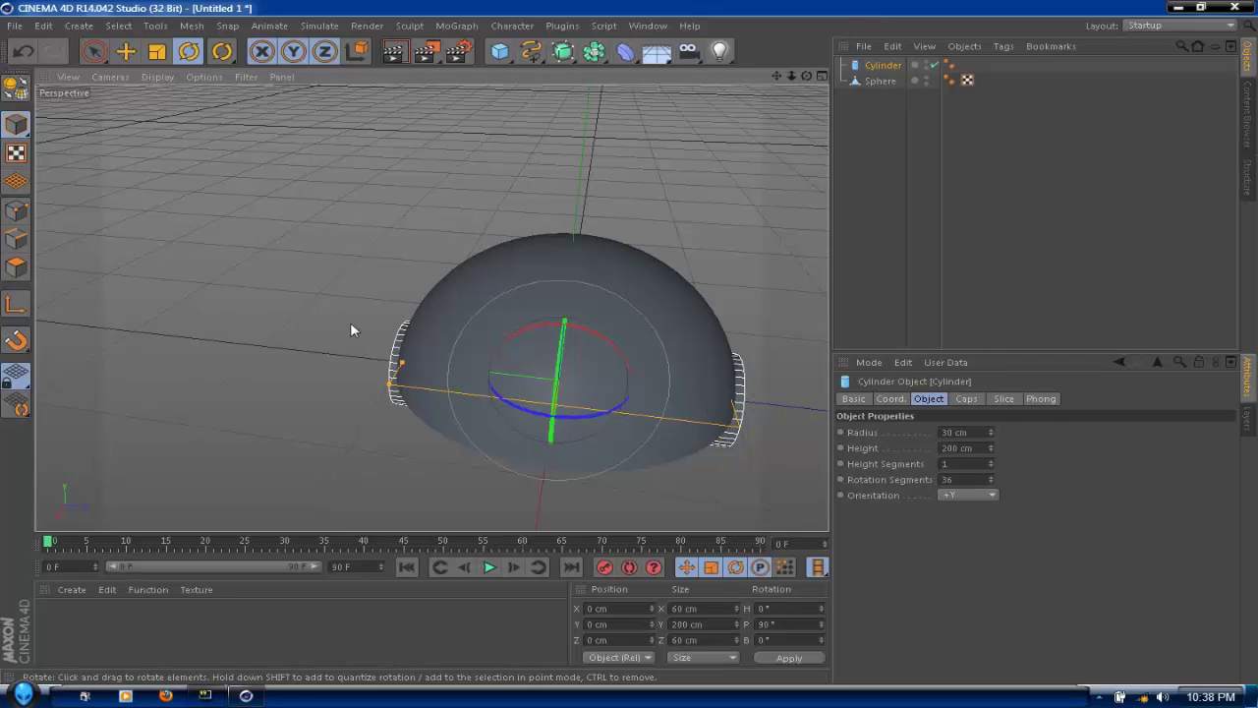
{"action": "key", "text": "e"}
{"action": "left_click_drag", "start_coordinate": [452, 369], "coordinate": [349, 348]}
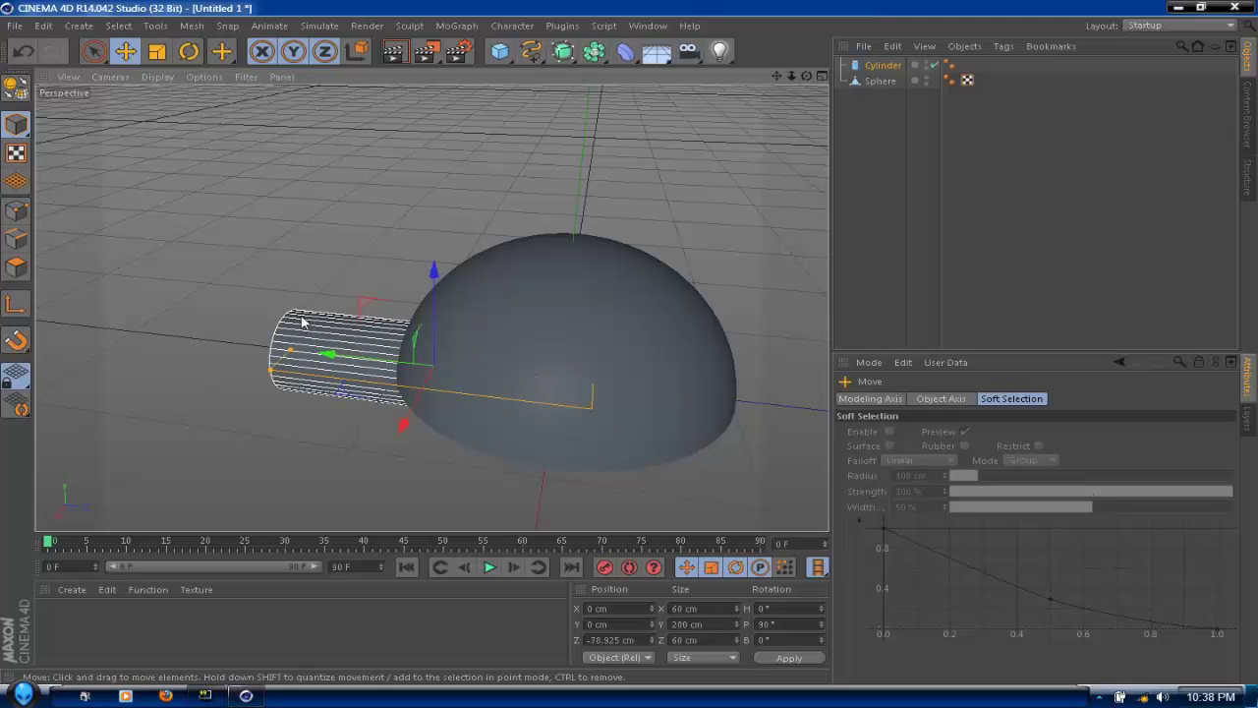
Step: Order the cylinder below the sphere and nest both in a new Boole object to cut the doorway out of the dome
{"action": "left_click_drag", "start_coordinate": [808, 76], "coordinate": [479, 310]}
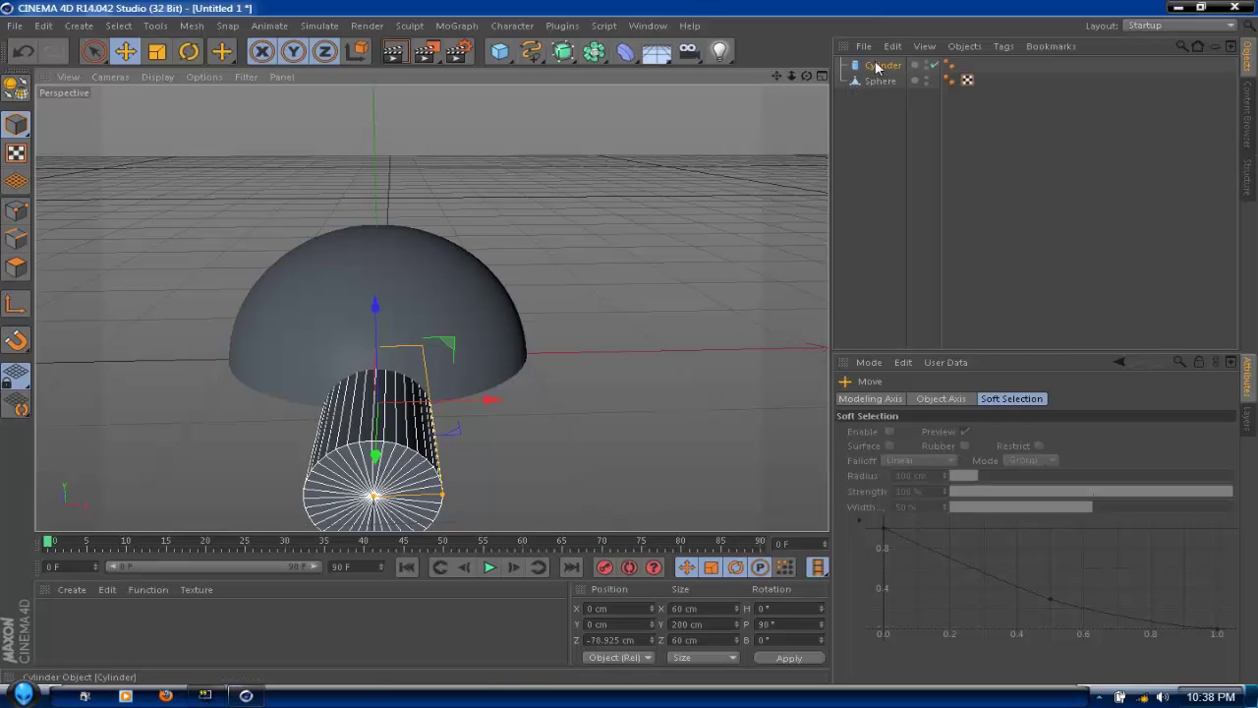
{"action": "left_click_drag", "start_coordinate": [875, 68], "coordinate": [874, 96]}
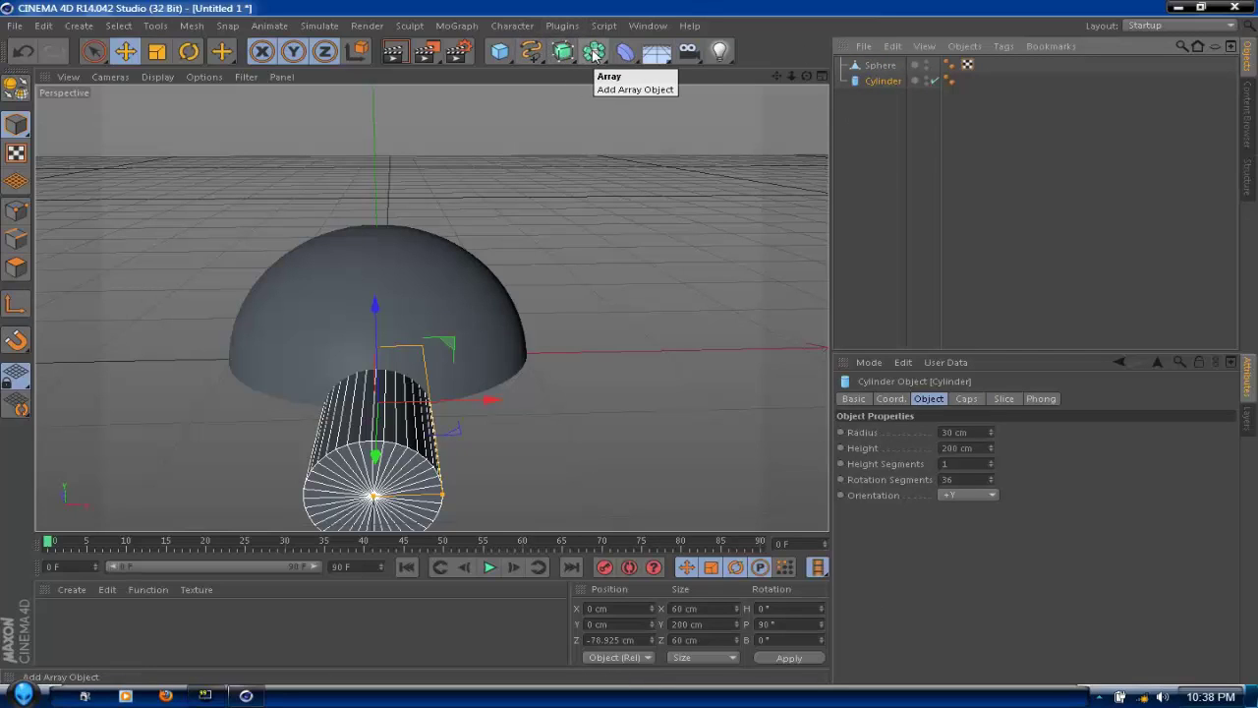
{"action": "left_click_drag", "start_coordinate": [593, 51], "coordinate": [922, 78]}
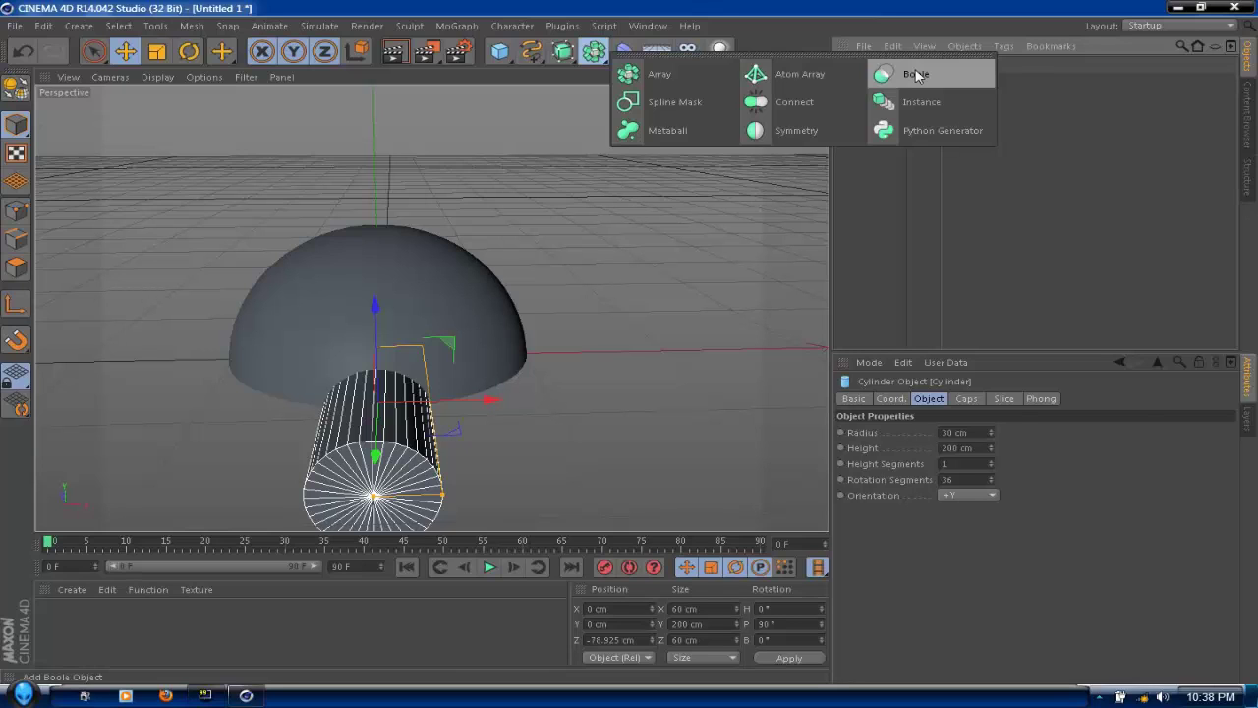
{"action": "left_click_drag", "start_coordinate": [917, 76], "coordinate": [879, 69]}
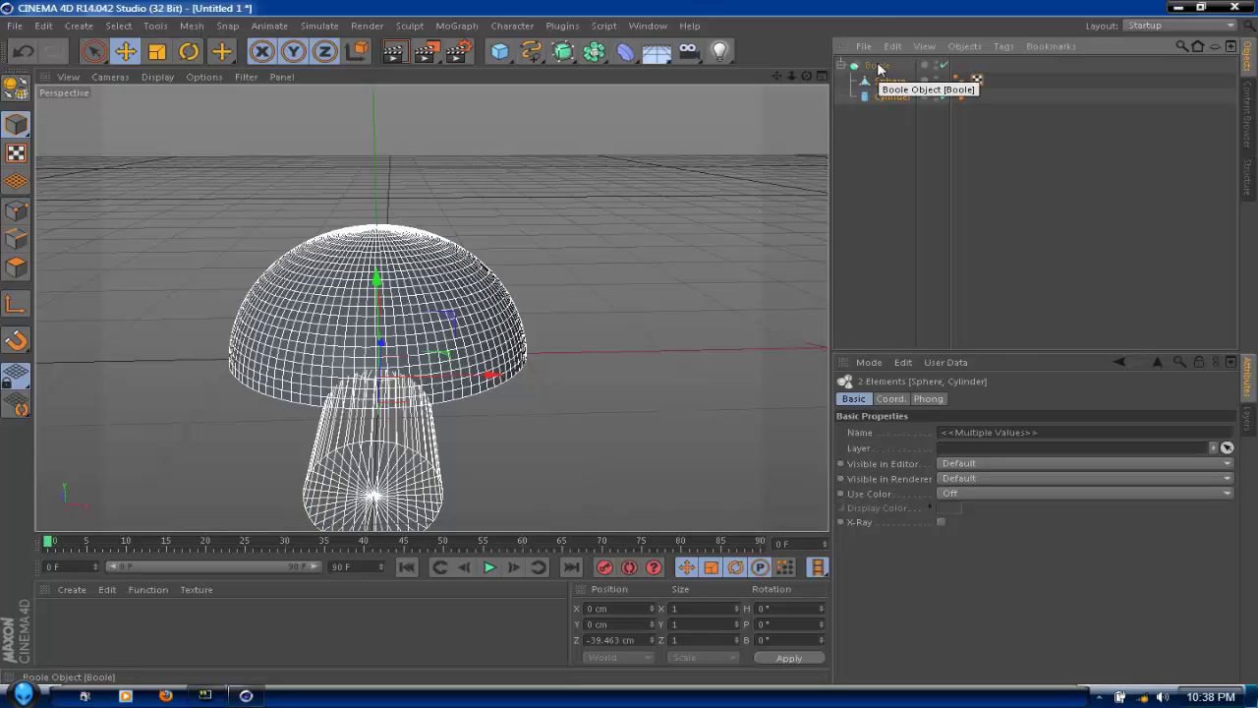
{"action": "left_click", "coordinate": [879, 67]}
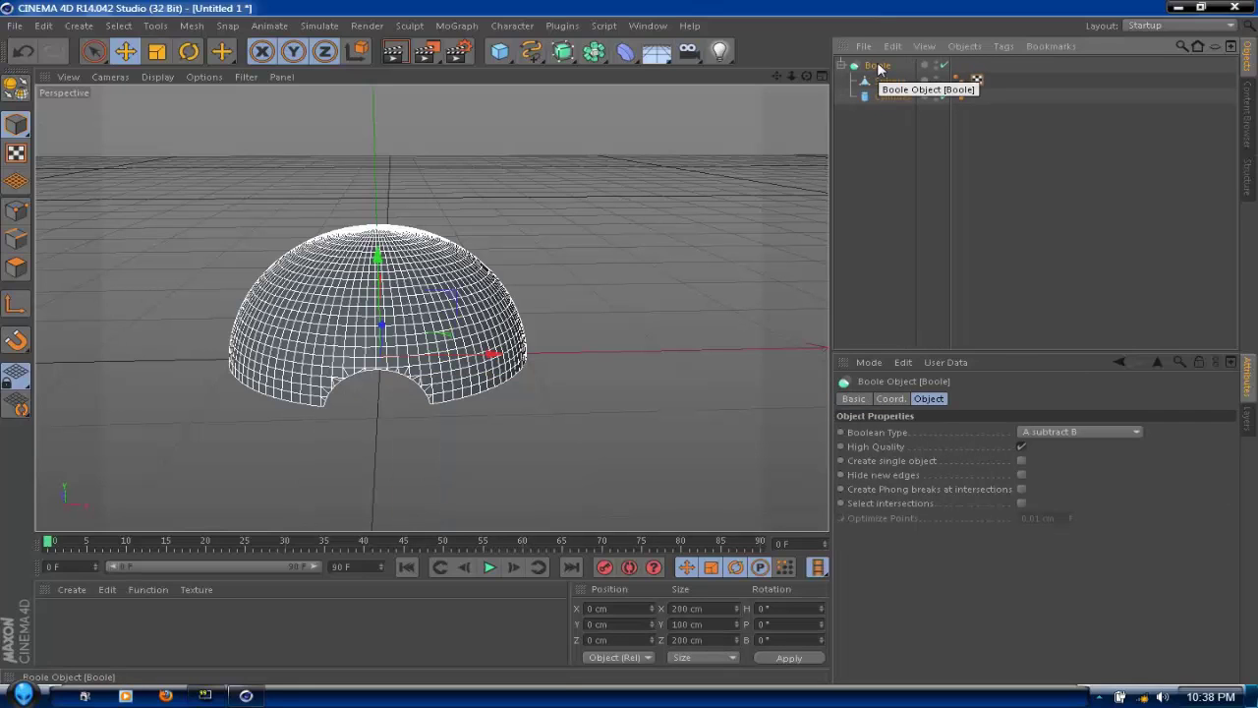
Step: Convert the Boole object to editable geometry and delete the leftover cylinder inside it
{"action": "key", "text": "c"}
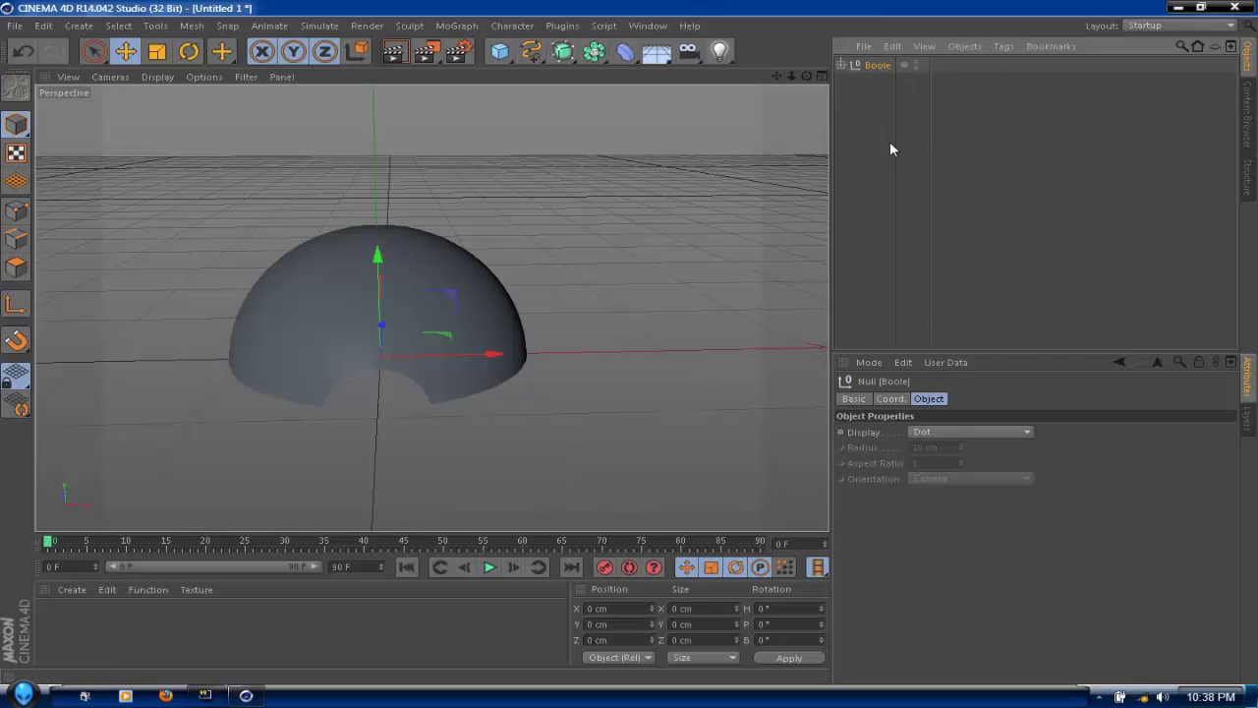
{"action": "left_click_drag", "start_coordinate": [804, 79], "coordinate": [432, 304]}
{"action": "left_click", "coordinate": [840, 65]}
{"action": "left_click", "coordinate": [880, 96]}
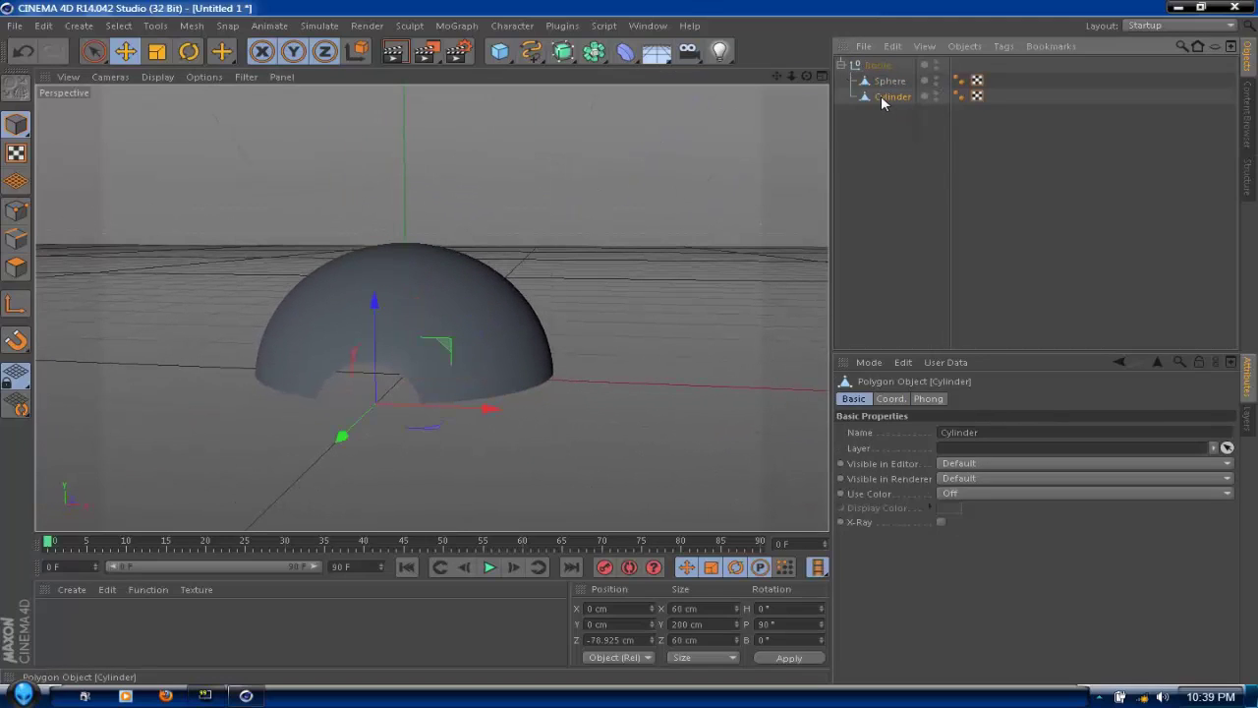
{"action": "key", "text": "Delete"}
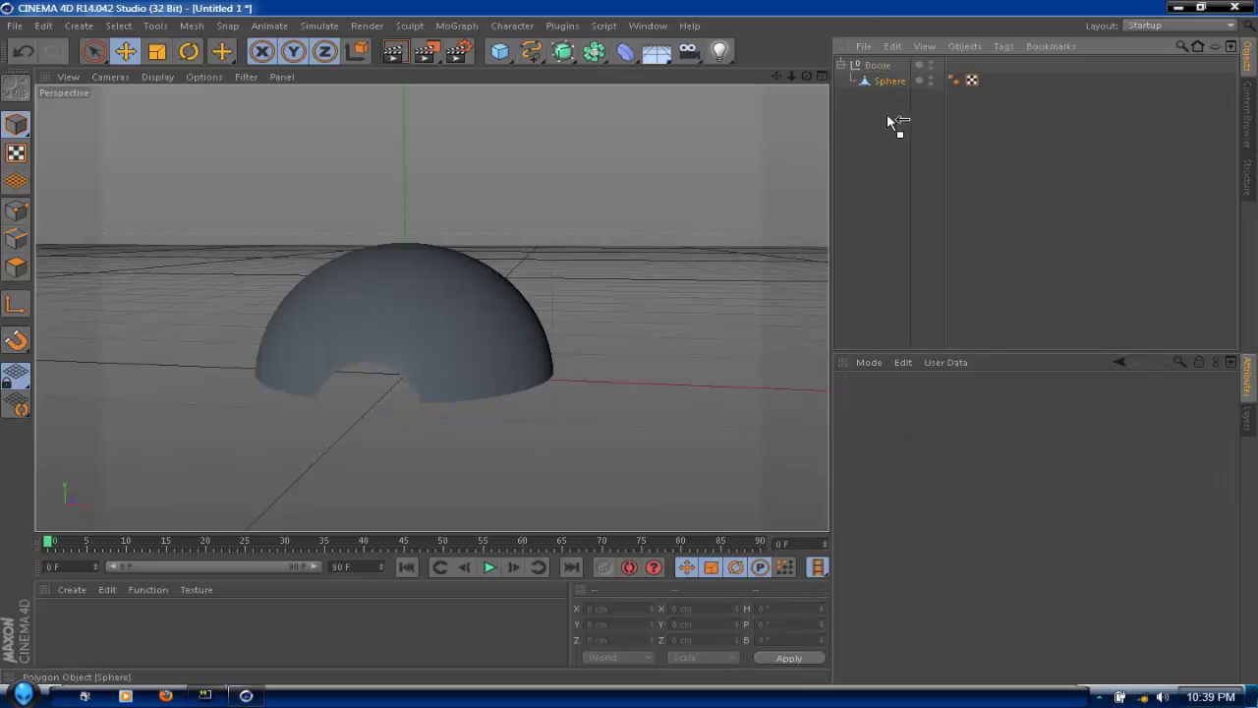
Step: Take the sphere out of the Boole object's hierarchy and delete the empty Boole
{"action": "left_click_drag", "start_coordinate": [885, 115], "coordinate": [886, 117]}
{"action": "left_click", "coordinate": [875, 65]}
{"action": "key", "text": "Delete"}
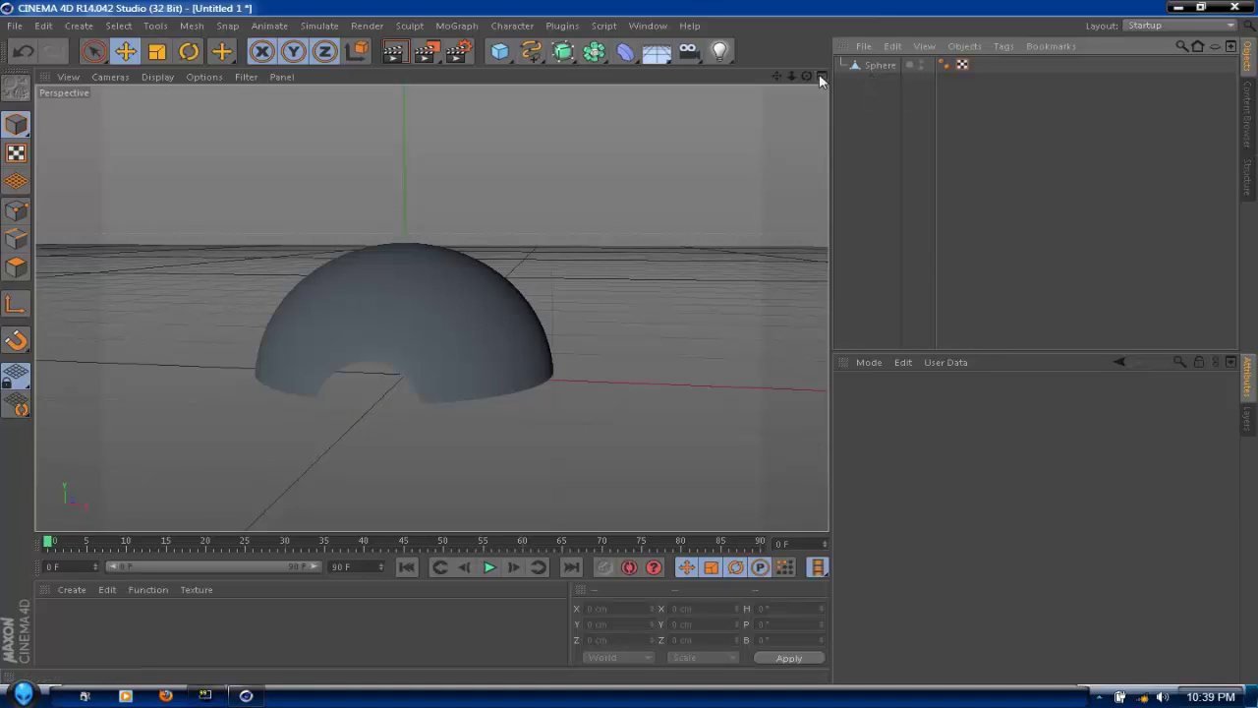
Step: Switch to polygon editing on the dome and select all of its polygons
{"action": "mouse_move", "coordinate": [806, 76]}
{"action": "left_mouse_down"}
{"action": "mouse_move", "coordinate": [853, 87]}
{"action": "mouse_move", "coordinate": [845, 125]}
{"action": "mouse_move", "coordinate": [788, 79]}
{"action": "mouse_move", "coordinate": [817, 71]}
{"action": "left_mouse_up"}
{"action": "left_click_drag", "start_coordinate": [430, 308], "coordinate": [429, 306], "text": "alt"}
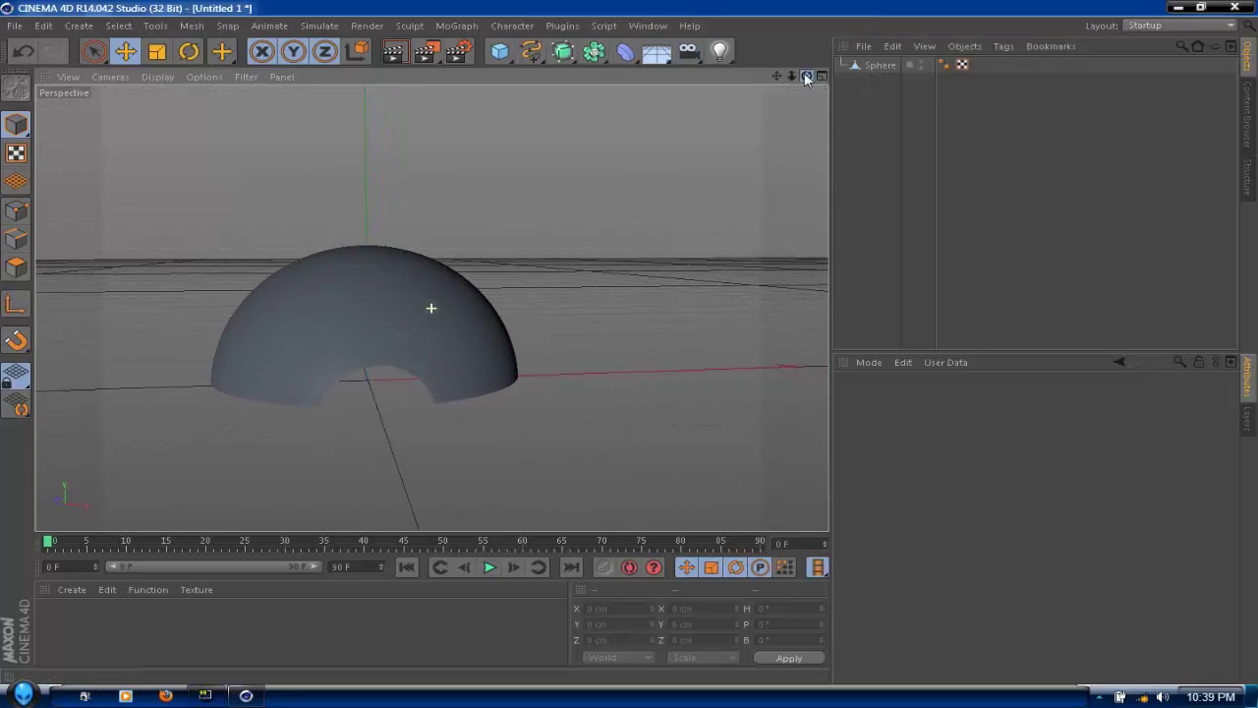
{"action": "left_click", "coordinate": [15, 272]}
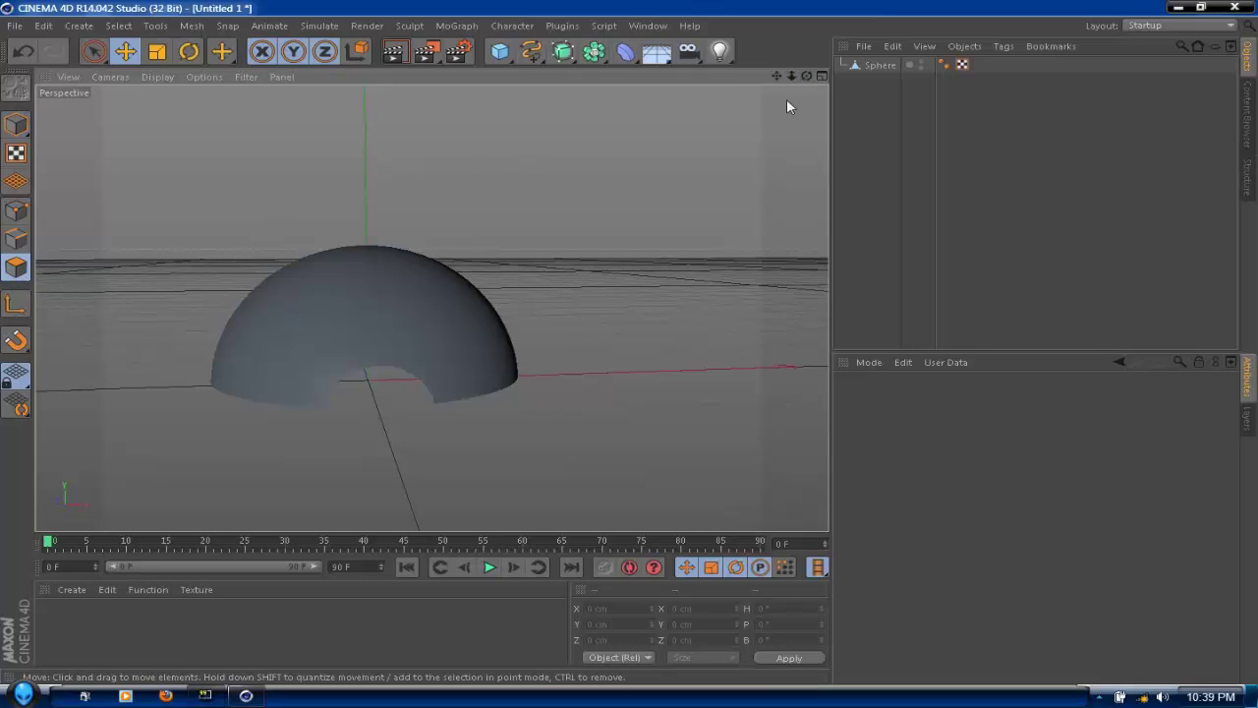
{"action": "left_click", "coordinate": [879, 65]}
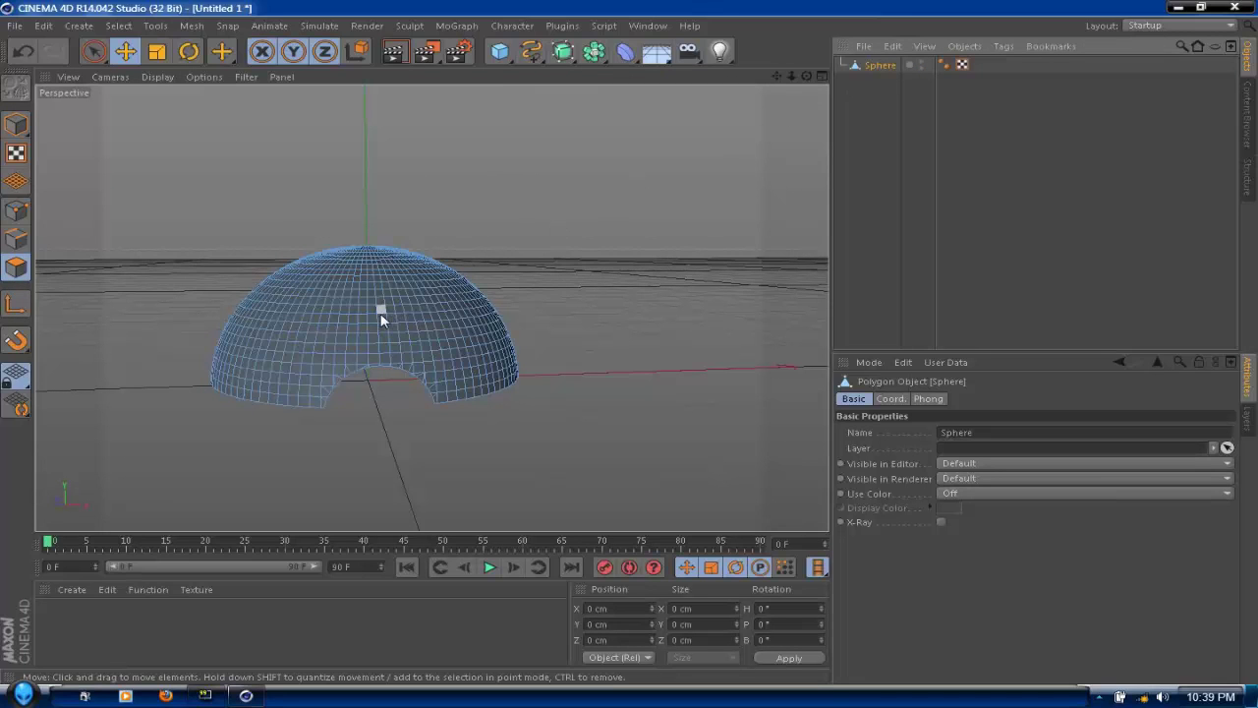
{"action": "key", "text": "ctrl+a"}
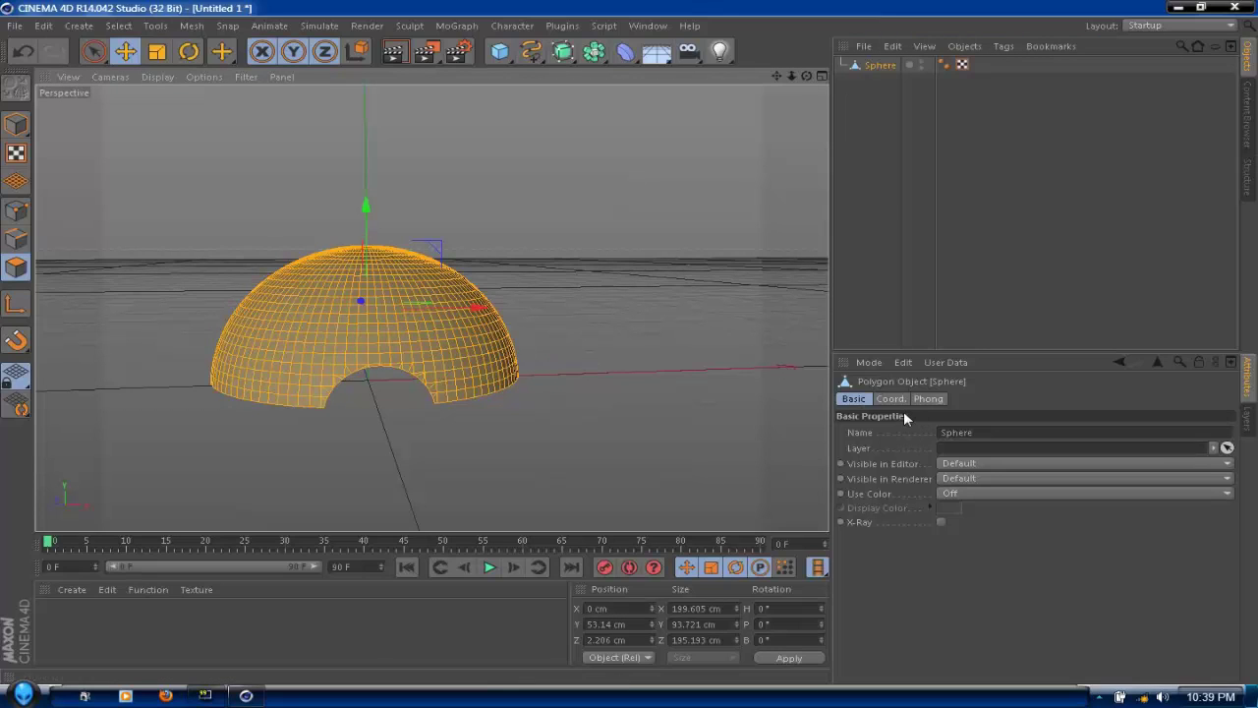
Step: Extrude the selected dome polygons with a 2 cm offset, undo it once to compare the thickness, and reapply the same offset
{"action": "right_click", "coordinate": [297, 323]}
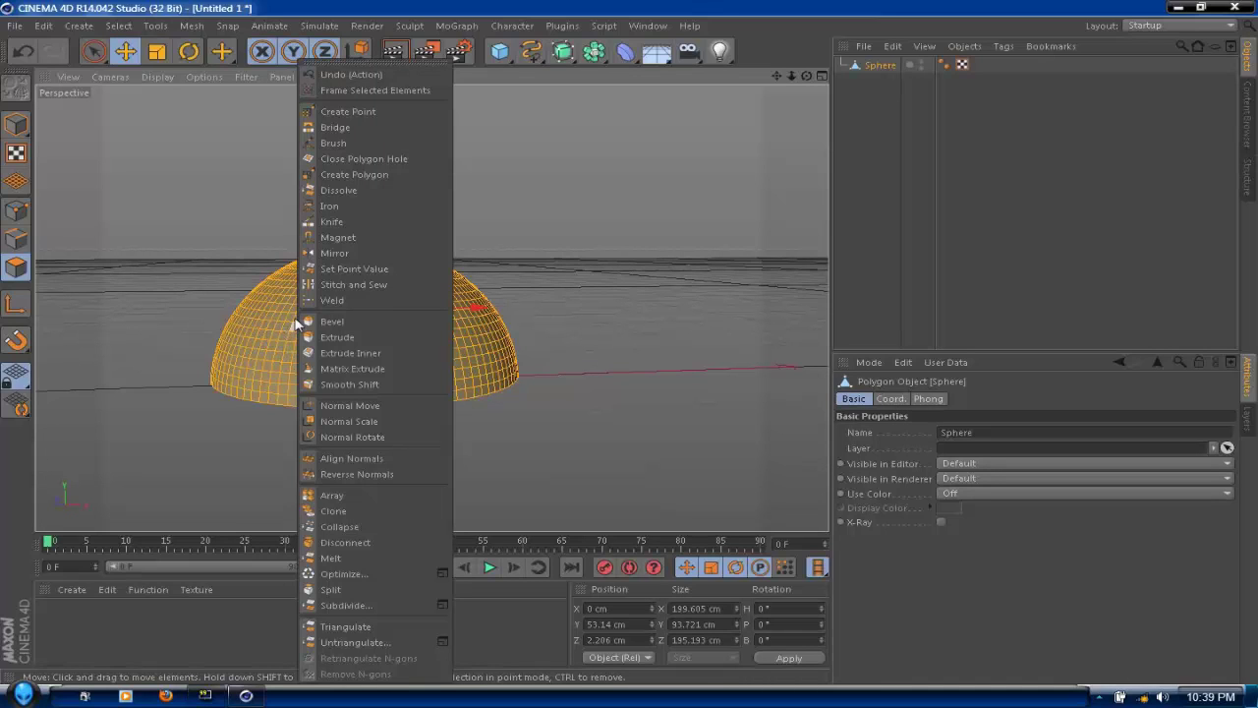
{"action": "left_click", "coordinate": [344, 337]}
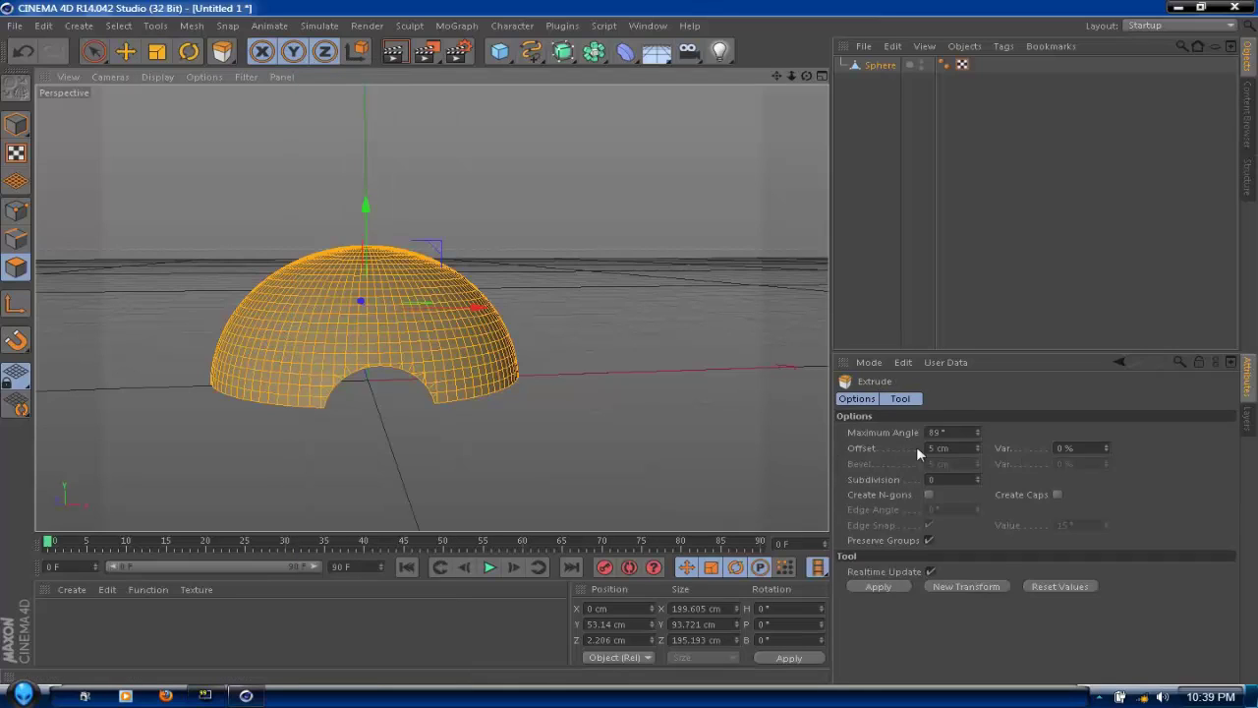
{"action": "left_click_drag", "start_coordinate": [951, 448], "coordinate": [893, 438]}
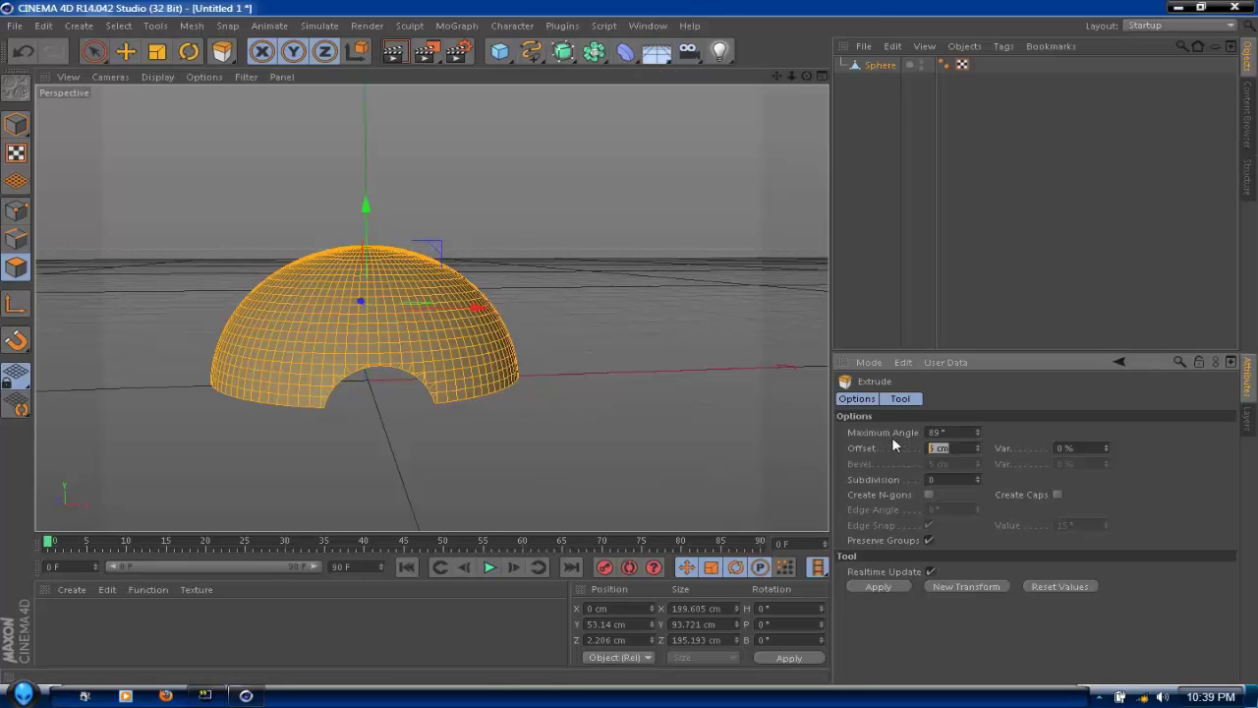
{"action": "type", "text": "2"}
{"action": "key", "text": "Return"}
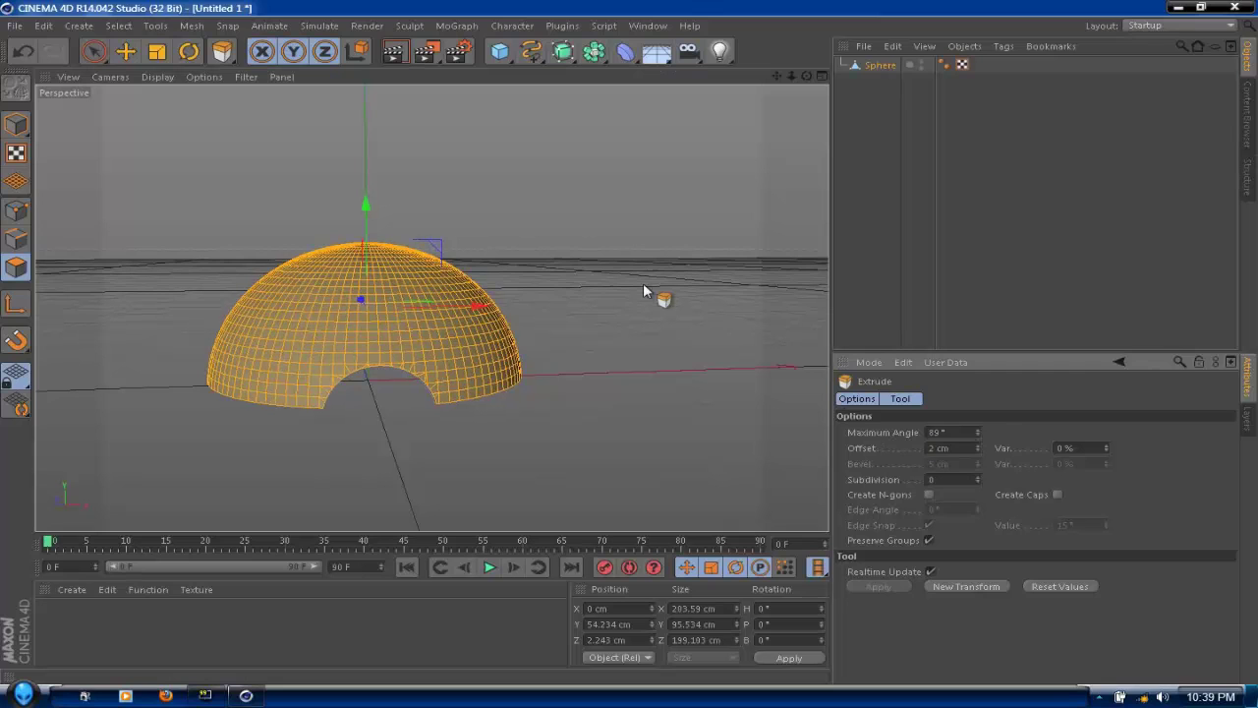
{"action": "scroll", "coordinate": [429, 351], "scroll_direction": "up", "scroll_amount": 8}
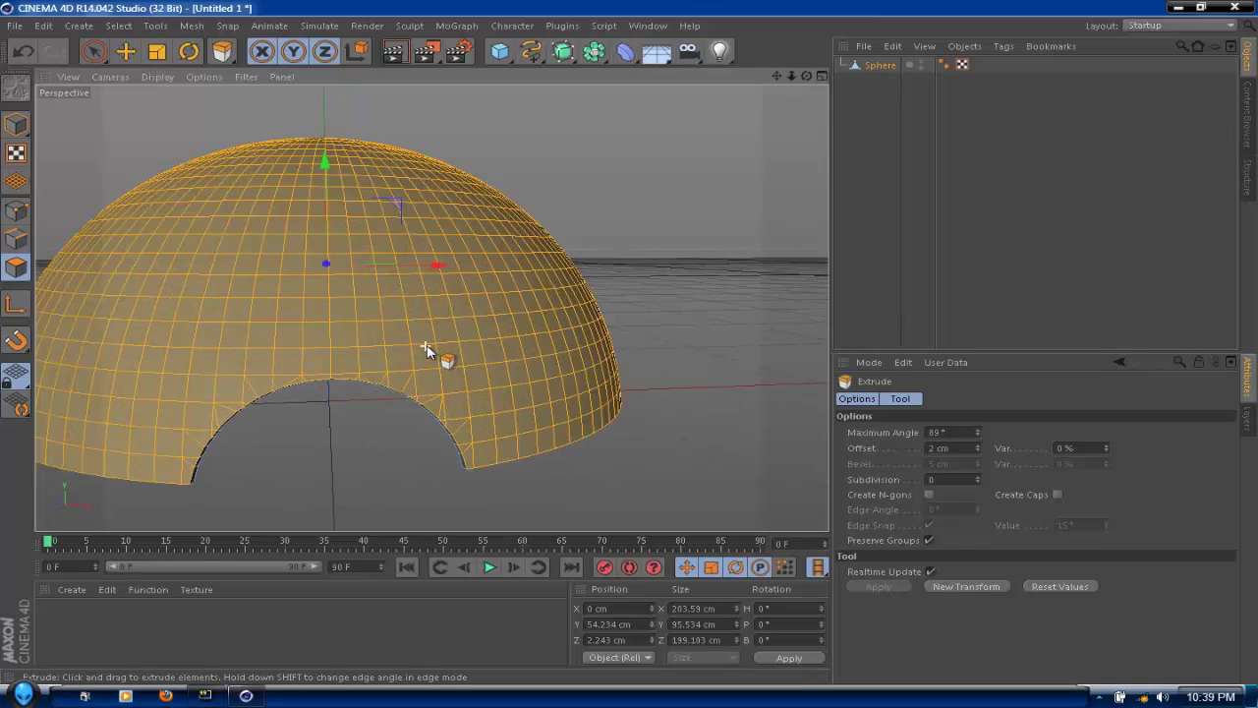
{"action": "left_click_drag", "start_coordinate": [807, 76], "coordinate": [393, 295]}
{"action": "left_click", "coordinate": [21, 50]}
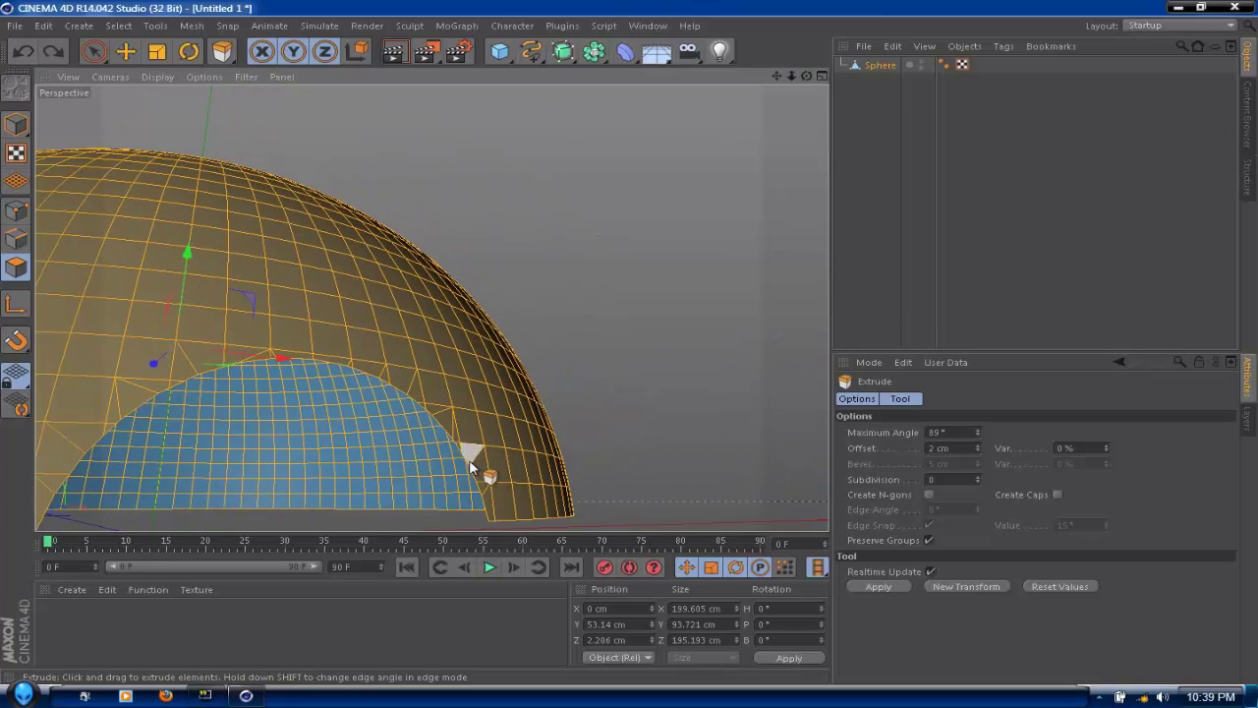
{"action": "left_click", "coordinate": [949, 447]}
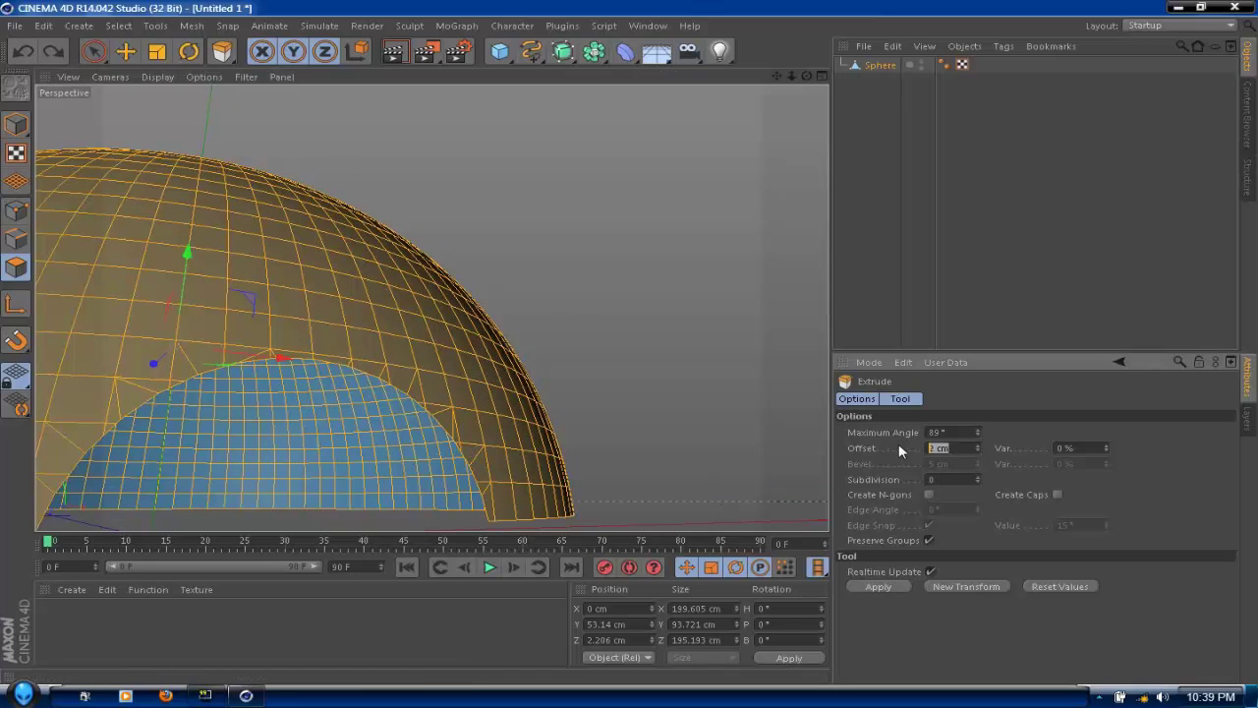
{"action": "key", "text": "Return"}
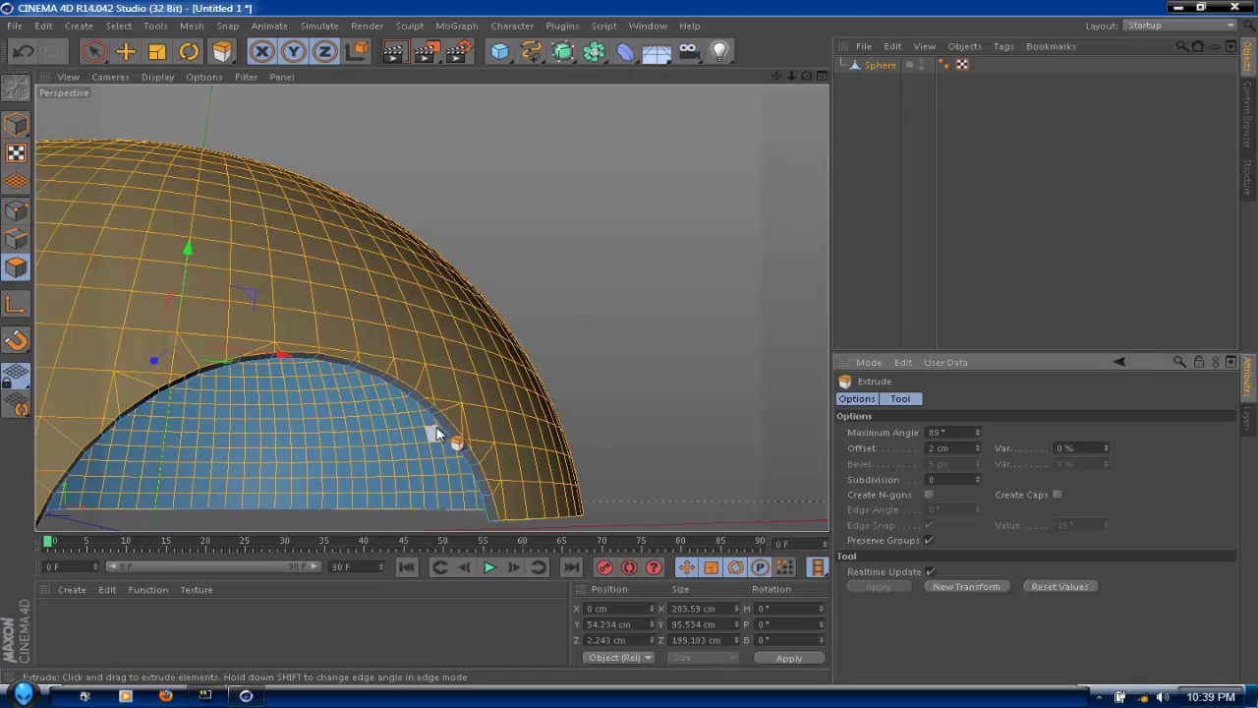
Step: Return to whole-object editing and make a copy of the thickened dome
{"action": "scroll", "coordinate": [590, 315], "scroll_direction": "down", "scroll_amount": 3}
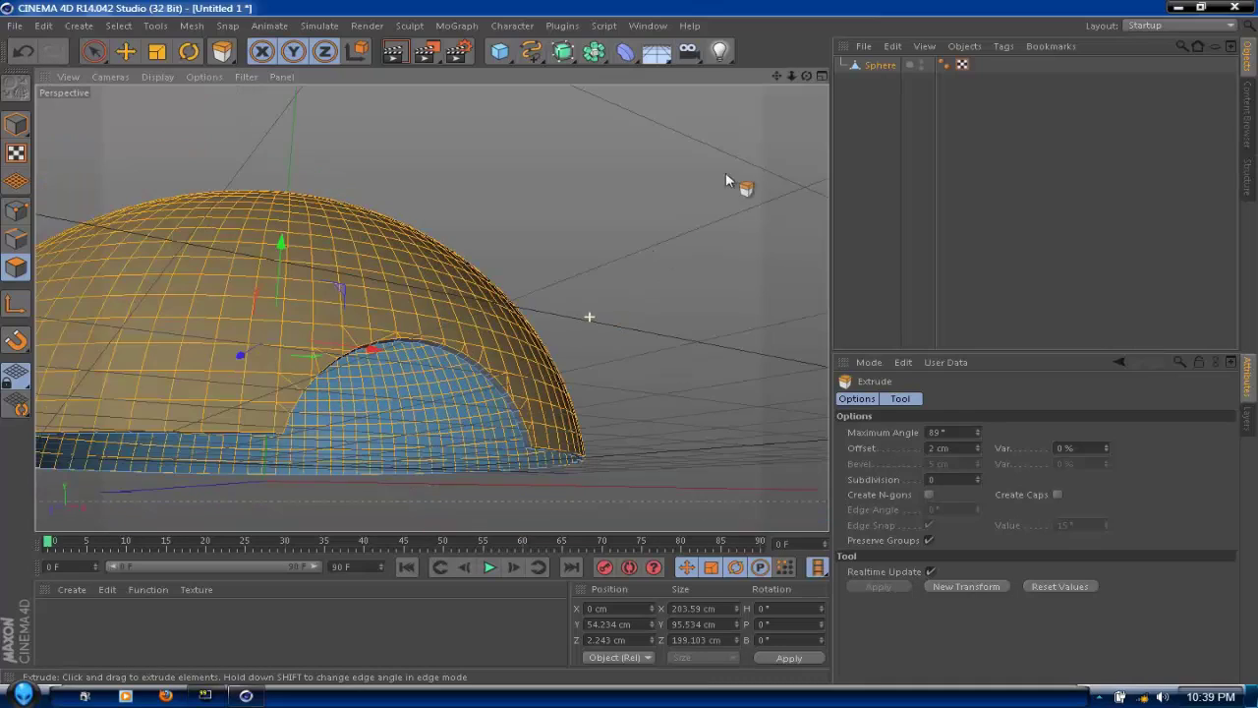
{"action": "scroll", "coordinate": [758, 146], "scroll_direction": "down", "scroll_amount": 2}
{"action": "left_click_drag", "start_coordinate": [806, 76], "coordinate": [716, 124]}
{"action": "left_click", "coordinate": [6, 125]}
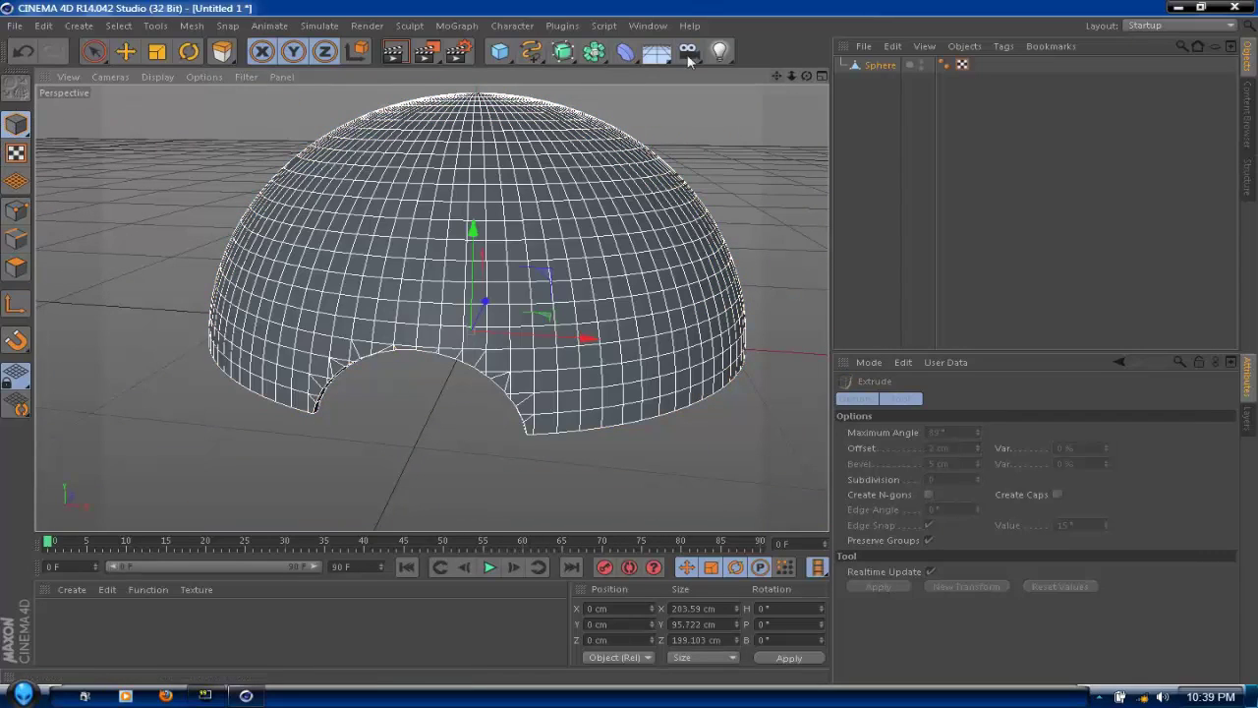
{"action": "left_click", "coordinate": [885, 66]}
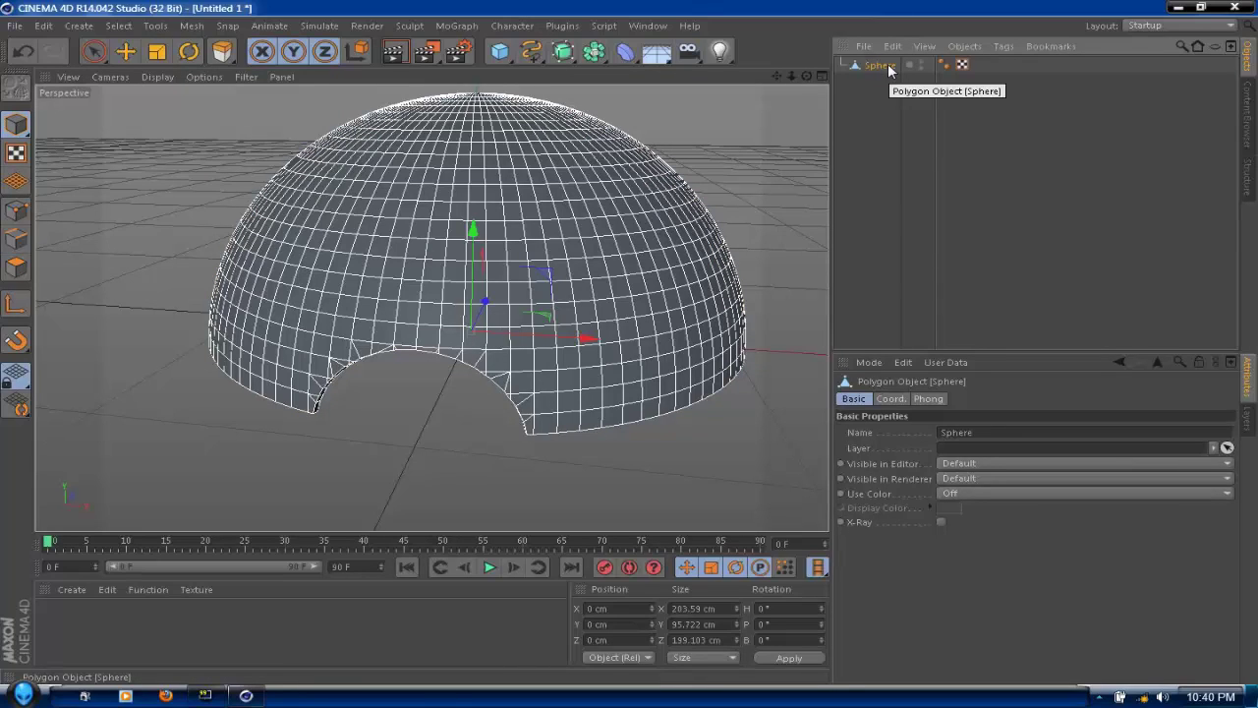
{"action": "key", "text": "ctrl+c"}
{"action": "key", "text": "ctrl+v"}
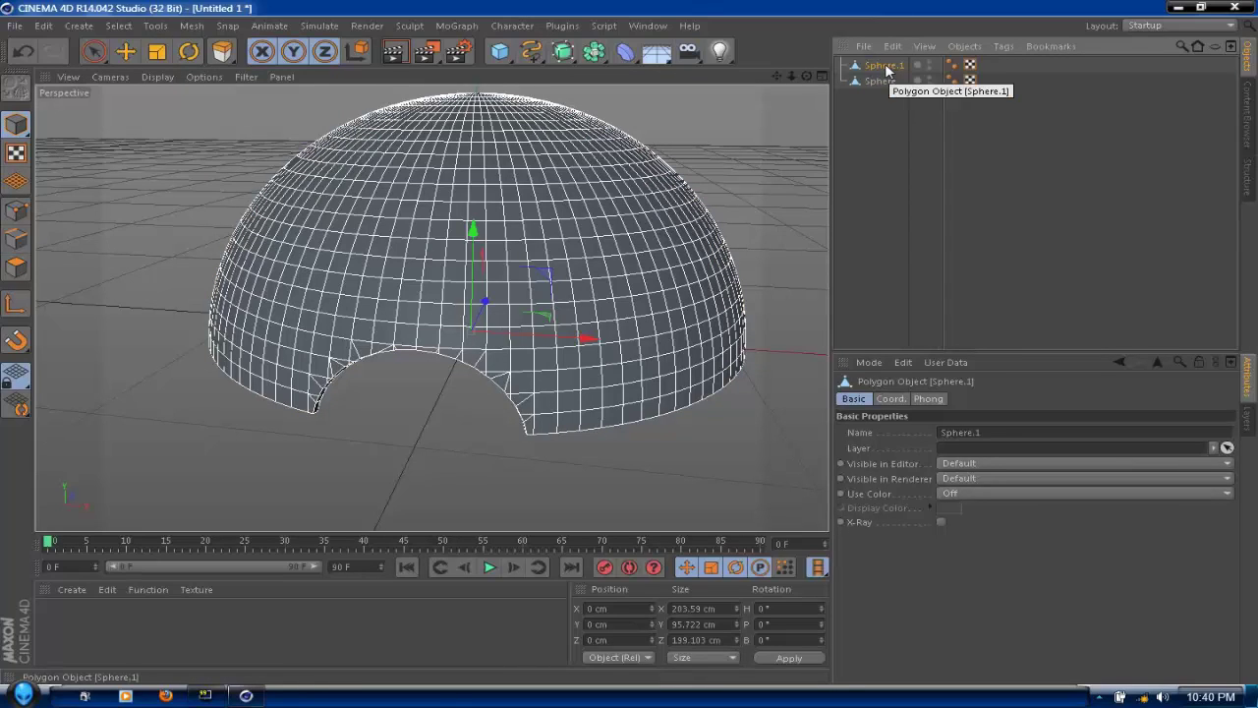
Step: Flip the copied dome upside down with a bank (B) rotation of 180° to form the lower half of the ball
{"action": "left_click_drag", "start_coordinate": [885, 65], "coordinate": [576, 272]}
{"action": "key", "text": "r"}
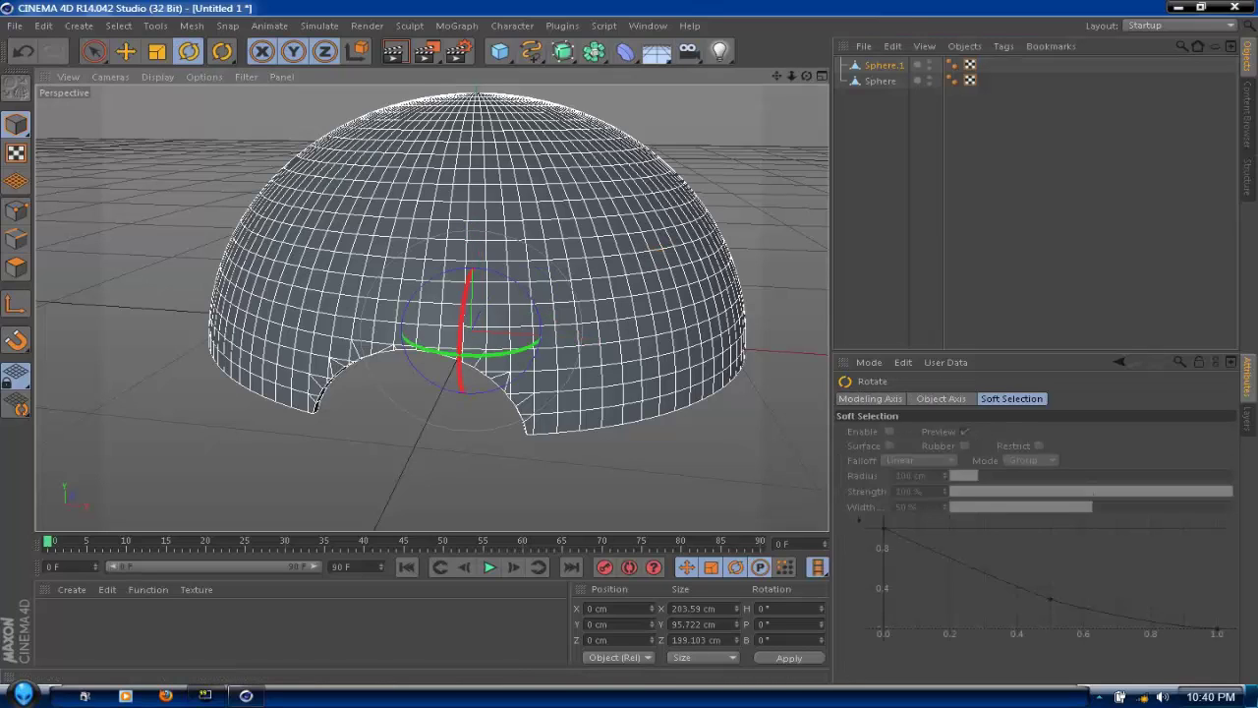
{"action": "double_click", "coordinate": [763, 640]}
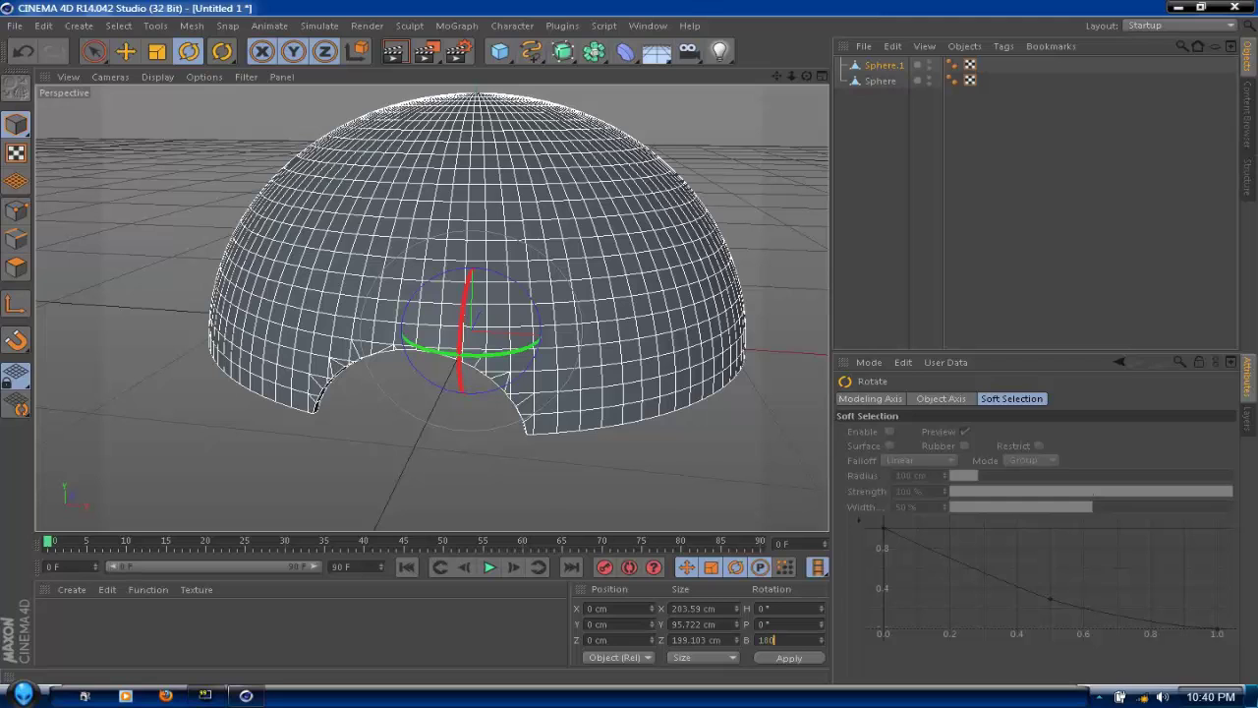
{"action": "key", "text": "Return"}
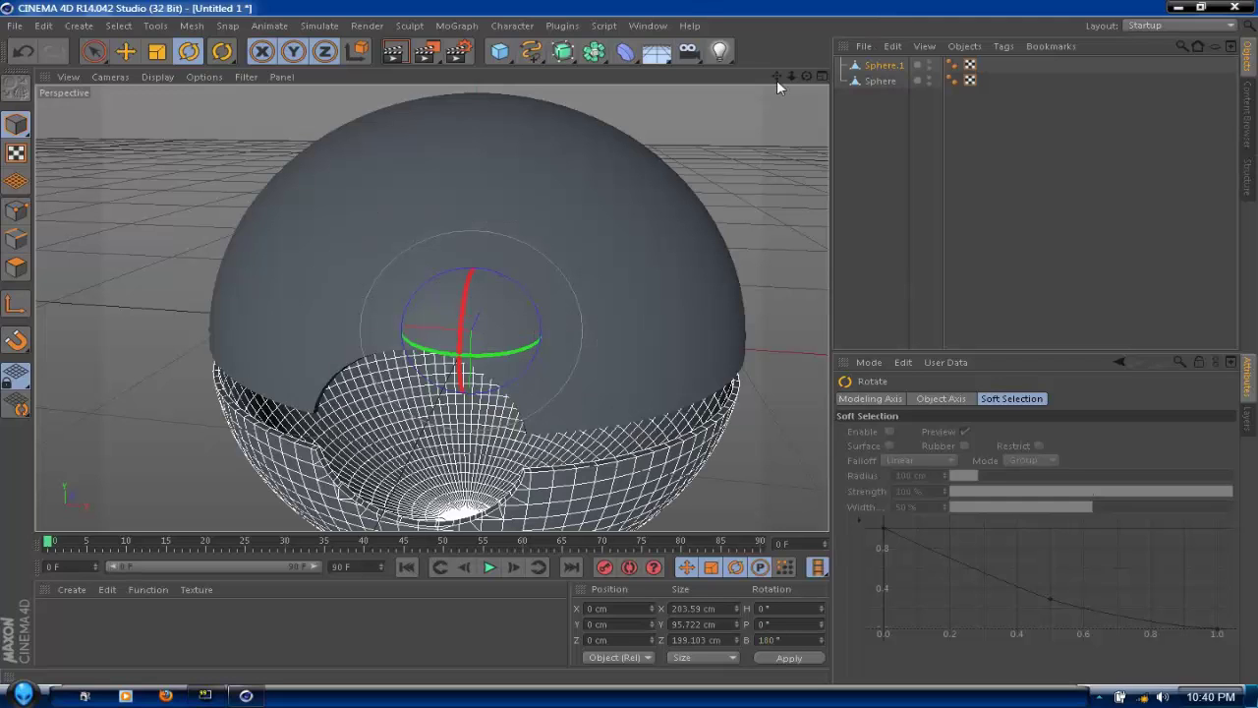
Step: Add a sphere inside the two shells with 100 segments and a pitch (P) rotation of 90°
{"action": "left_click_drag", "start_coordinate": [806, 75], "coordinate": [1026, 75]}
{"action": "scroll", "coordinate": [735, 165], "scroll_direction": "down", "scroll_amount": 3}
{"action": "mouse_move", "coordinate": [807, 76]}
{"action": "left_mouse_down"}
{"action": "mouse_move", "coordinate": [899, 51]}
{"action": "mouse_move", "coordinate": [958, 61]}
{"action": "mouse_move", "coordinate": [723, 53]}
{"action": "mouse_move", "coordinate": [875, 53]}
{"action": "mouse_move", "coordinate": [688, 93]}
{"action": "mouse_move", "coordinate": [564, 76]}
{"action": "mouse_move", "coordinate": [871, 90]}
{"action": "mouse_move", "coordinate": [953, 78]}
{"action": "mouse_move", "coordinate": [839, 89]}
{"action": "mouse_move", "coordinate": [683, 77]}
{"action": "mouse_move", "coordinate": [947, 81]}
{"action": "mouse_move", "coordinate": [807, 77]}
{"action": "left_mouse_up"}
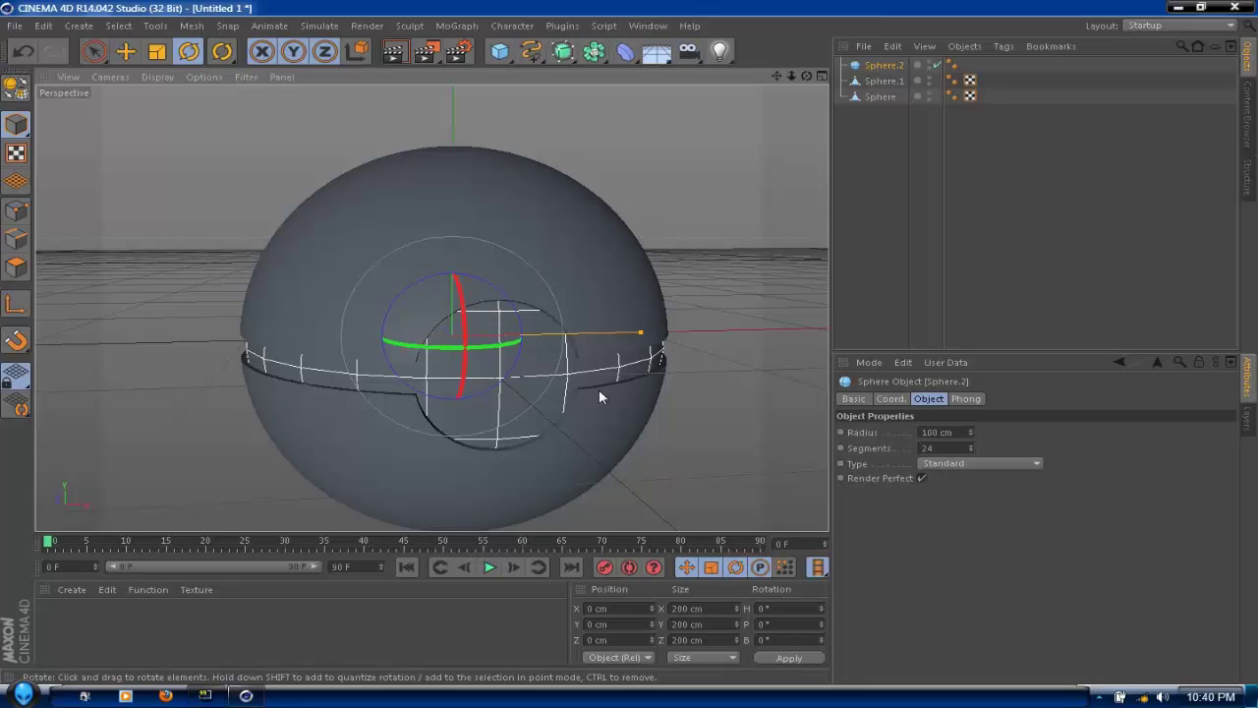
{"action": "left_click", "coordinate": [932, 447]}
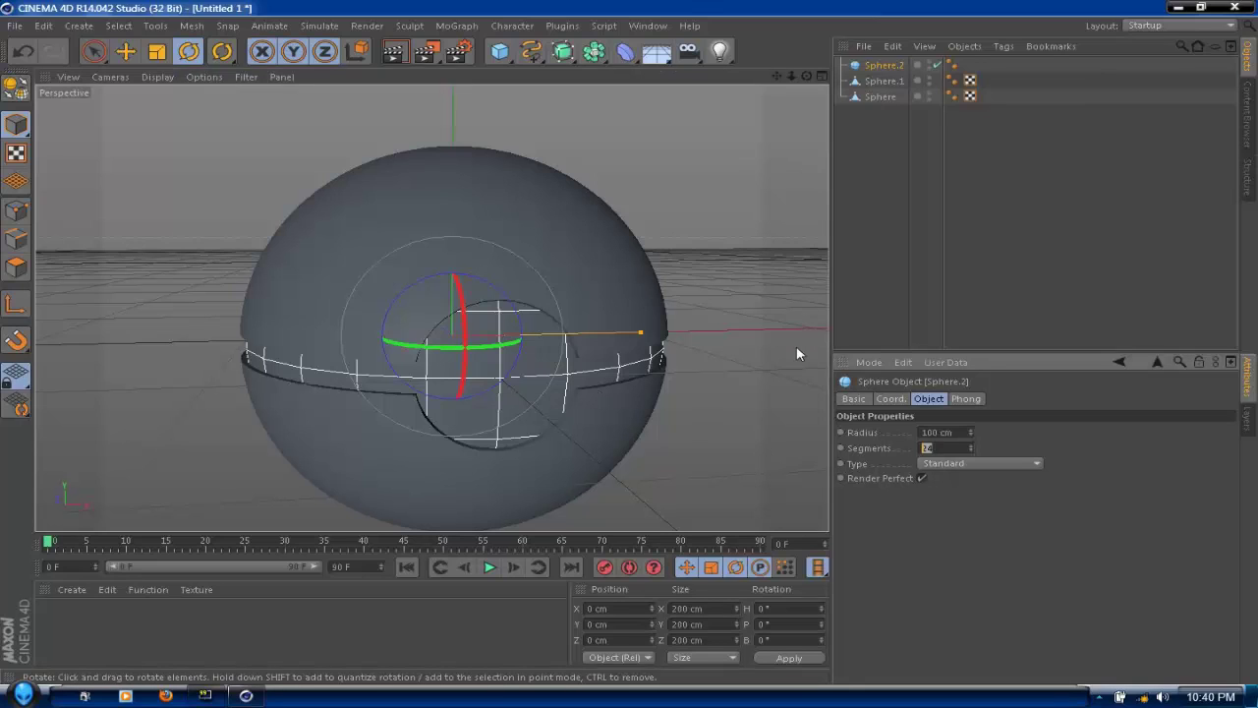
{"action": "type", "text": "100"}
{"action": "key", "text": "Return"}
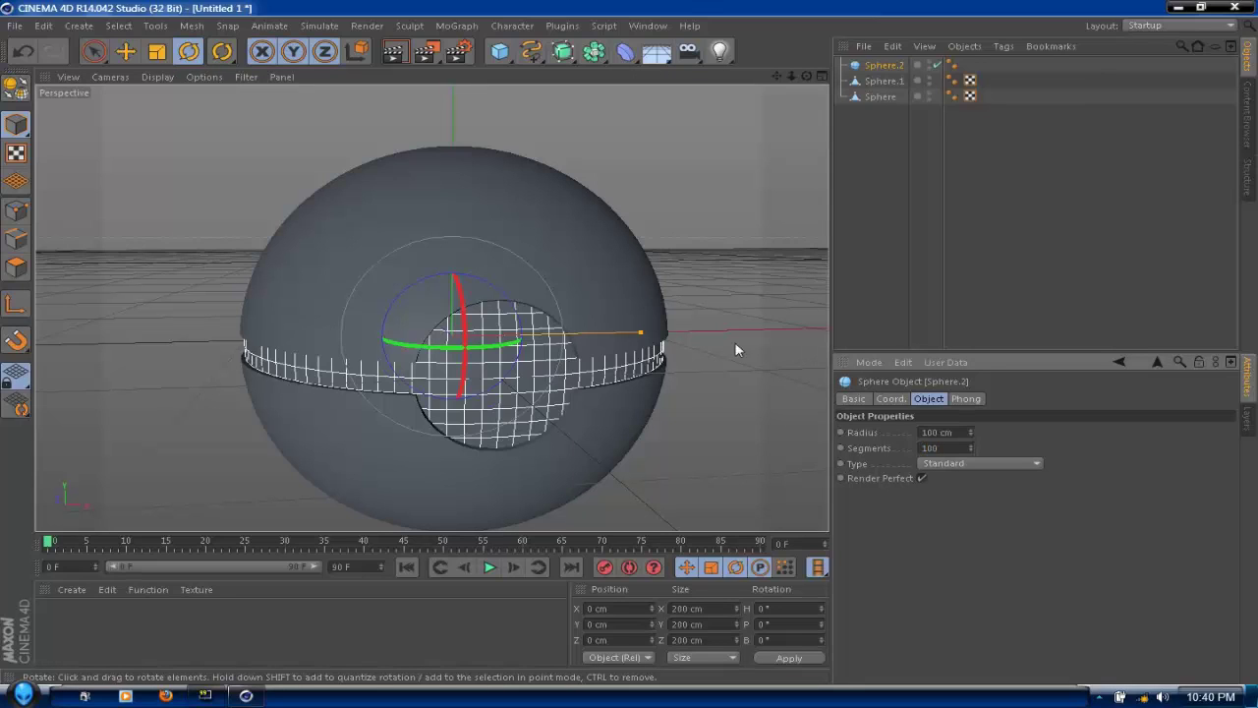
{"action": "double_click", "coordinate": [762, 624]}
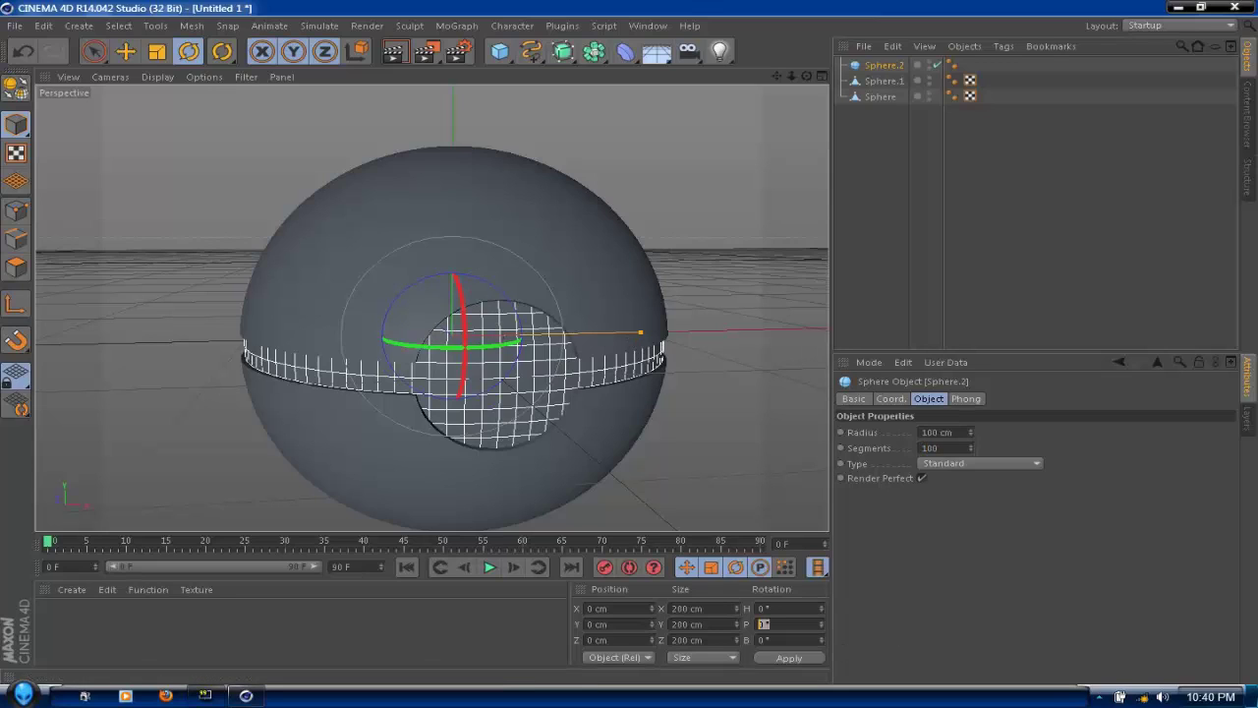
{"action": "type", "text": "90"}
{"action": "key", "text": "Return"}
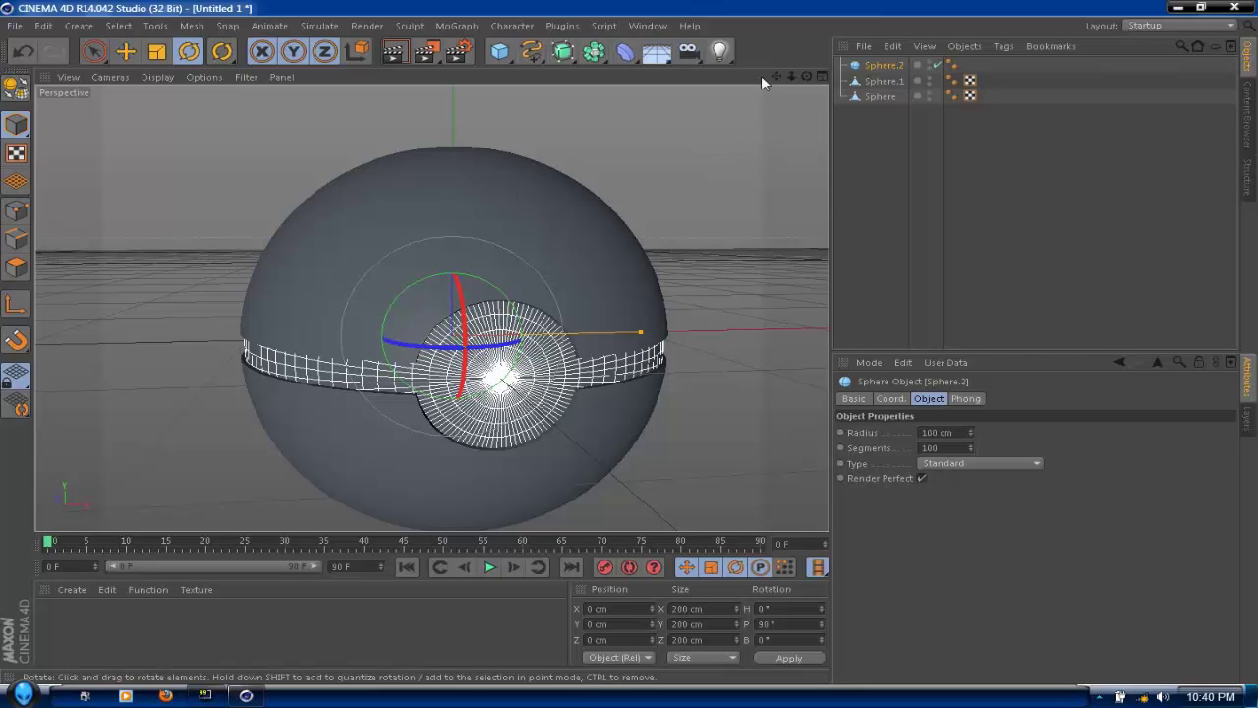
Step: Add a cylinder and set its pitch (P) rotation to 90° so it faces the circular opening
{"action": "left_click", "coordinate": [499, 52]}
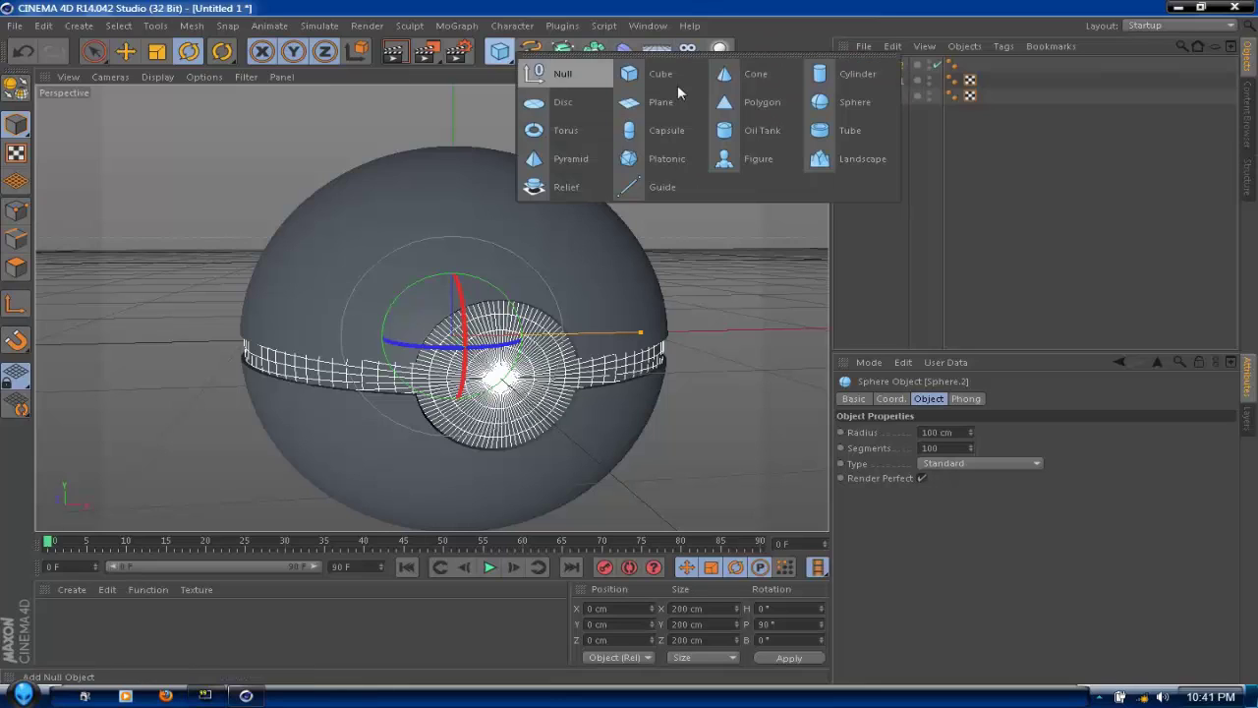
{"action": "left_click", "coordinate": [862, 78]}
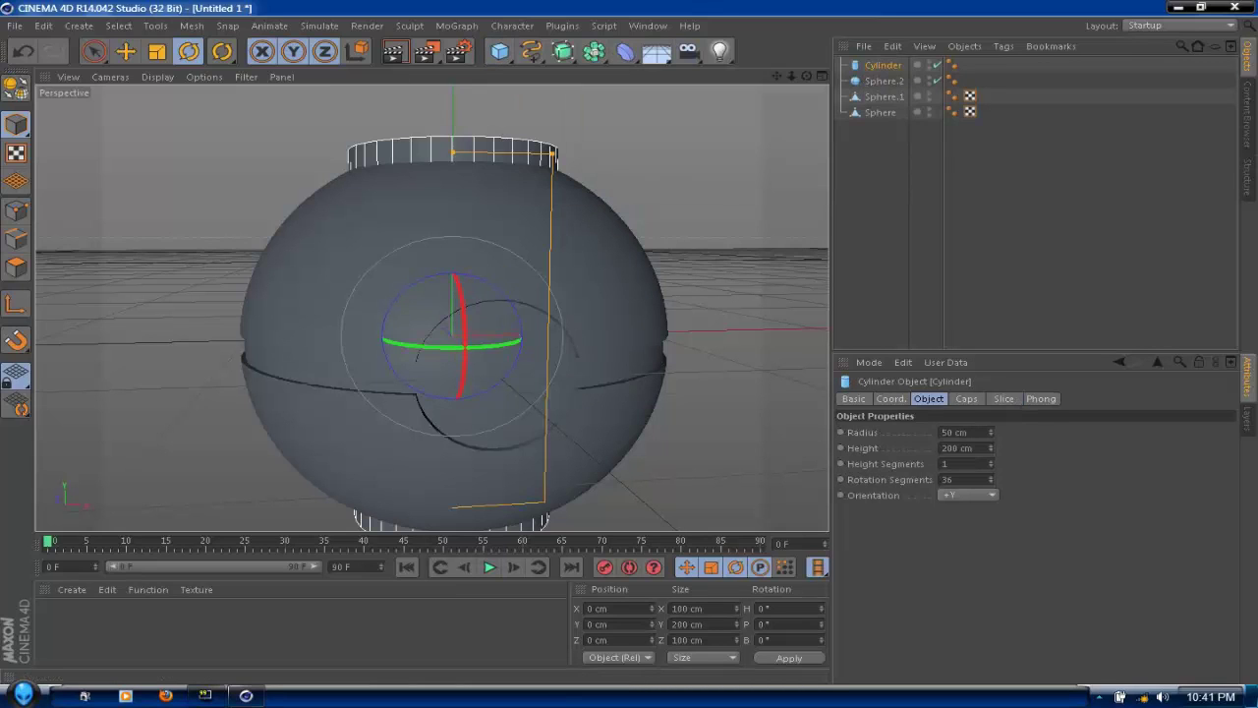
{"action": "key", "text": "Return"}
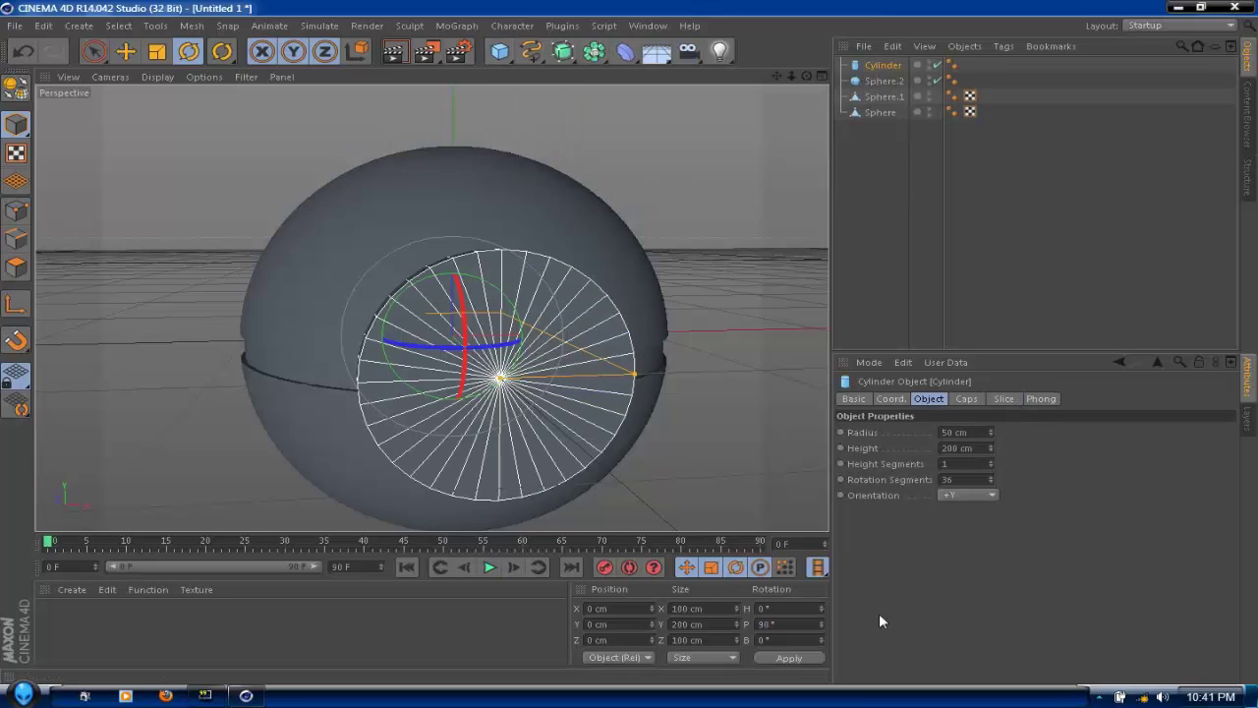
Step: Try a cylinder radius of 30 cm, and reduce it to 23 cm so it is smaller than the opening
{"action": "left_click_drag", "start_coordinate": [969, 432], "coordinate": [893, 434]}
{"action": "type", "text": "30"}
{"action": "key", "text": "Return"}
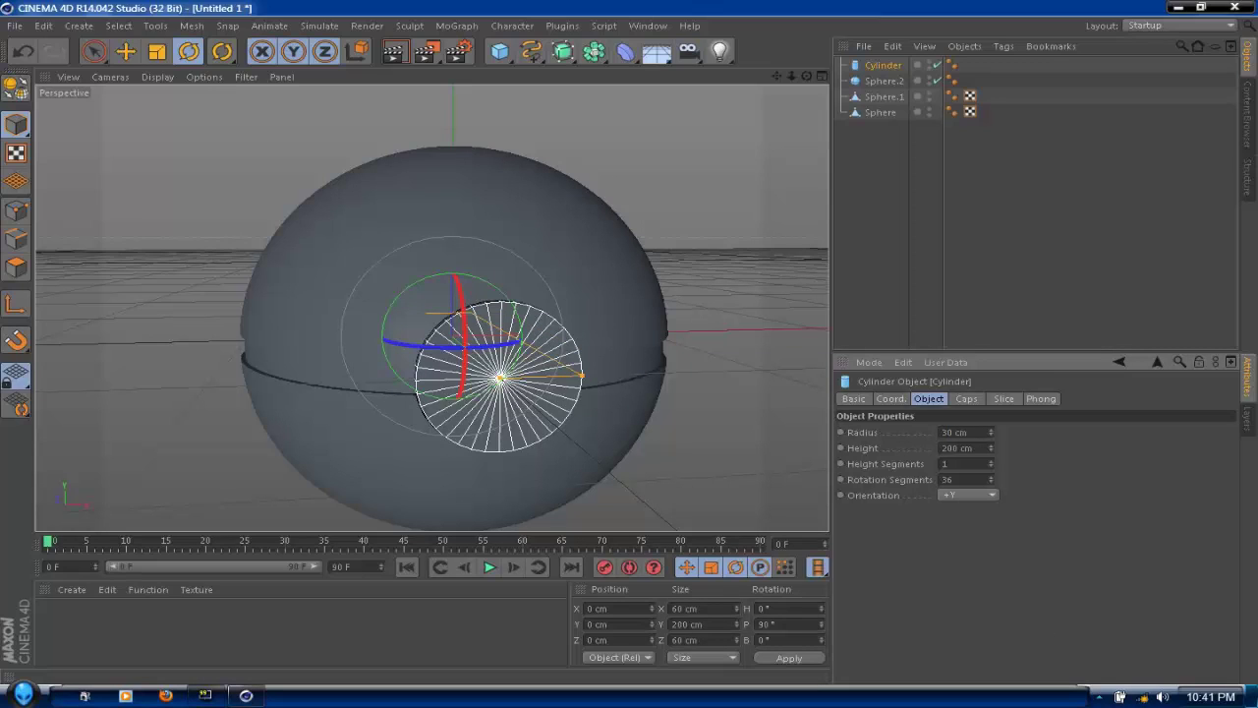
{"action": "left_click_drag", "start_coordinate": [967, 432], "coordinate": [908, 436]}
{"action": "type", "text": "23"}
{"action": "key", "text": "Return"}
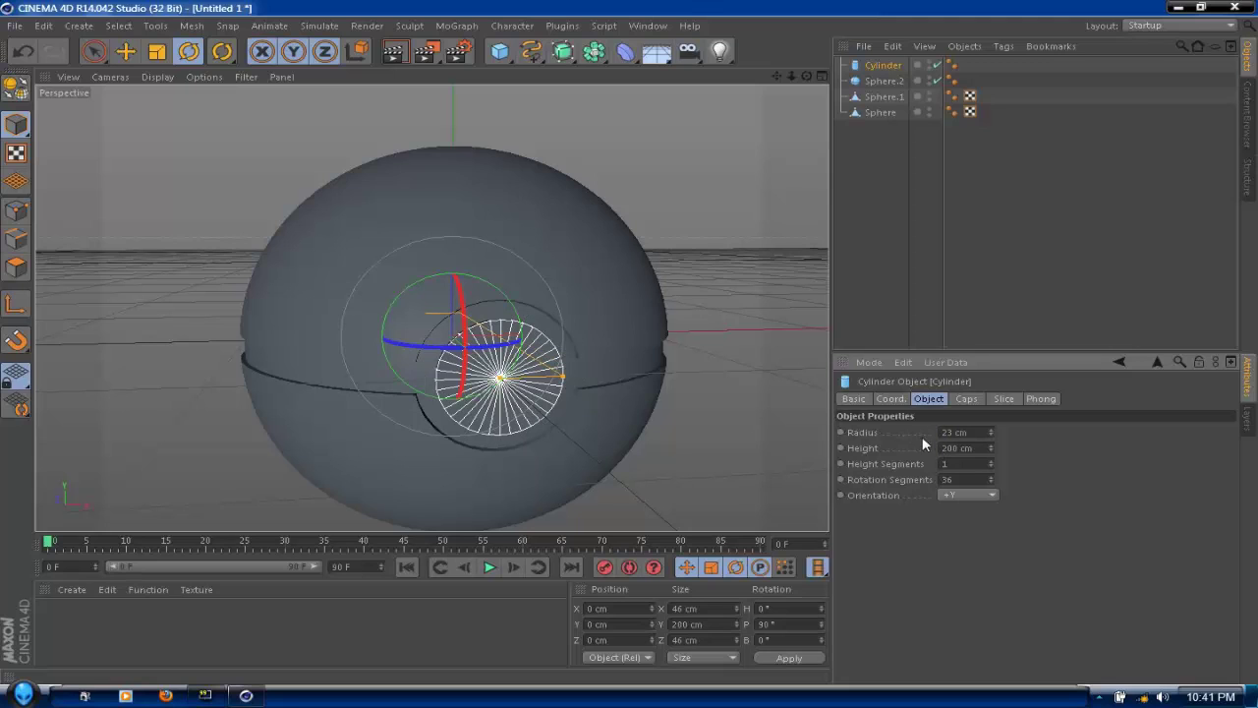
Step: Shorten the cylinder to a height of 5 cm
{"action": "left_click_drag", "start_coordinate": [806, 75], "coordinate": [497, 309]}
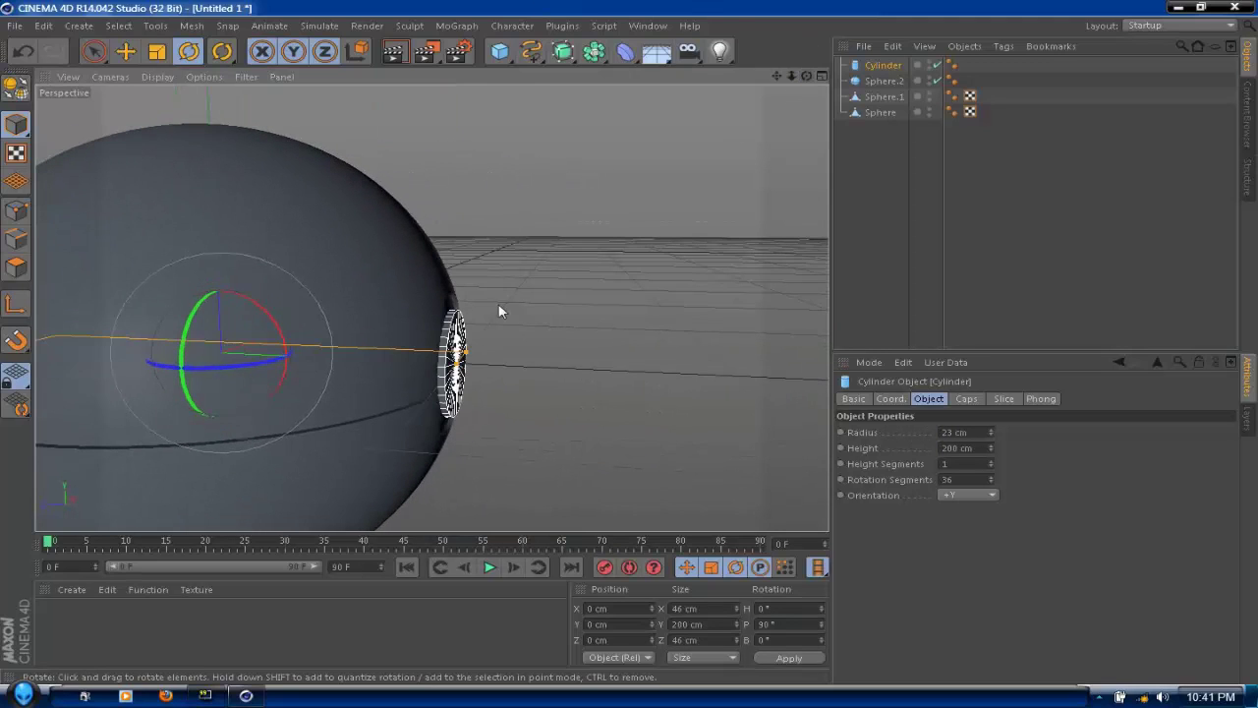
{"action": "left_click_drag", "start_coordinate": [458, 351], "coordinate": [323, 356]}
{"action": "double_click", "coordinate": [963, 447]}
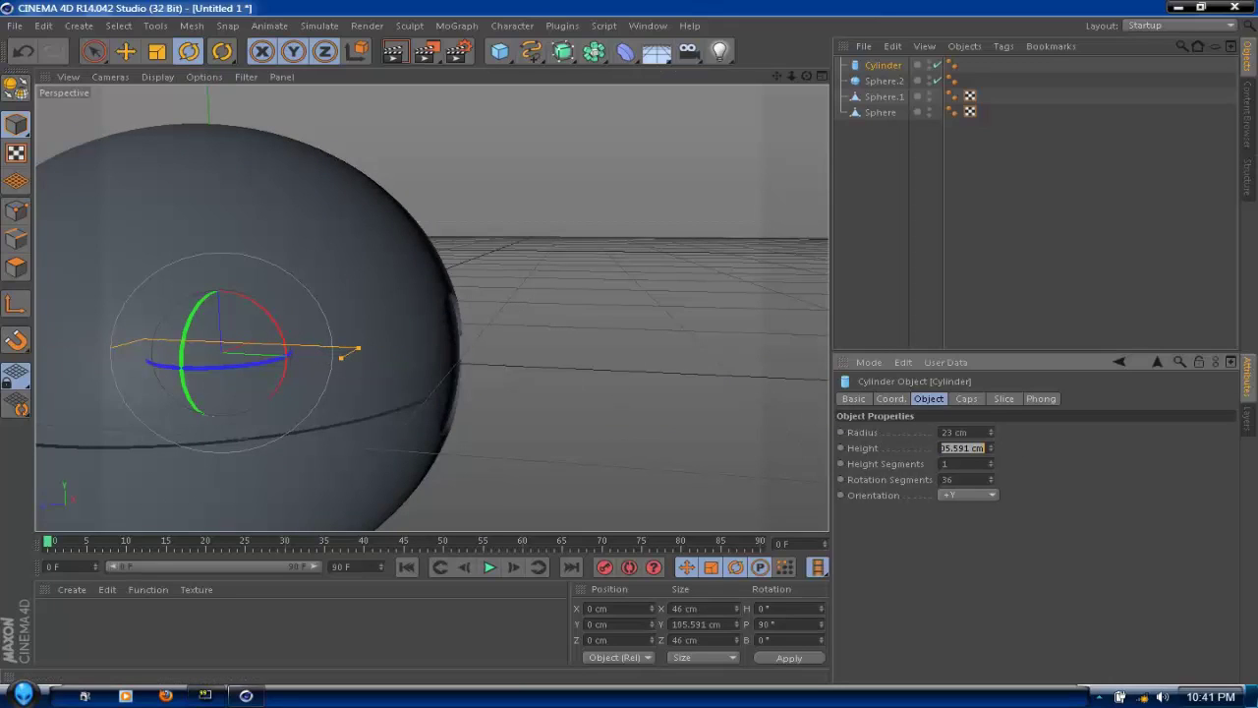
{"action": "type", "text": "5"}
{"action": "key", "text": "Return"}
Step: Move the thin cylinder out to the inner sphere's surface within the circular opening, at a Z position of about -97.3 cm
{"action": "key", "text": "e"}
{"action": "left_click_drag", "start_coordinate": [218, 365], "coordinate": [547, 375]}
{"action": "left_click", "coordinate": [549, 366]}
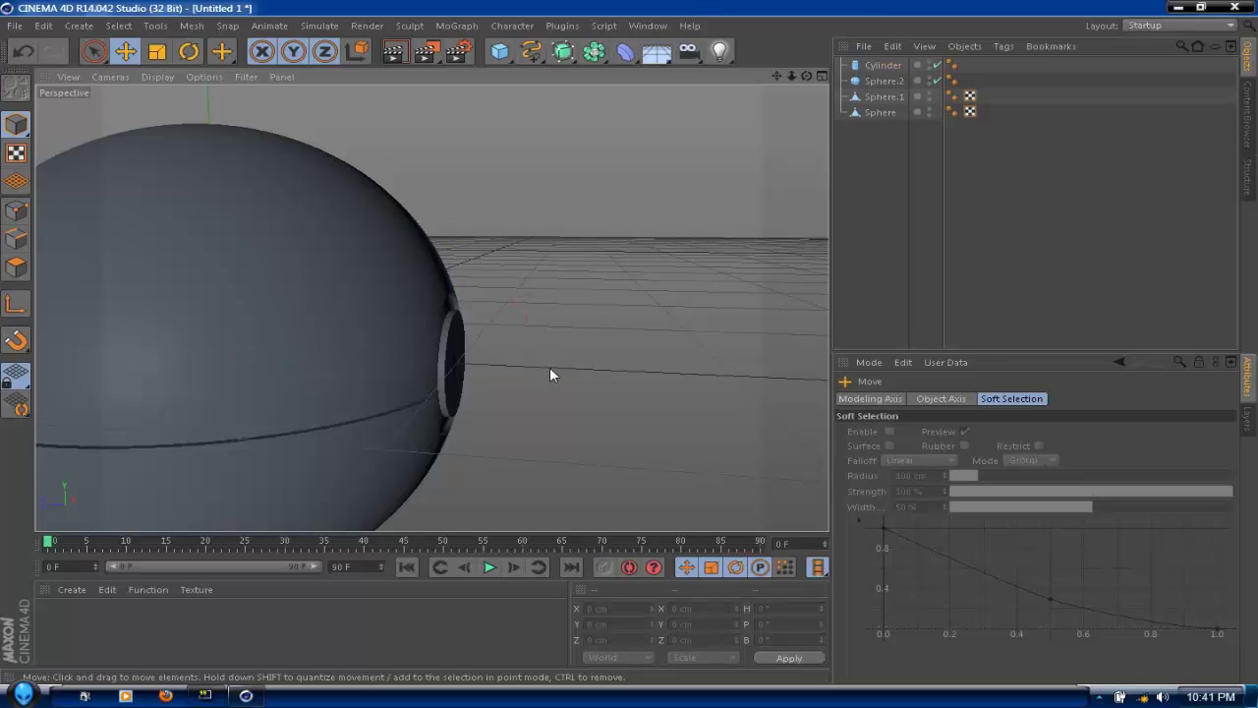
Step: Nudge the cylinder slightly inward to a Z position of about -96.5 cm, viewing it from the side
{"action": "left_click", "coordinate": [883, 65]}
{"action": "left_click_drag", "start_coordinate": [564, 272], "coordinate": [681, 130], "text": "alt"}
{"action": "left_click_drag", "start_coordinate": [774, 77], "coordinate": [845, 68]}
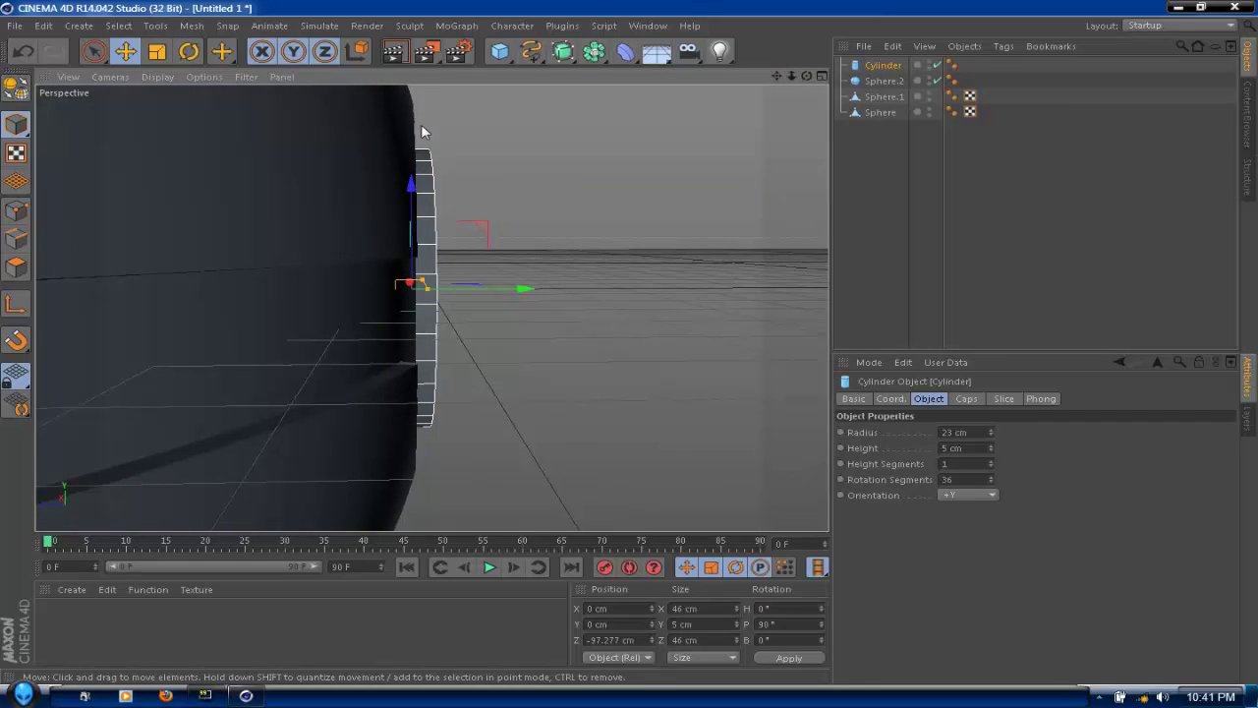
{"action": "left_click_drag", "start_coordinate": [520, 290], "coordinate": [525, 282]}
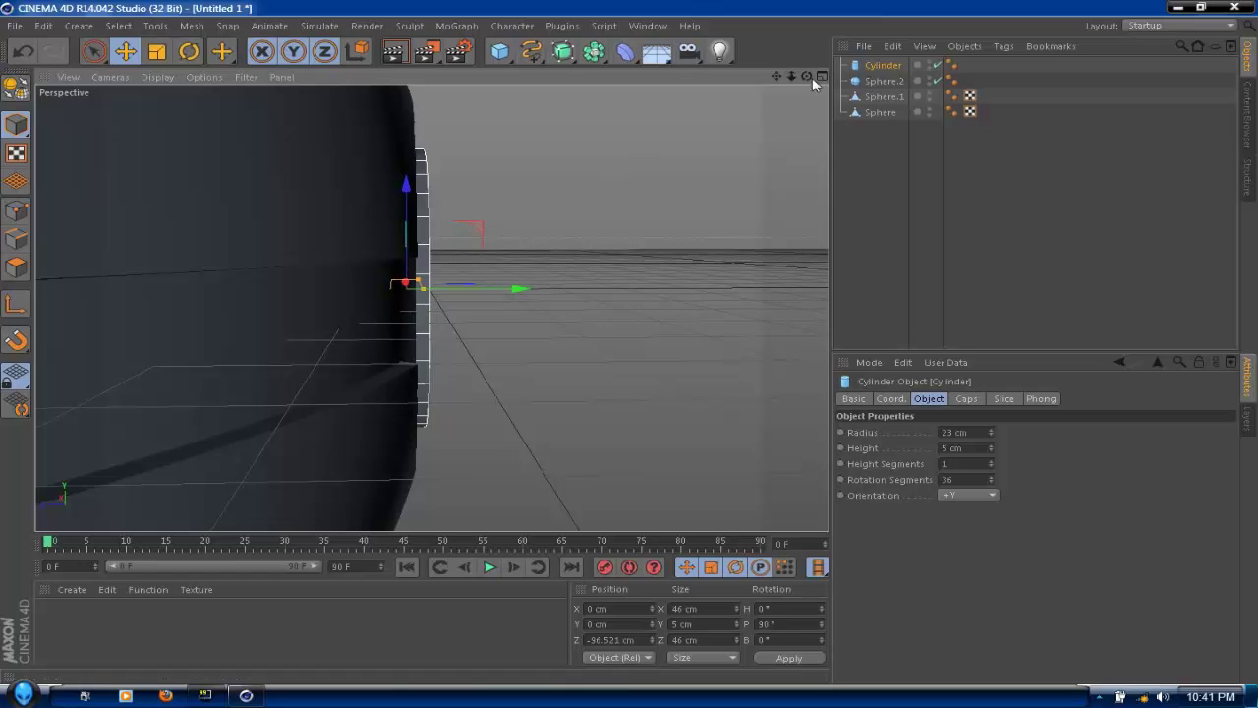
Step: Nudge the cylinder slightly inward along its axis to a Z position of about -96.4 cm, checking it from the side
{"action": "left_click_drag", "start_coordinate": [807, 76], "coordinate": [730, 130]}
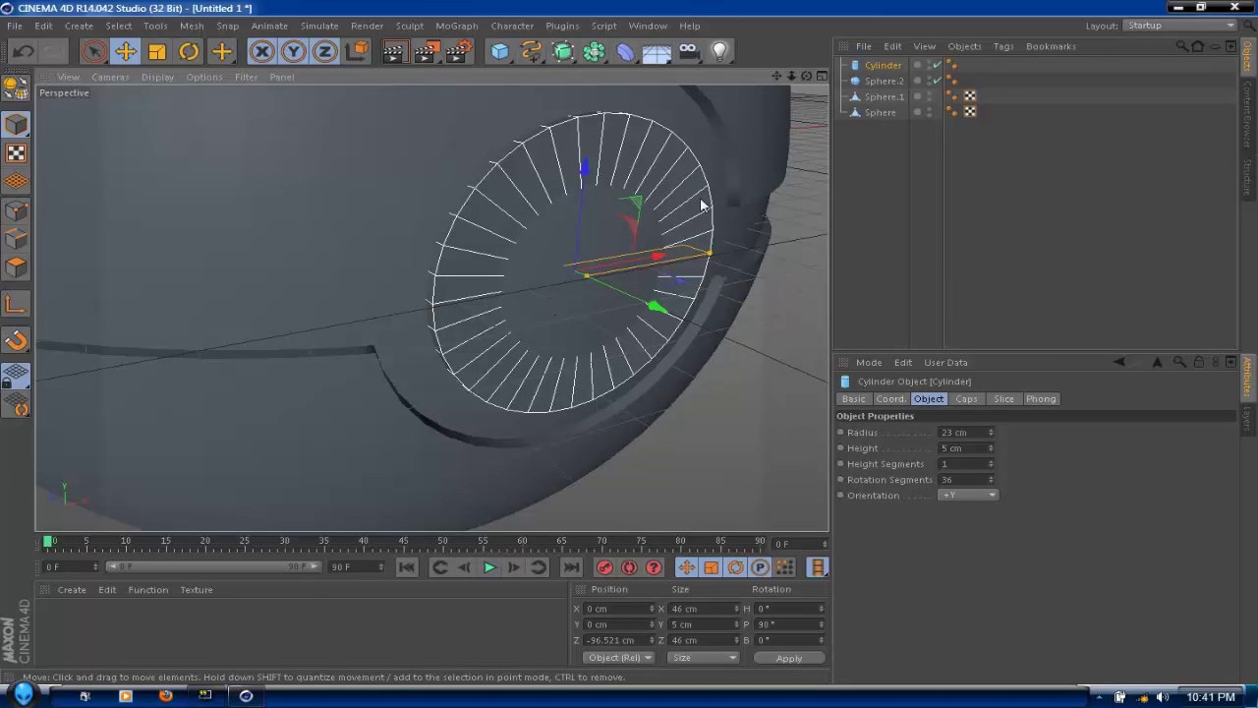
{"action": "left_click_drag", "start_coordinate": [806, 76], "coordinate": [913, 76]}
{"action": "left_click_drag", "start_coordinate": [430, 308], "coordinate": [714, 157]}
{"action": "scroll", "coordinate": [714, 157], "scroll_direction": "down", "scroll_amount": 3}
{"action": "left_click_drag", "start_coordinate": [806, 76], "coordinate": [668, 84]}
{"action": "left_click_drag", "start_coordinate": [430, 307], "coordinate": [724, 115]}
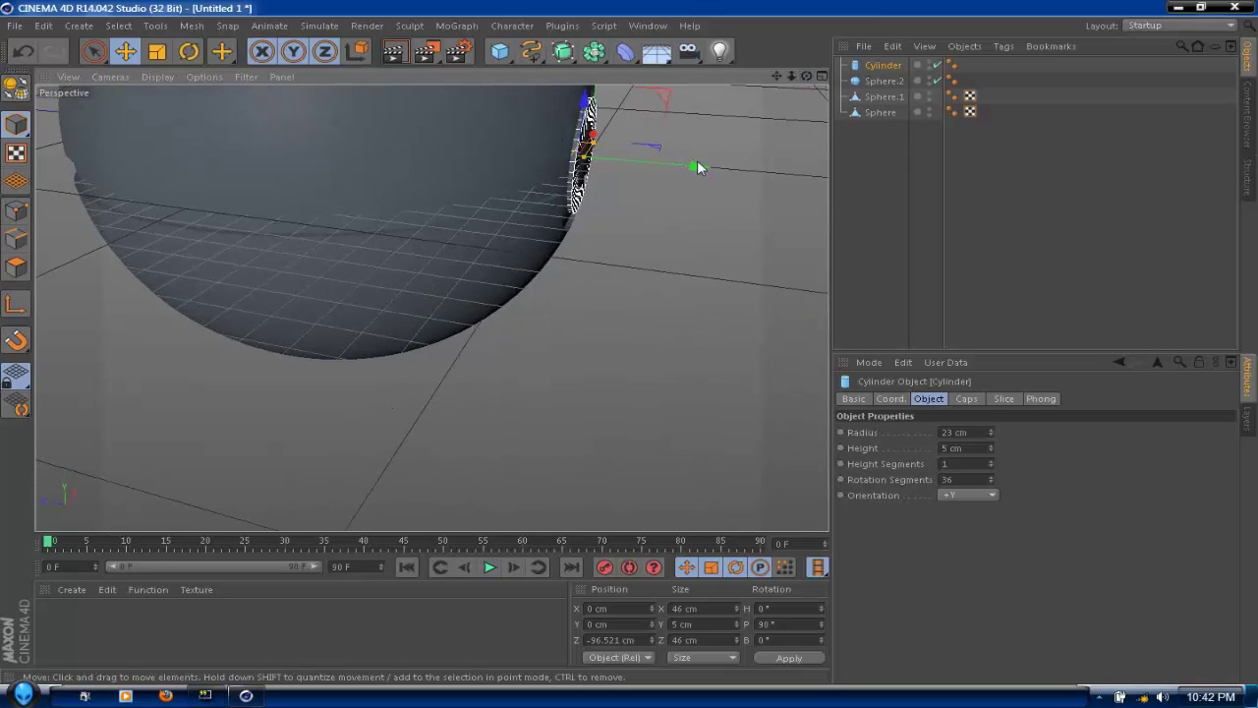
{"action": "left_click_drag", "start_coordinate": [696, 167], "coordinate": [696, 167]}
{"action": "left_click_drag", "start_coordinate": [806, 75], "coordinate": [431, 308]}
{"action": "left_click_drag", "start_coordinate": [737, 86], "coordinate": [804, 93]}
{"action": "left_click_drag", "start_coordinate": [655, 184], "coordinate": [656, 185]}
Step: Duplicate the cylinder in place and move the copy outward to a Z position of about -100 cm
{"action": "left_click_drag", "start_coordinate": [811, 77], "coordinate": [780, 76]}
{"action": "scroll", "coordinate": [783, 140], "scroll_direction": "down", "scroll_amount": 1}
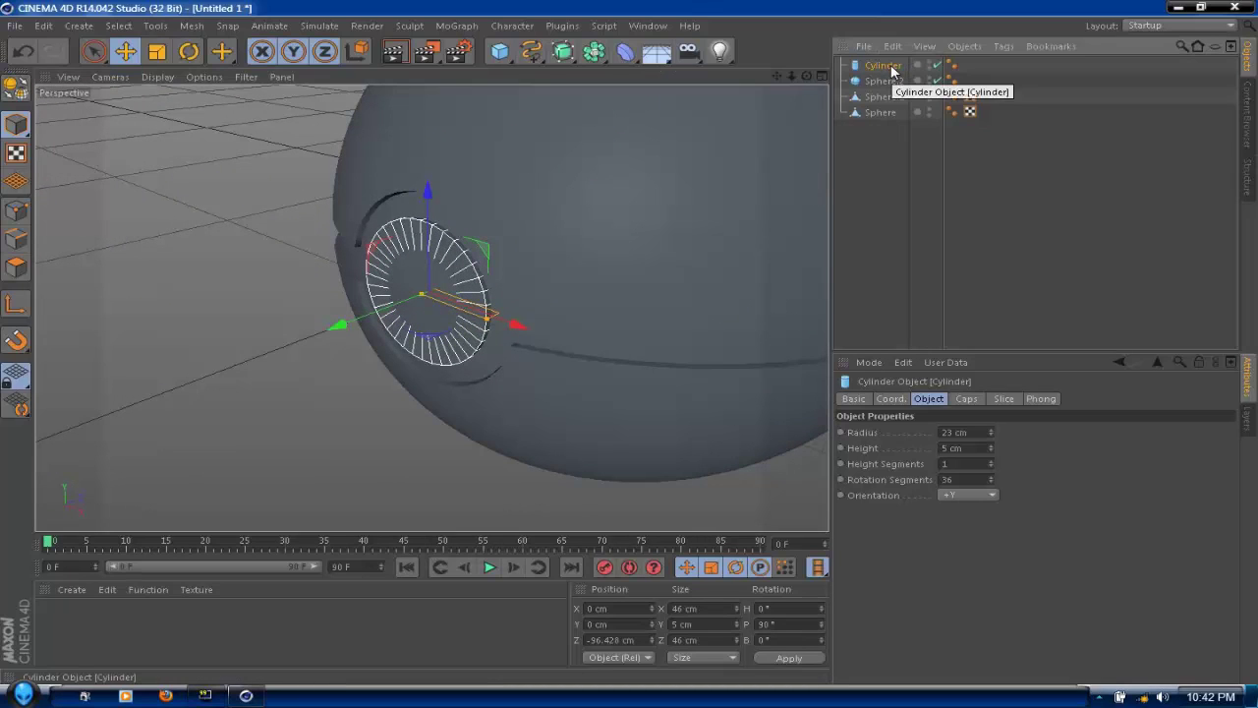
{"action": "key", "text": "ctrl+c"}
{"action": "key", "text": "ctrl+v"}
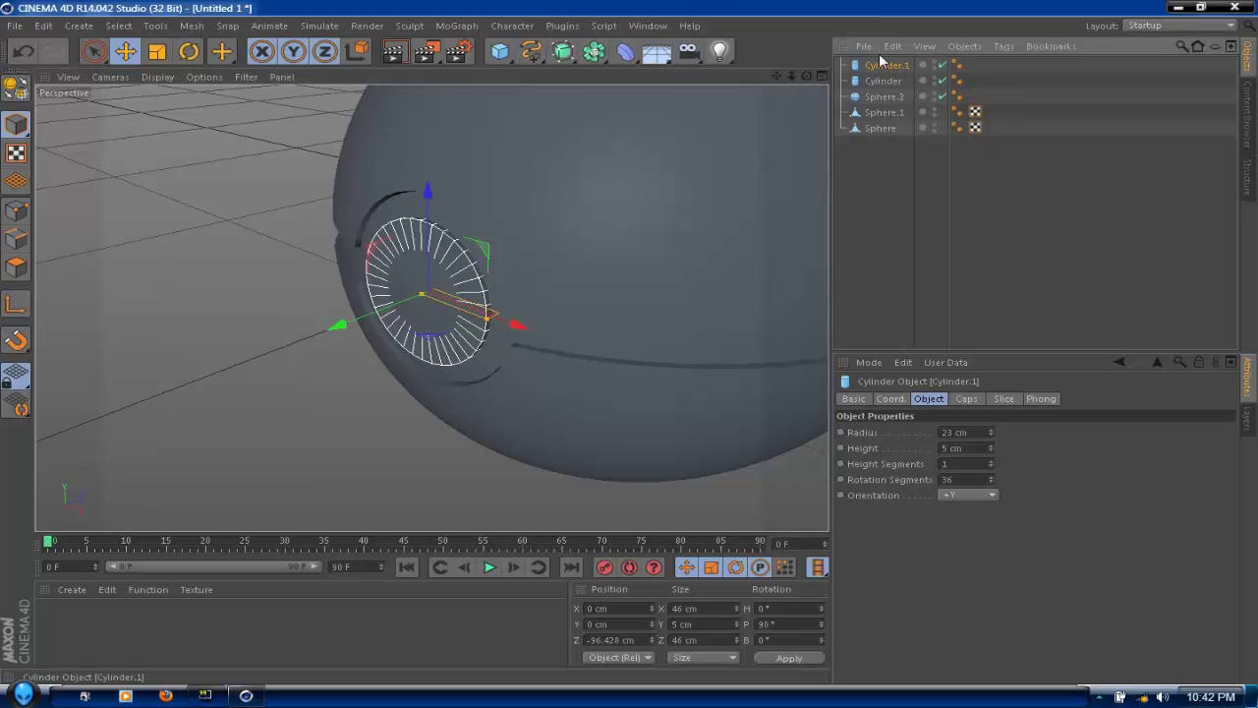
{"action": "left_click_drag", "start_coordinate": [806, 76], "coordinate": [948, 77]}
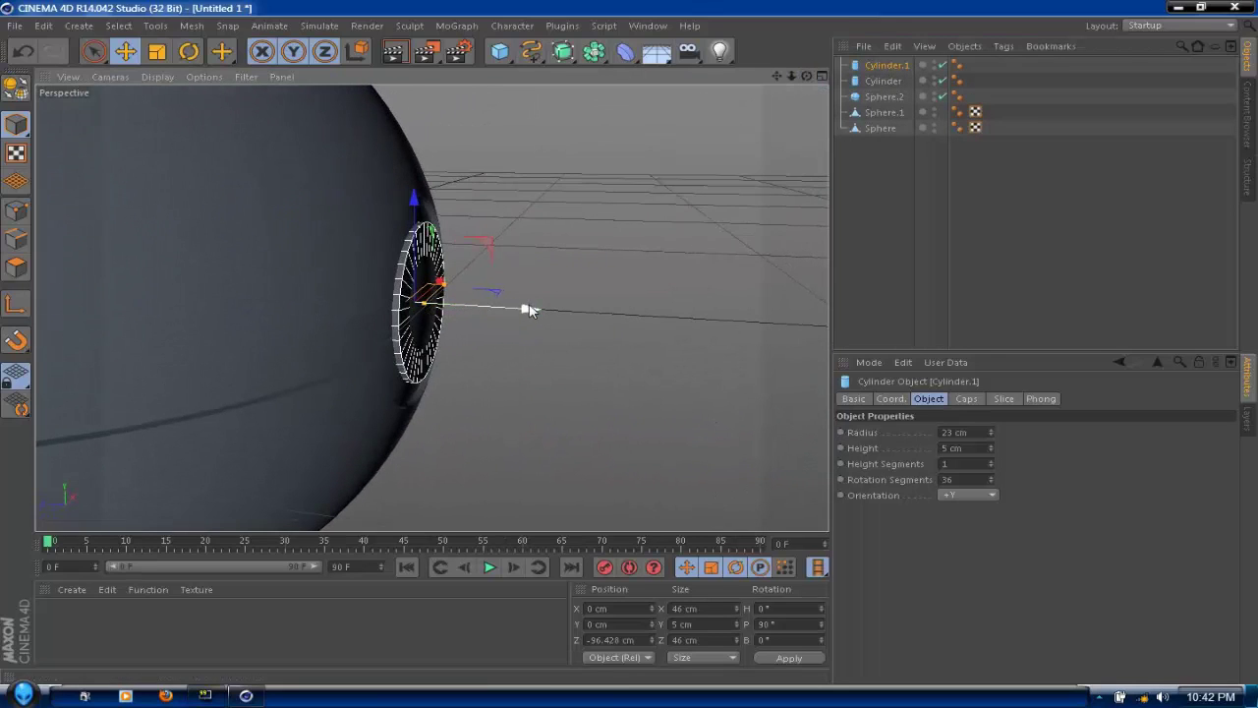
{"action": "left_click_drag", "start_coordinate": [529, 309], "coordinate": [545, 310]}
Step: Reduce the copied cylinder's radius to 16 cm
{"action": "left_click", "coordinate": [953, 432]}
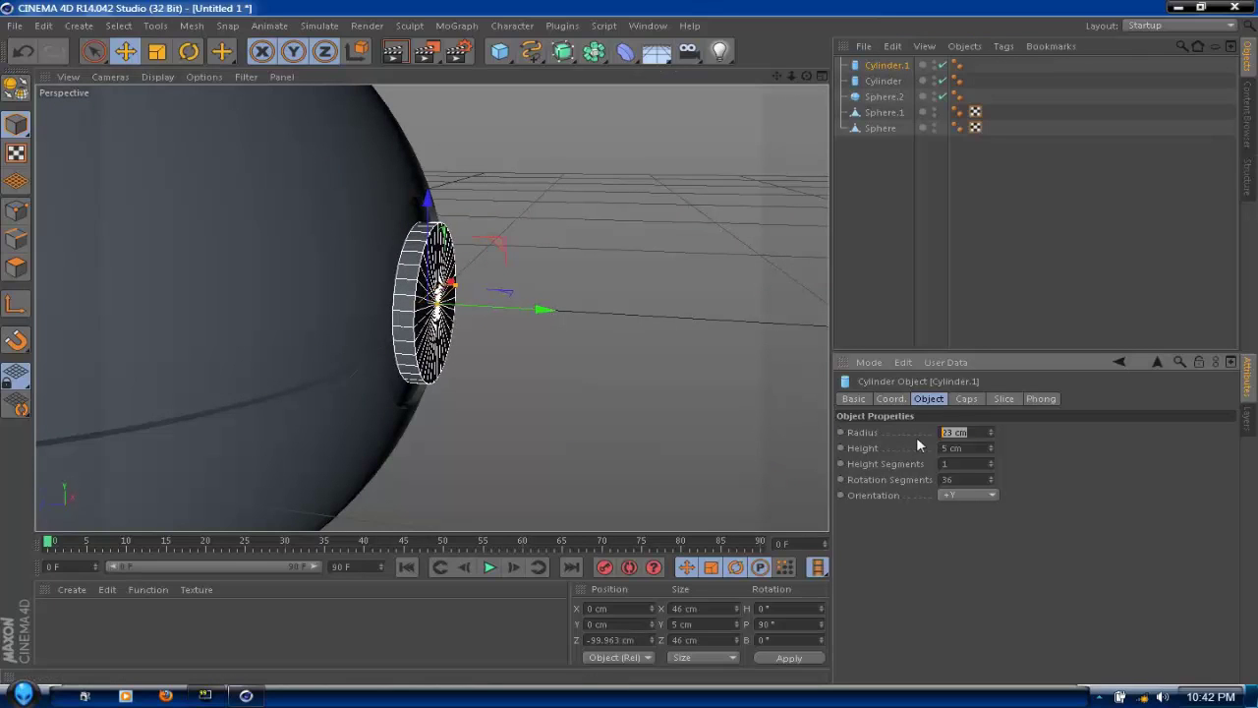
{"action": "type", "text": "16"}
{"action": "key", "text": "Return"}
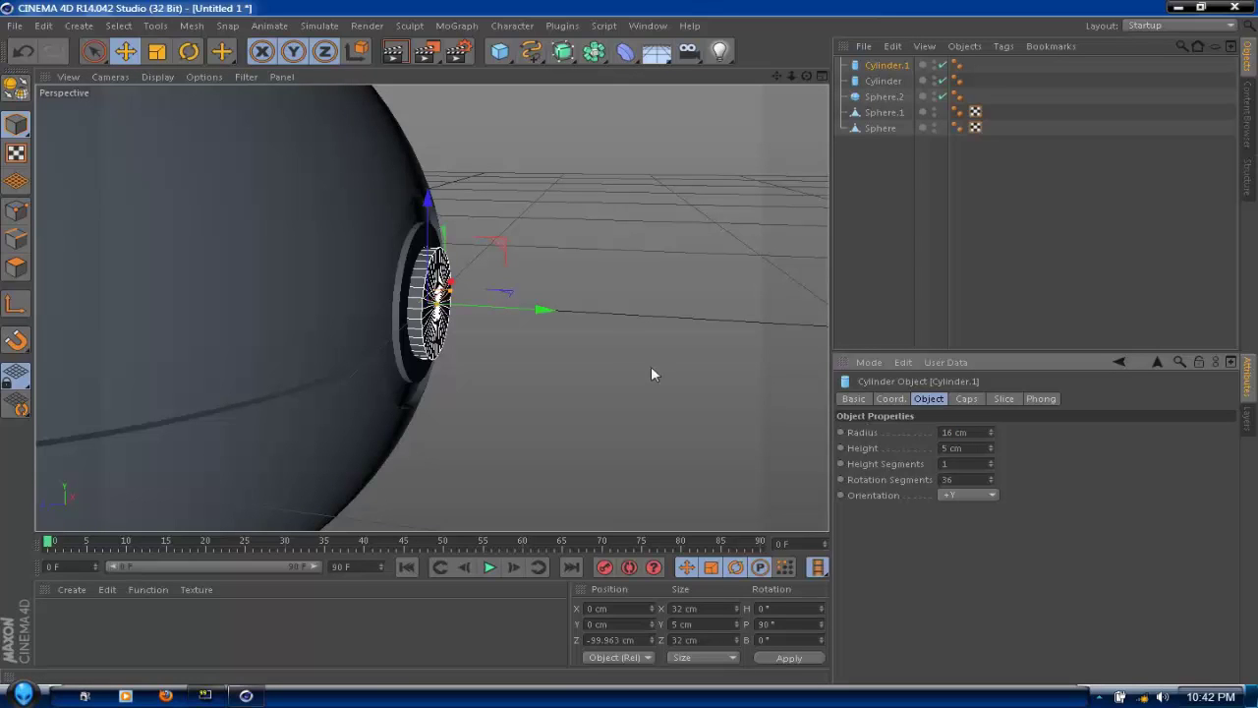
Step: Nudge the smaller cylinder back toward the ball to a Z position of about -99 cm and check its fit from several sides
{"action": "left_click_drag", "start_coordinate": [805, 76], "coordinate": [669, 212]}
{"action": "left_click_drag", "start_coordinate": [533, 304], "coordinate": [531, 303]}
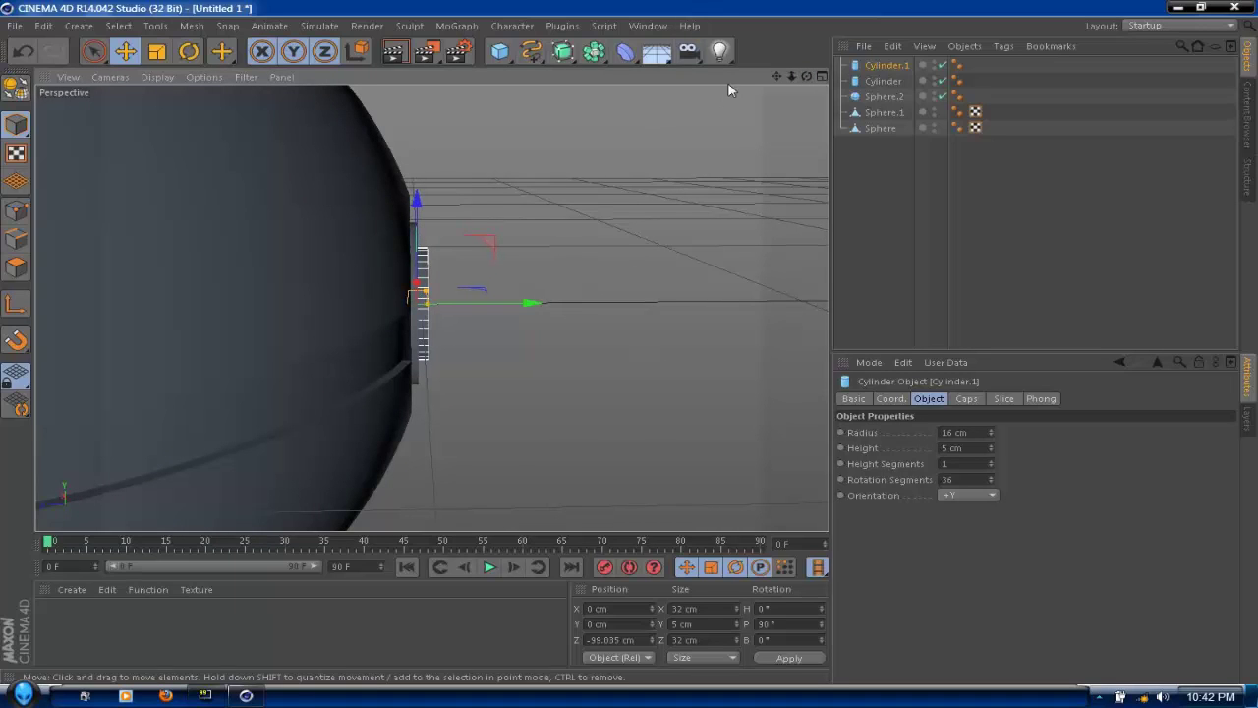
{"action": "left_click_drag", "start_coordinate": [806, 76], "coordinate": [804, 44]}
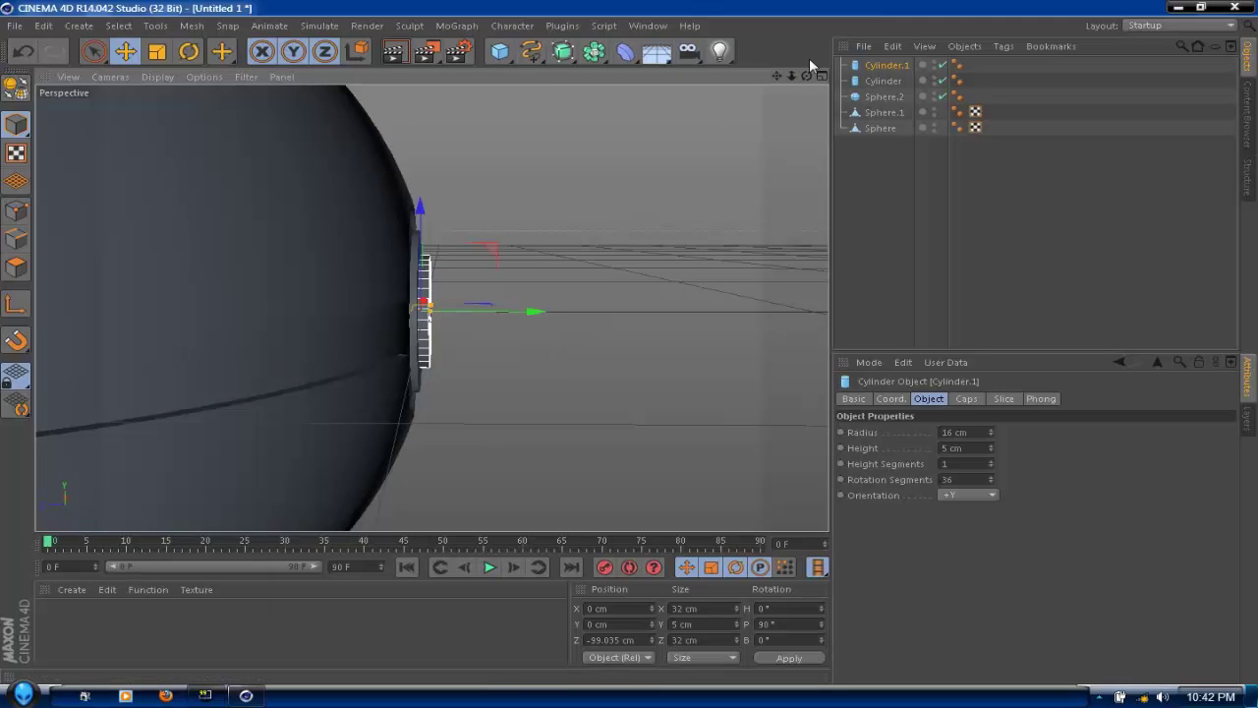
{"action": "left_click_drag", "start_coordinate": [805, 76], "coordinate": [472, 111]}
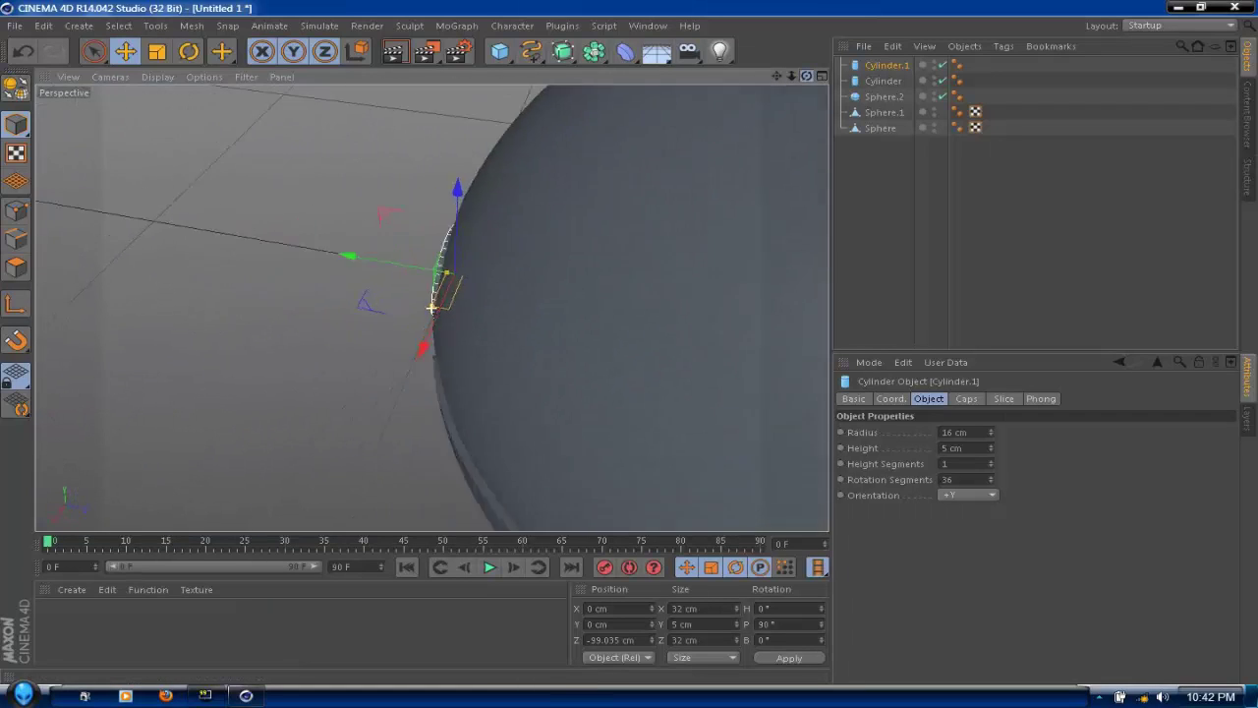
{"action": "left_click_drag", "start_coordinate": [432, 308], "coordinate": [763, 115], "text": "alt"}
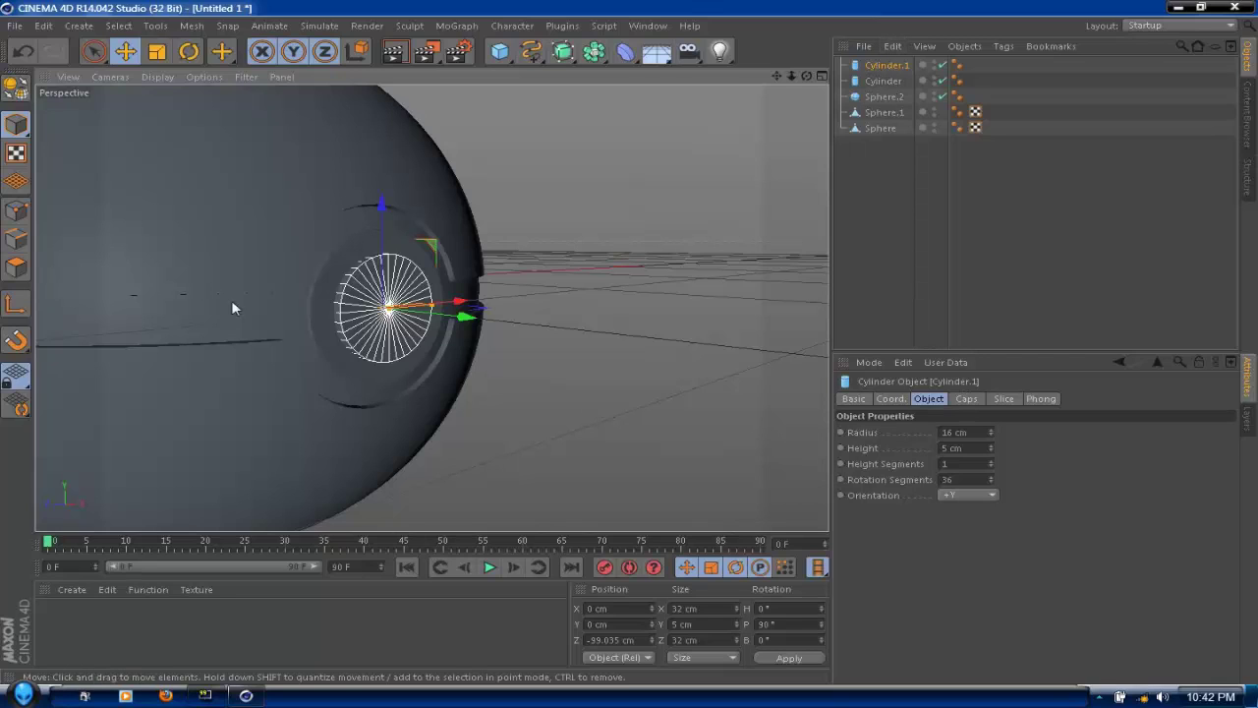
Step: Enable the fillet on the smaller cylinder's caps with a radius of 1 cm, and deselect the cylinder
{"action": "left_click", "coordinate": [964, 400]}
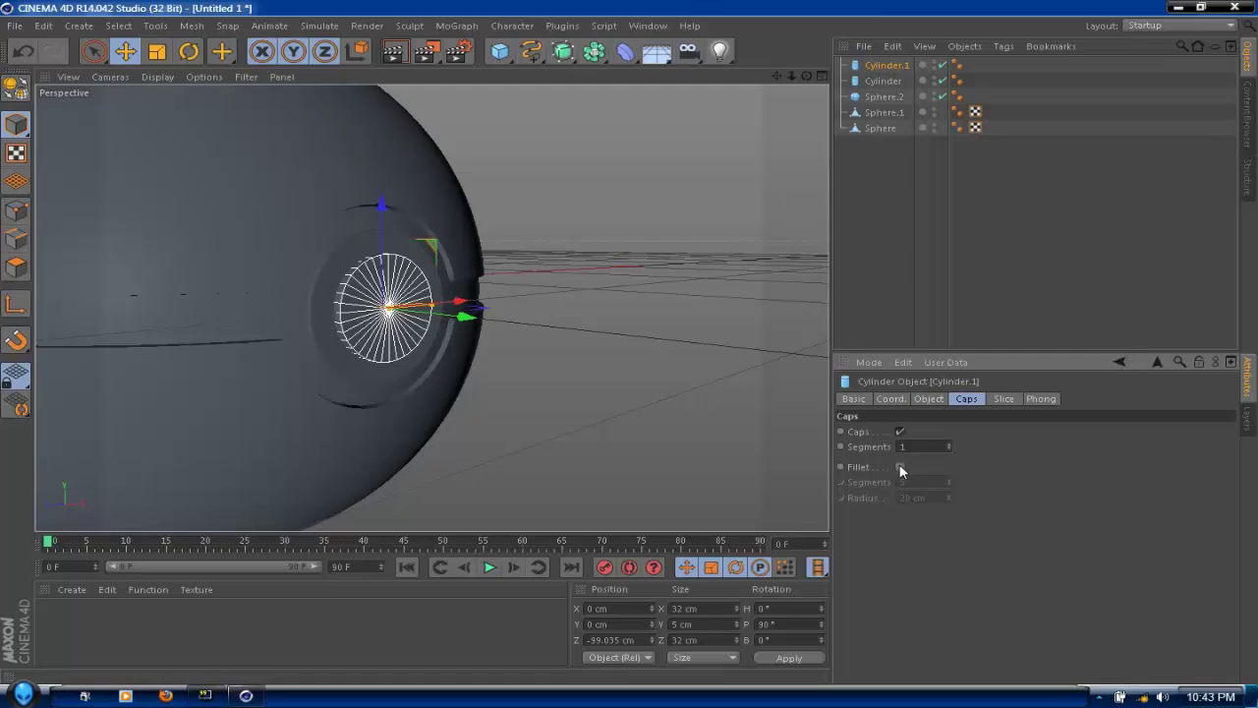
{"action": "left_click", "coordinate": [901, 468]}
{"action": "left_click_drag", "start_coordinate": [928, 497], "coordinate": [841, 499]}
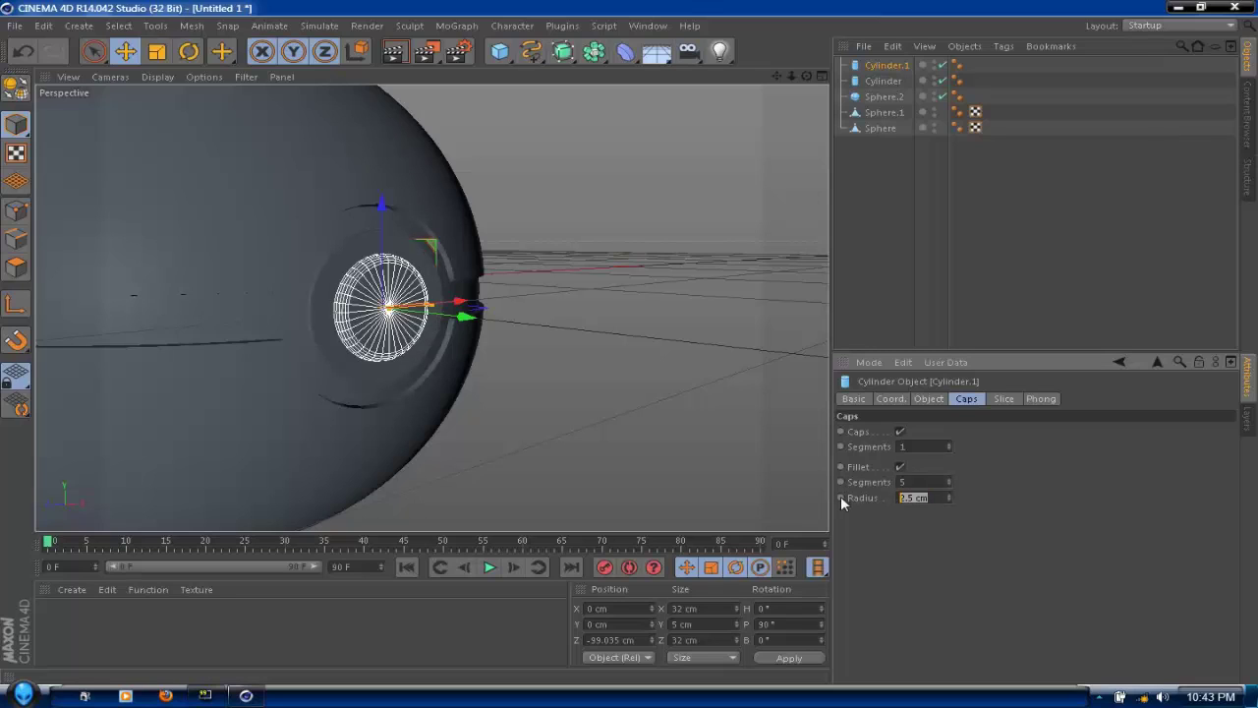
{"action": "type", "text": "1"}
{"action": "key", "text": "Return"}
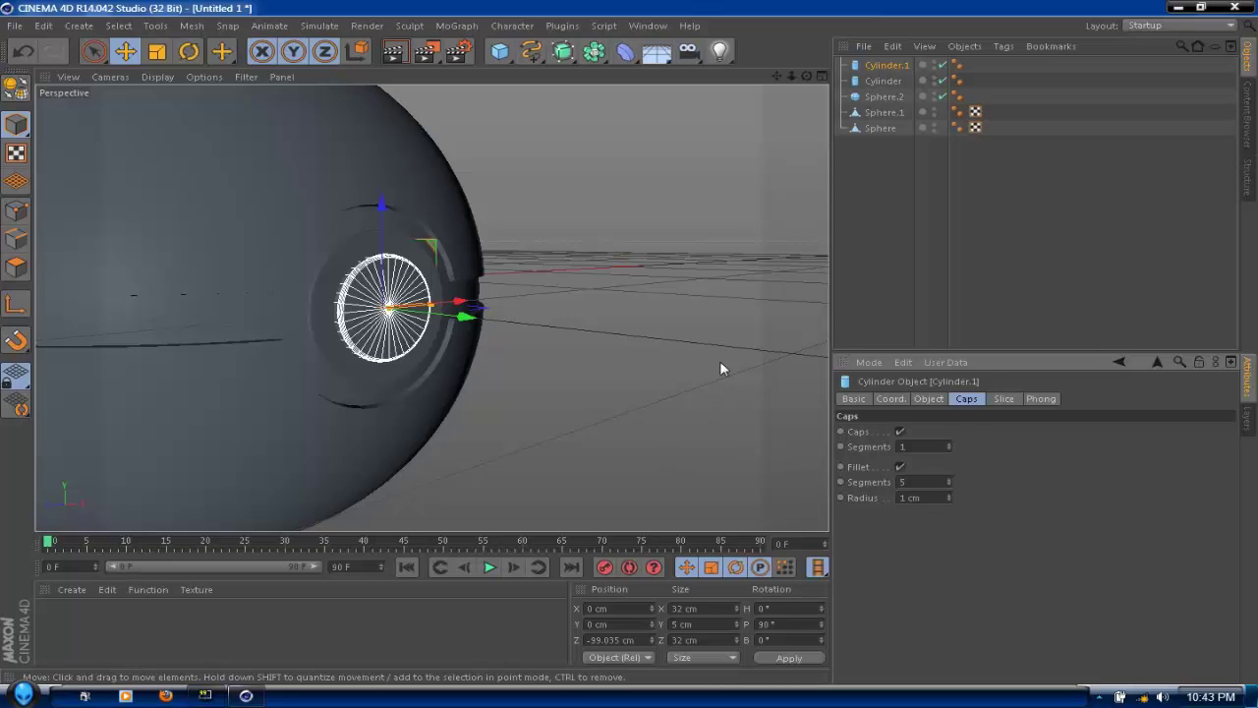
{"action": "left_click", "coordinate": [745, 141]}
Step: Create three new default materials for the ball
{"action": "scroll", "coordinate": [733, 198], "scroll_direction": "down", "scroll_amount": 3}
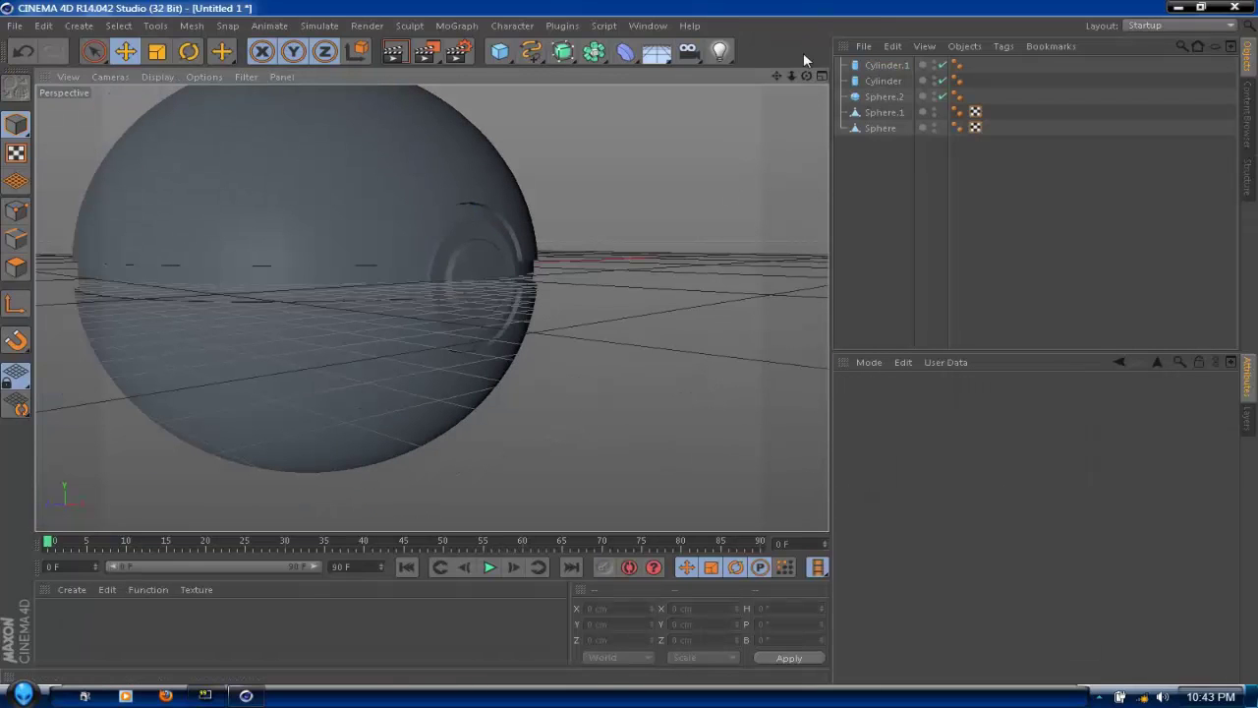
{"action": "left_click_drag", "start_coordinate": [805, 76], "coordinate": [430, 308]}
{"action": "left_click_drag", "start_coordinate": [775, 76], "coordinate": [432, 308]}
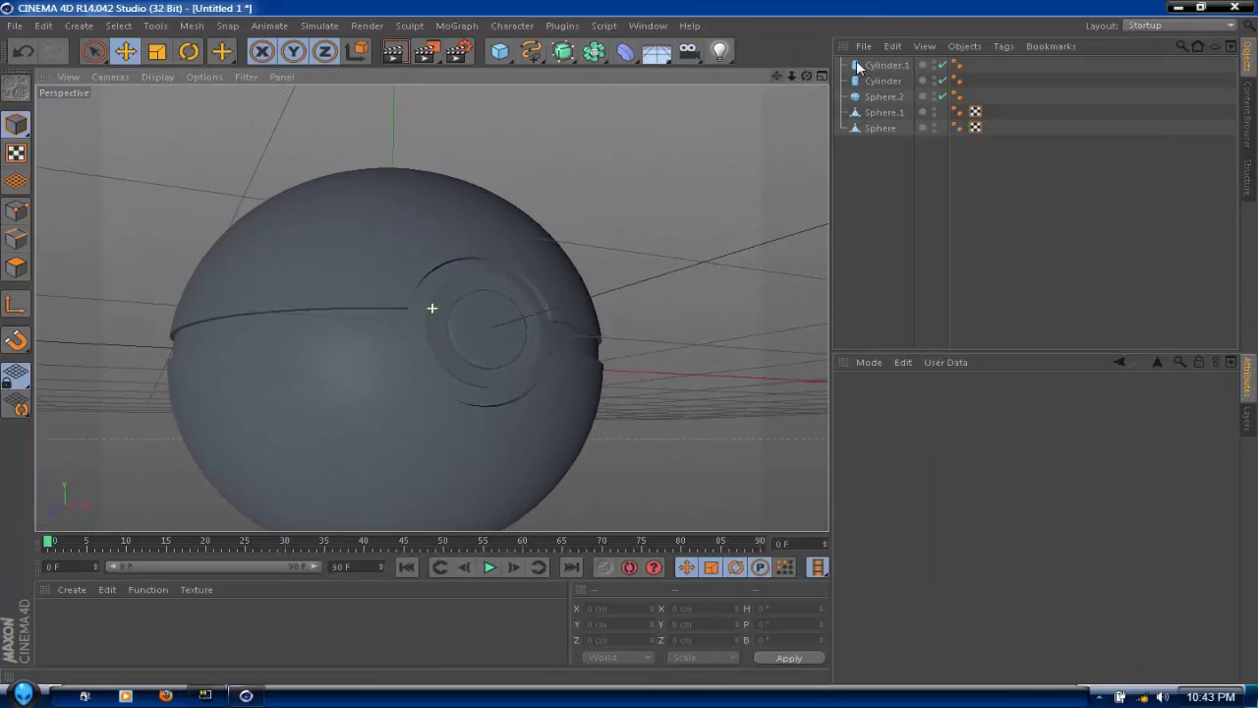
{"action": "left_click_drag", "start_coordinate": [807, 76], "coordinate": [429, 303]}
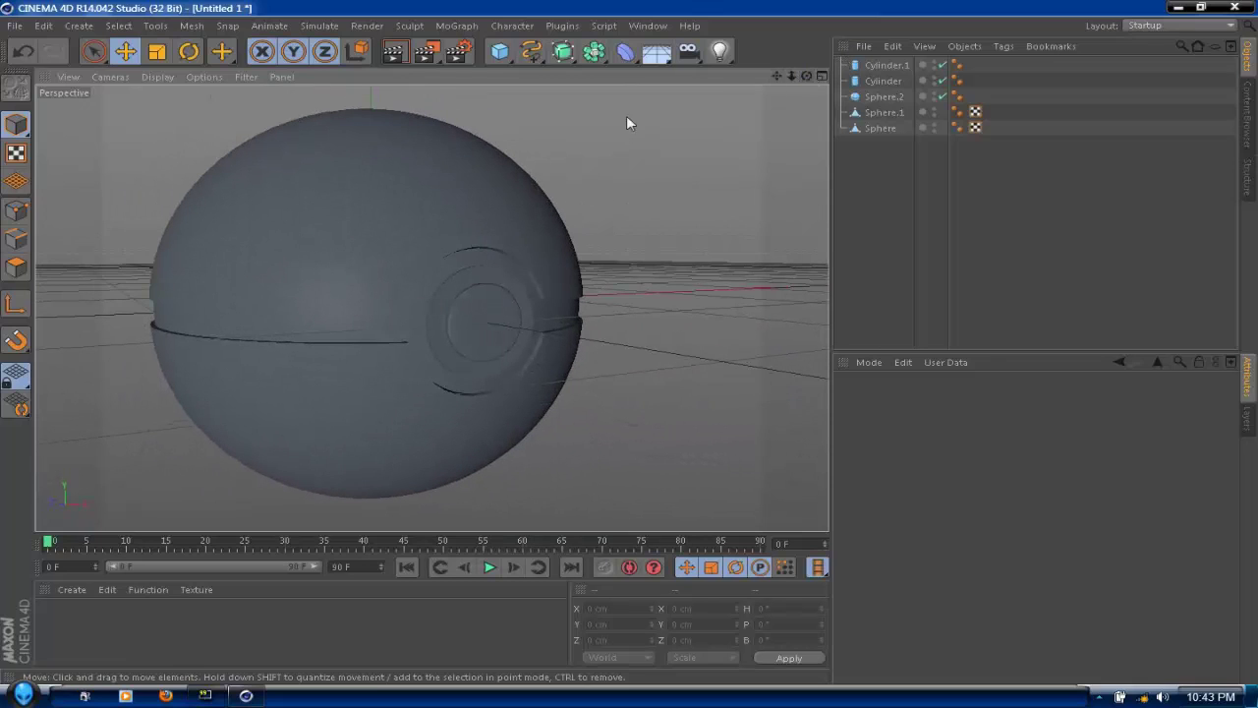
{"action": "double_click", "coordinate": [73, 625]}
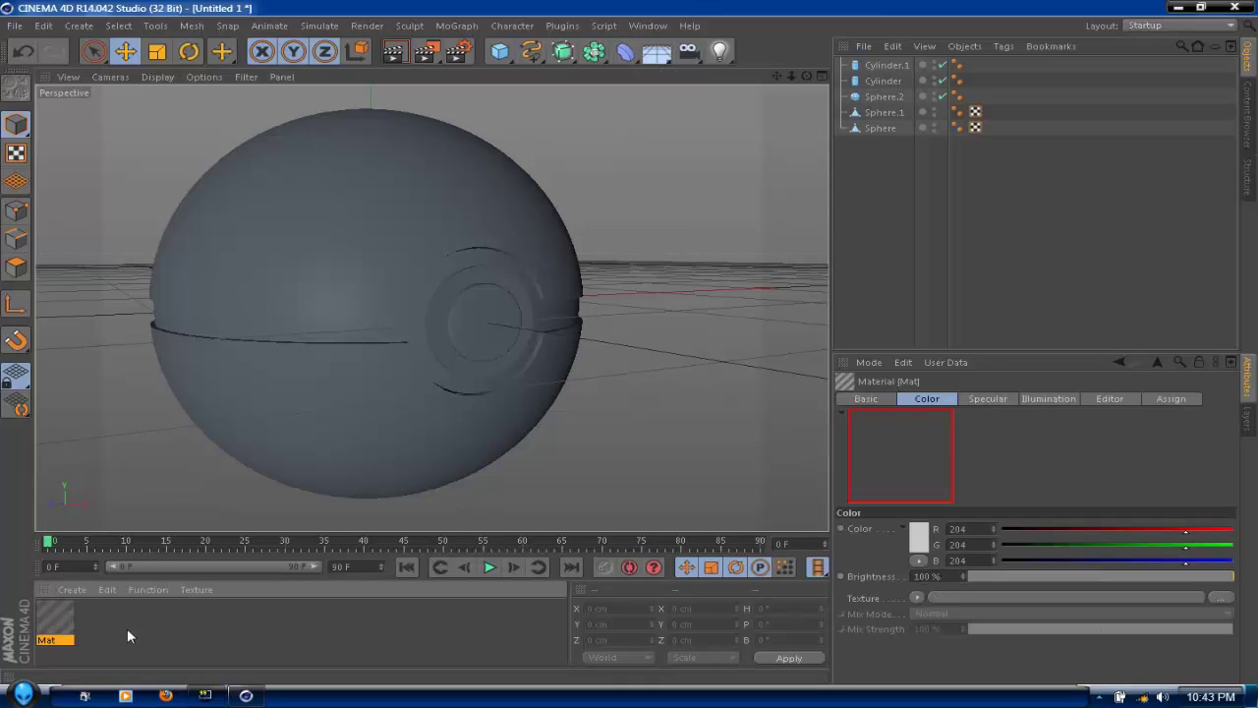
{"action": "double_click", "coordinate": [209, 622]}
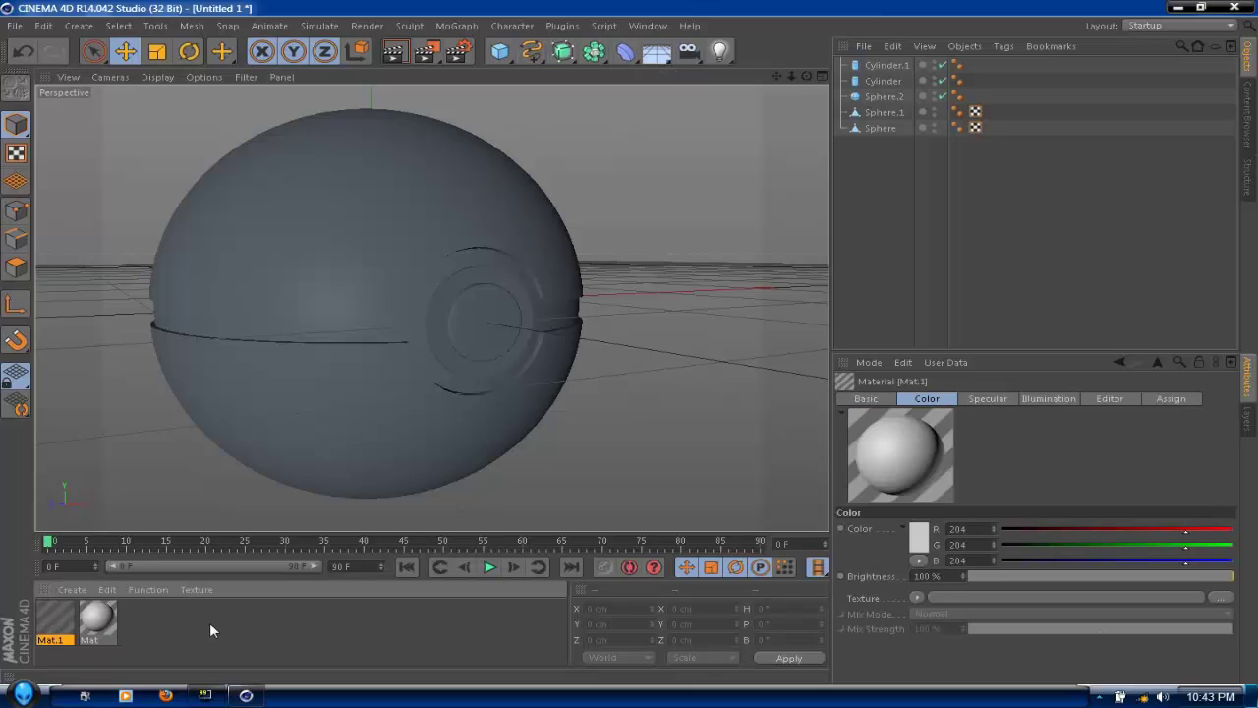
{"action": "double_click", "coordinate": [209, 622]}
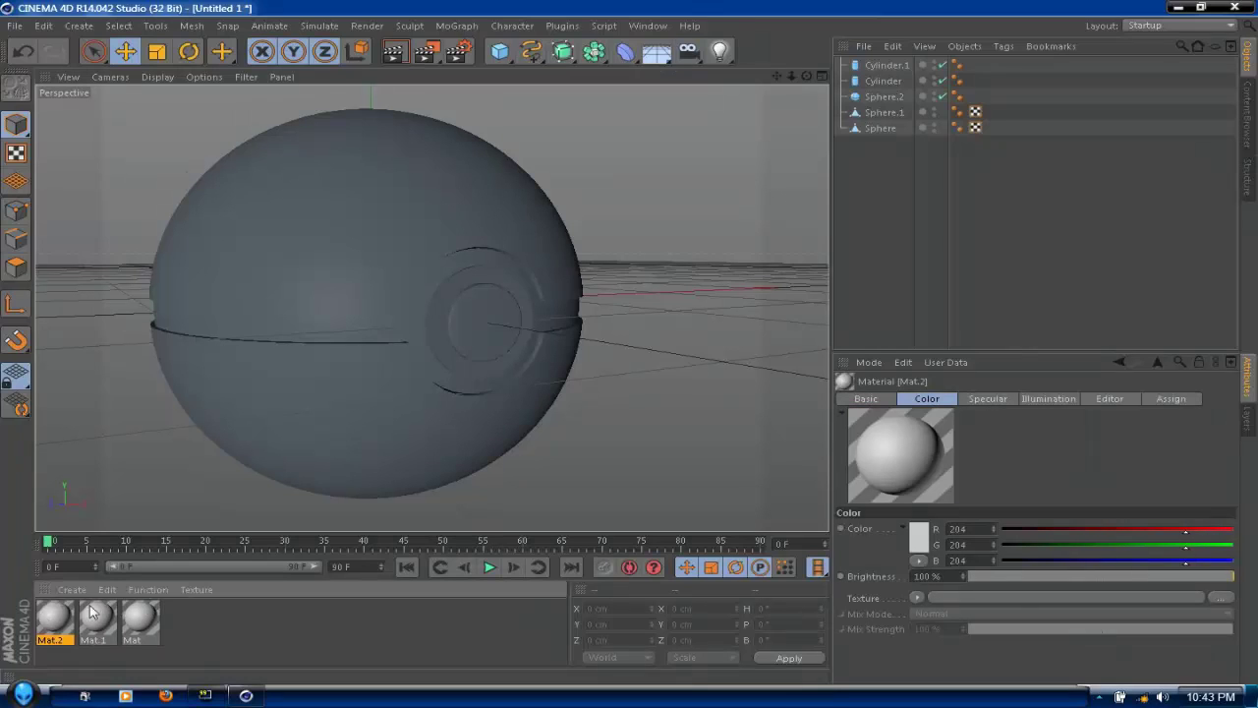
Step: Set the color of the newest material, Mat.2, to pure red (255, 0, 0) and close its editor
{"action": "double_click", "coordinate": [53, 601]}
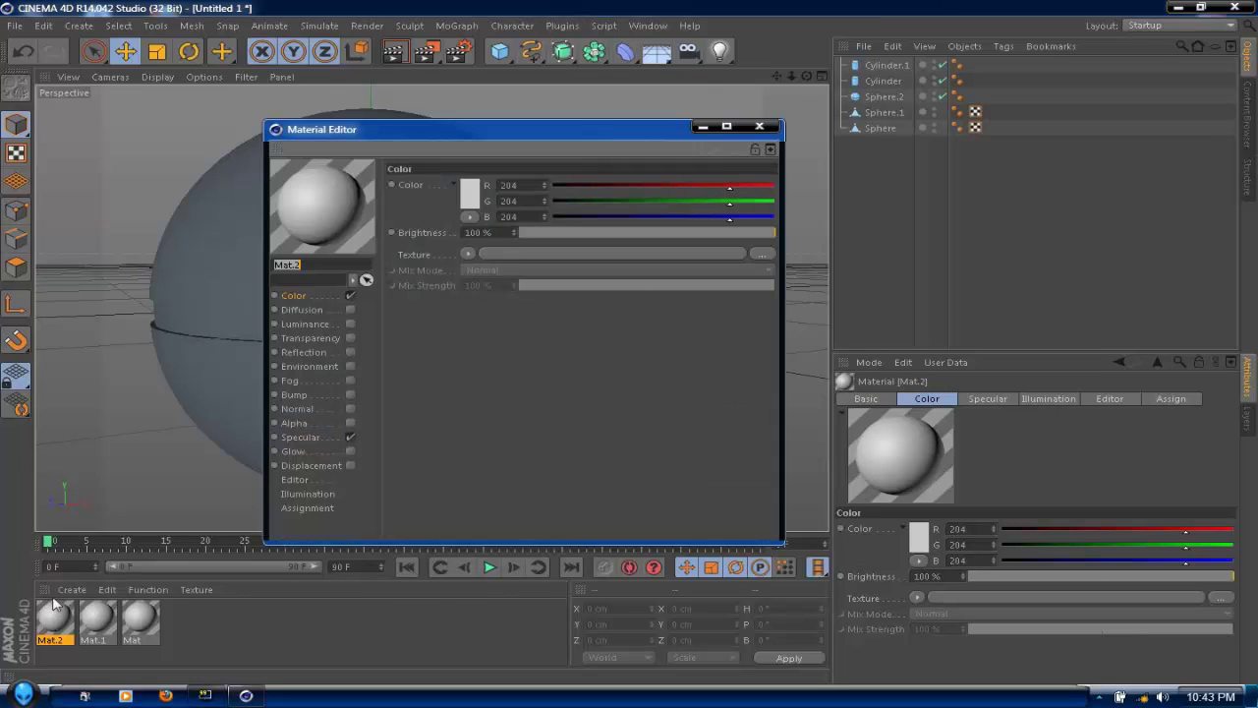
{"action": "left_click", "coordinate": [471, 196]}
{"action": "left_click_drag", "start_coordinate": [456, 200], "coordinate": [477, 145]}
{"action": "left_click", "coordinate": [435, 270]}
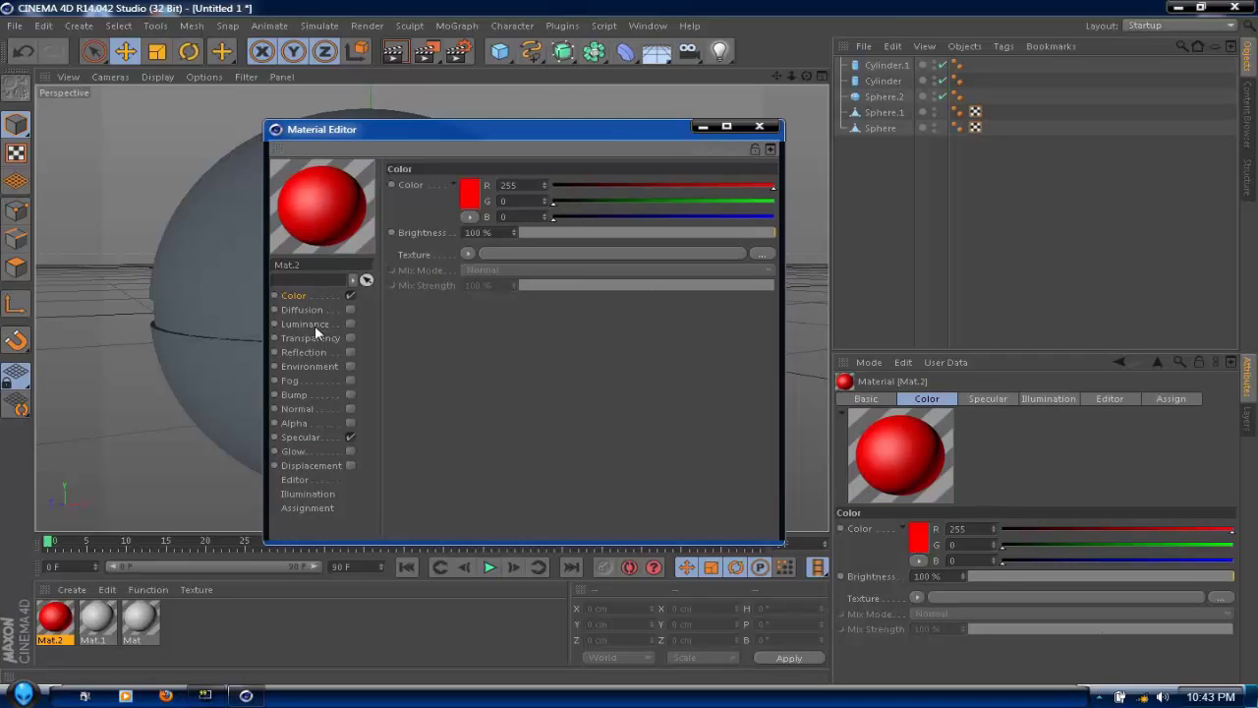
{"action": "left_click", "coordinate": [758, 126]}
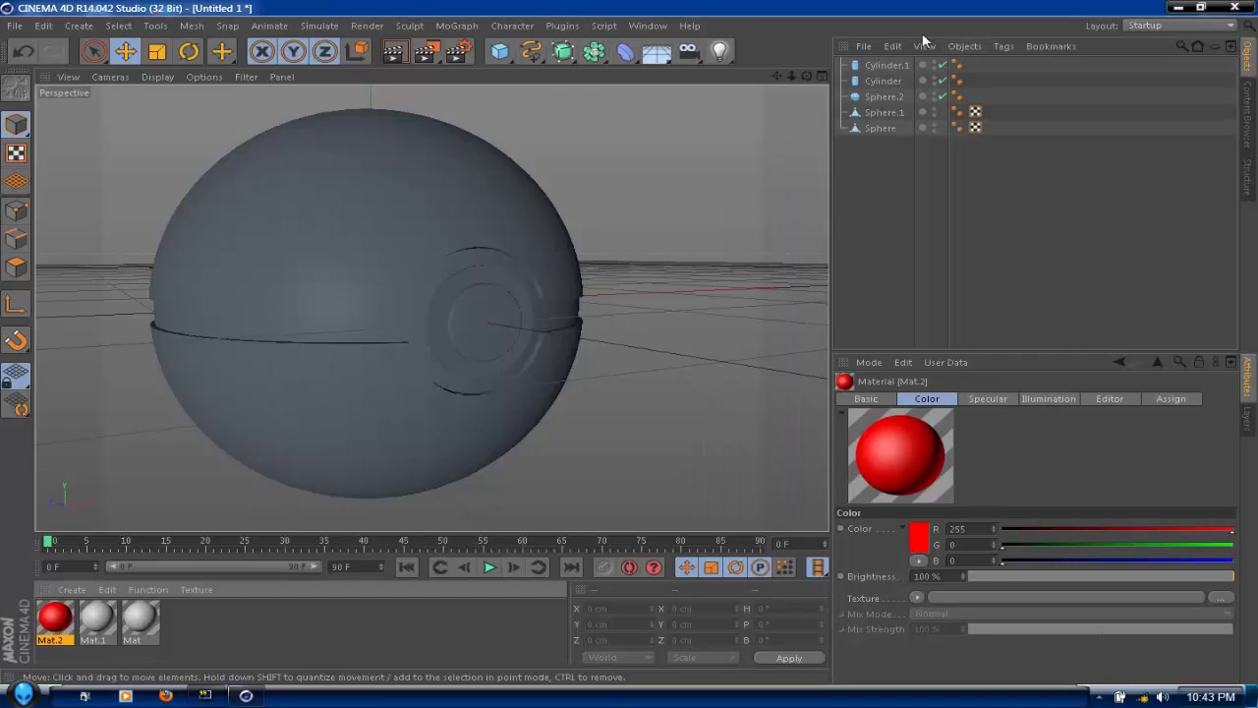
Step: Rename the upper dome of the ball as "top"
{"action": "left_click", "coordinate": [882, 128]}
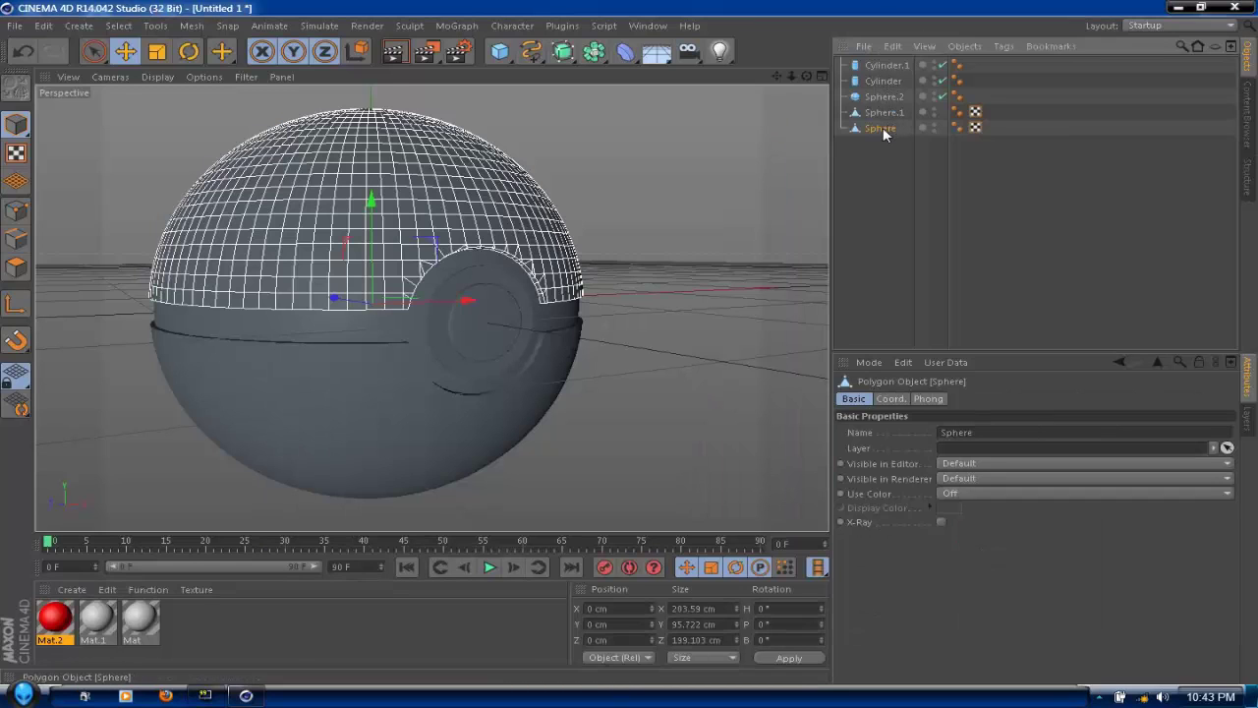
{"action": "double_click", "coordinate": [881, 127]}
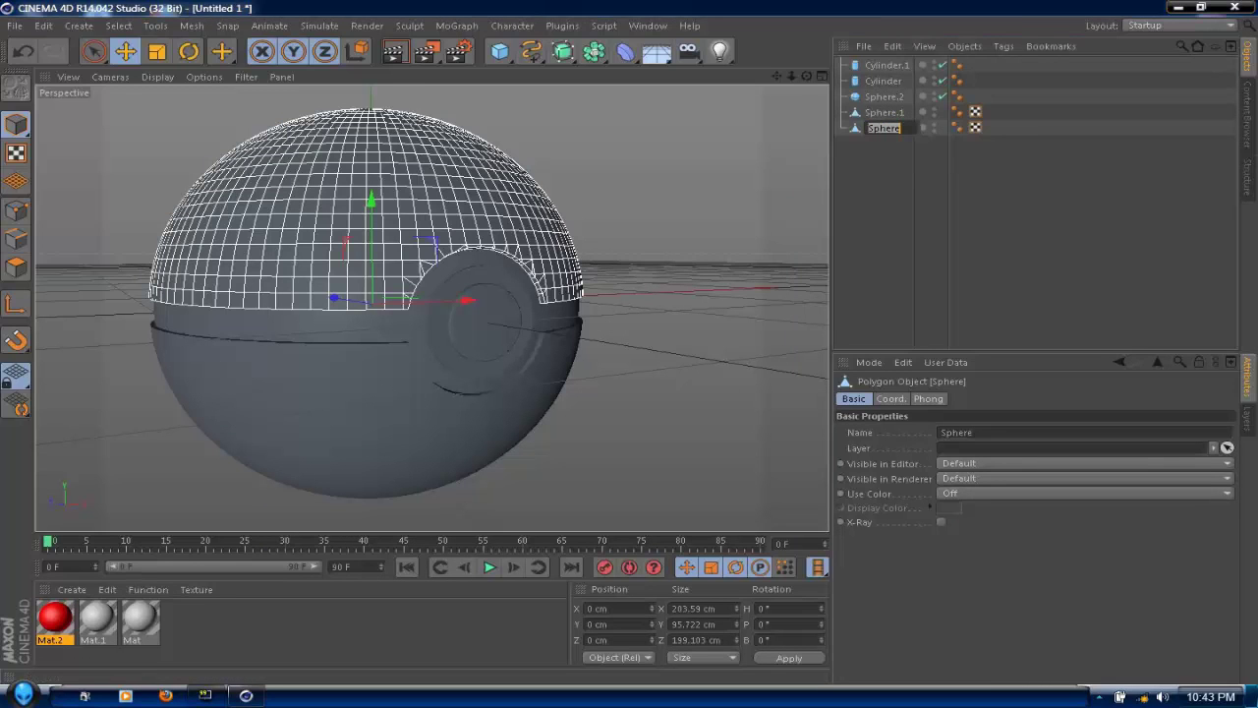
{"action": "type", "text": "top"}
{"action": "key", "text": "Return"}
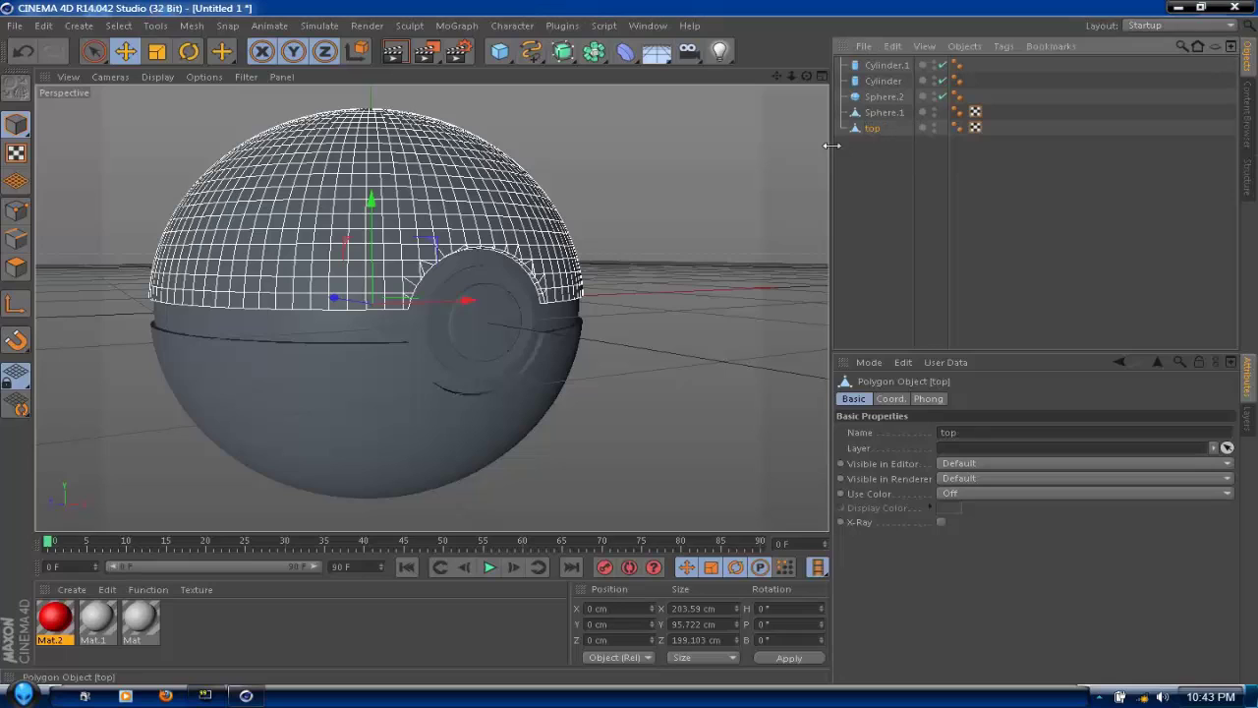
Step: Rename the lower dome of the ball as "bottom"
{"action": "left_click", "coordinate": [884, 112]}
{"action": "double_click", "coordinate": [883, 112]}
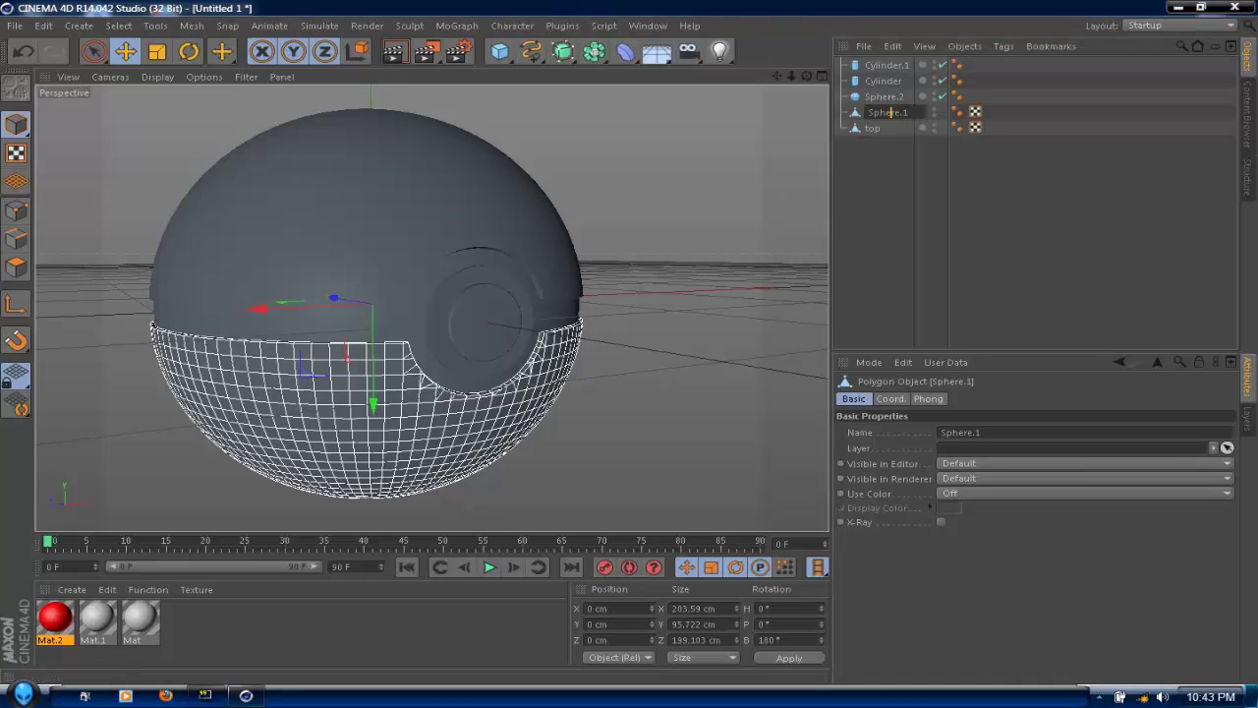
{"action": "left_click_drag", "start_coordinate": [910, 112], "coordinate": [867, 112]}
{"action": "type", "text": "B"}
{"action": "key", "text": "Return"}
Step: Rename the inner sphere between the two domes as "inside"
{"action": "left_click", "coordinate": [883, 96]}
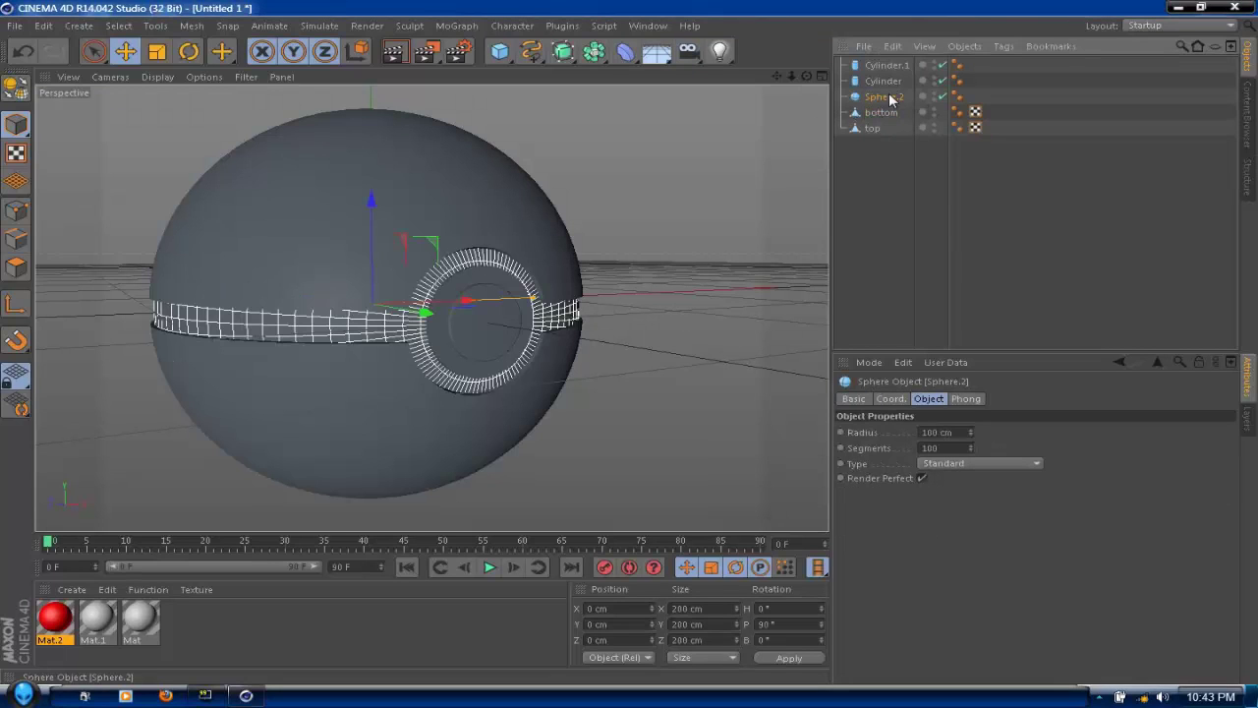
{"action": "double_click", "coordinate": [883, 97]}
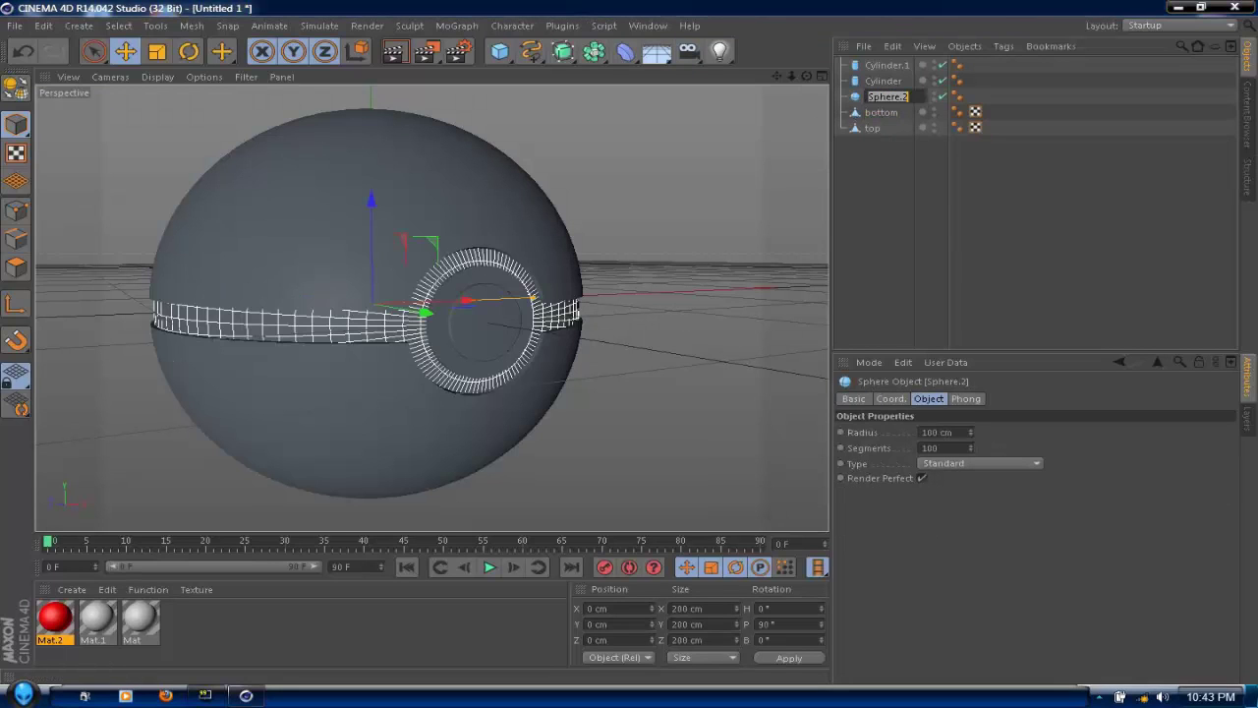
{"action": "type", "text": "inside"}
{"action": "key", "text": "Return"}
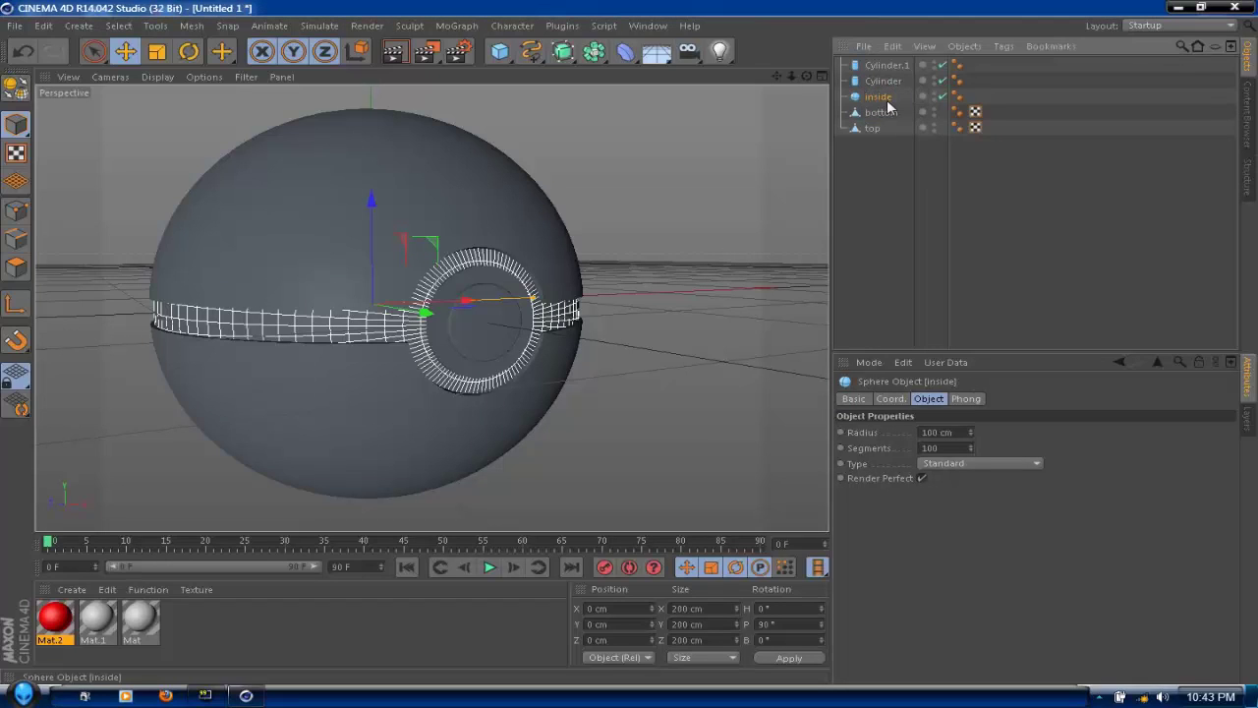
Step: Rename the smaller, filleted cylinder at the front as "button"
{"action": "left_click", "coordinate": [889, 83]}
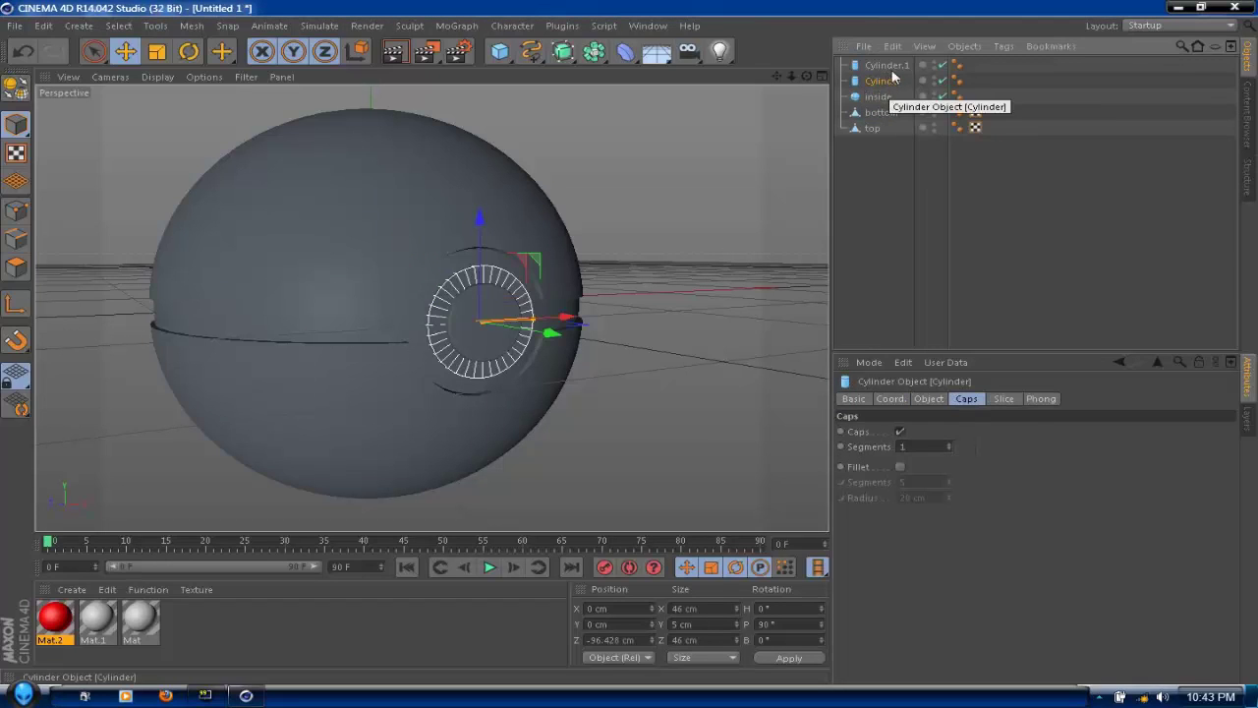
{"action": "left_click", "coordinate": [894, 66]}
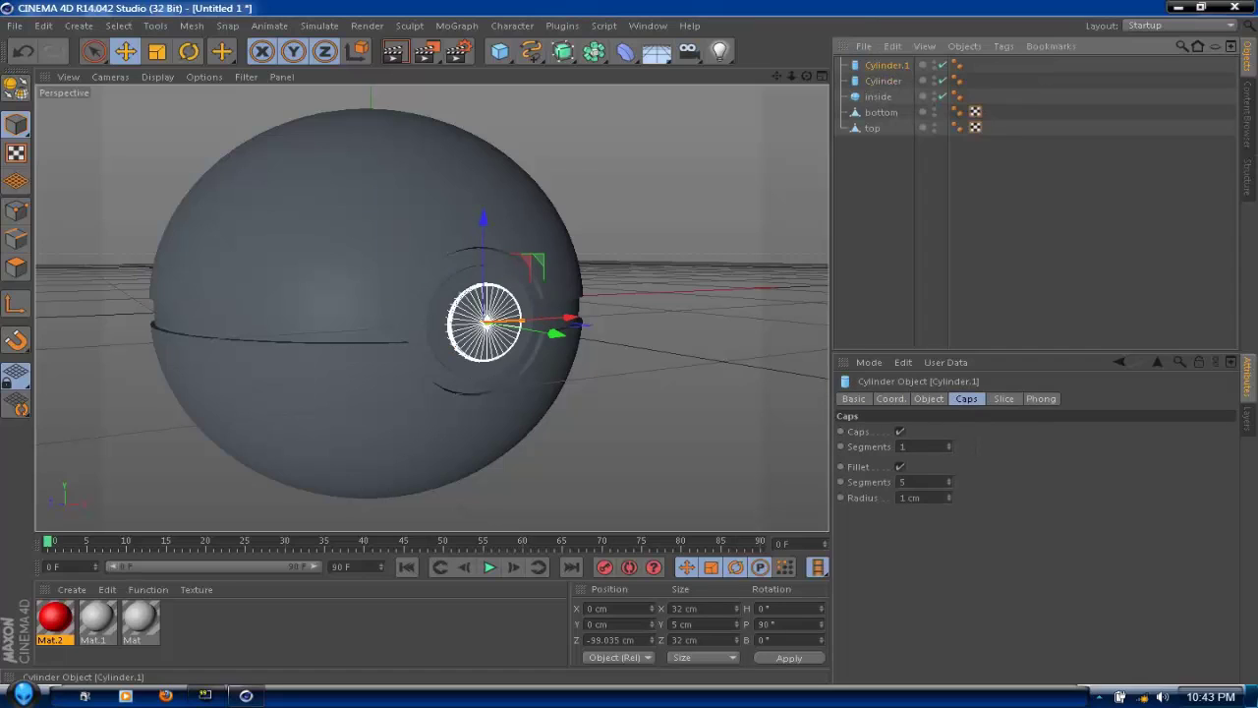
{"action": "double_click", "coordinate": [887, 64]}
{"action": "type", "text": "button"}
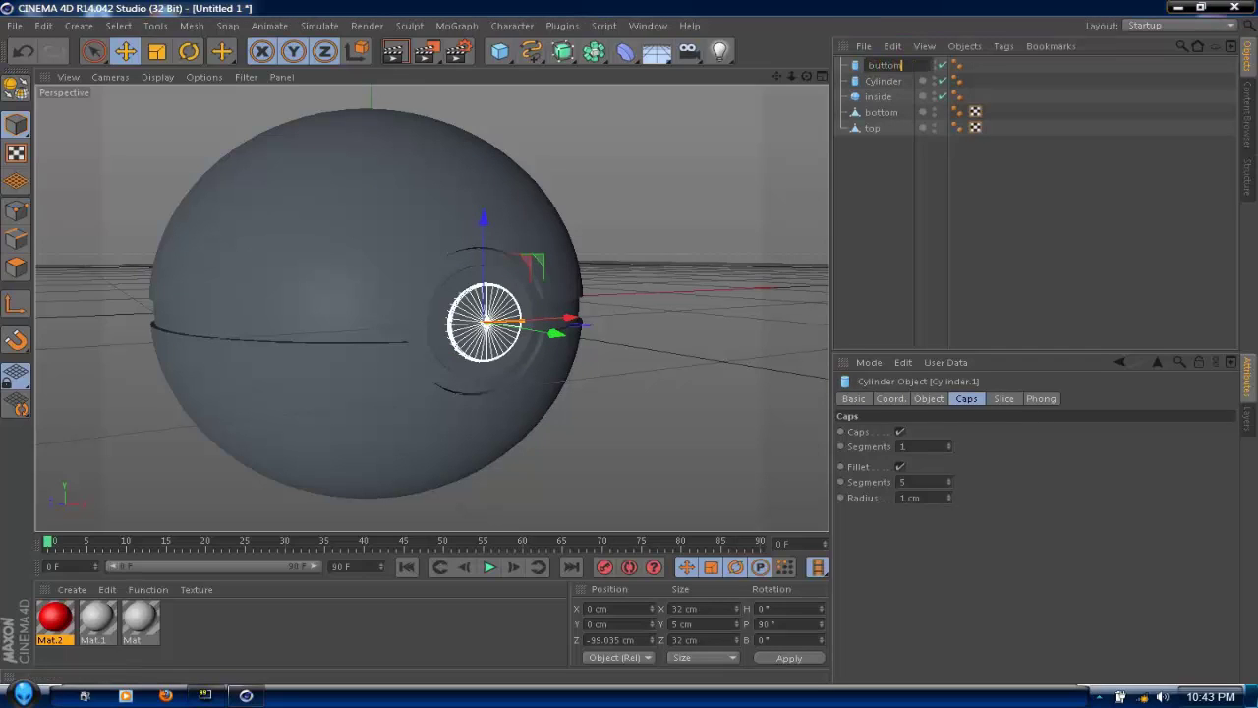
{"action": "key", "text": "Return"}
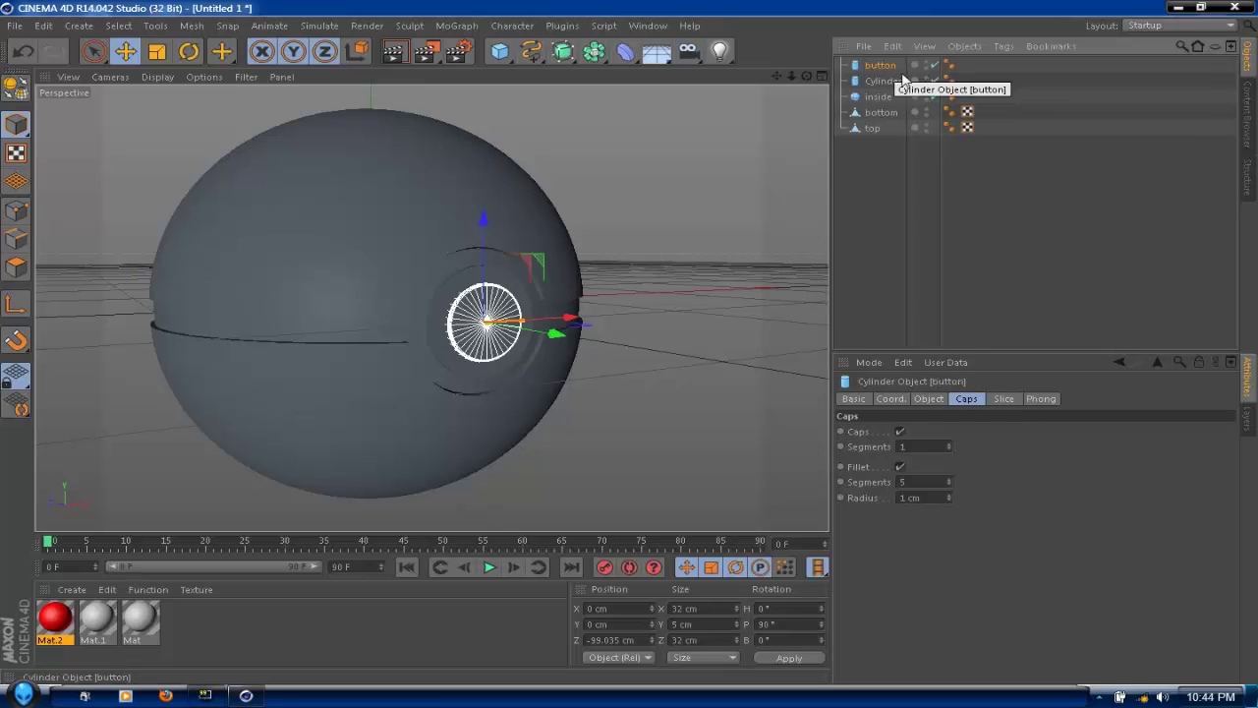
Step: Rename the larger cylinder behind the button as "button holder"
{"action": "double_click", "coordinate": [881, 81]}
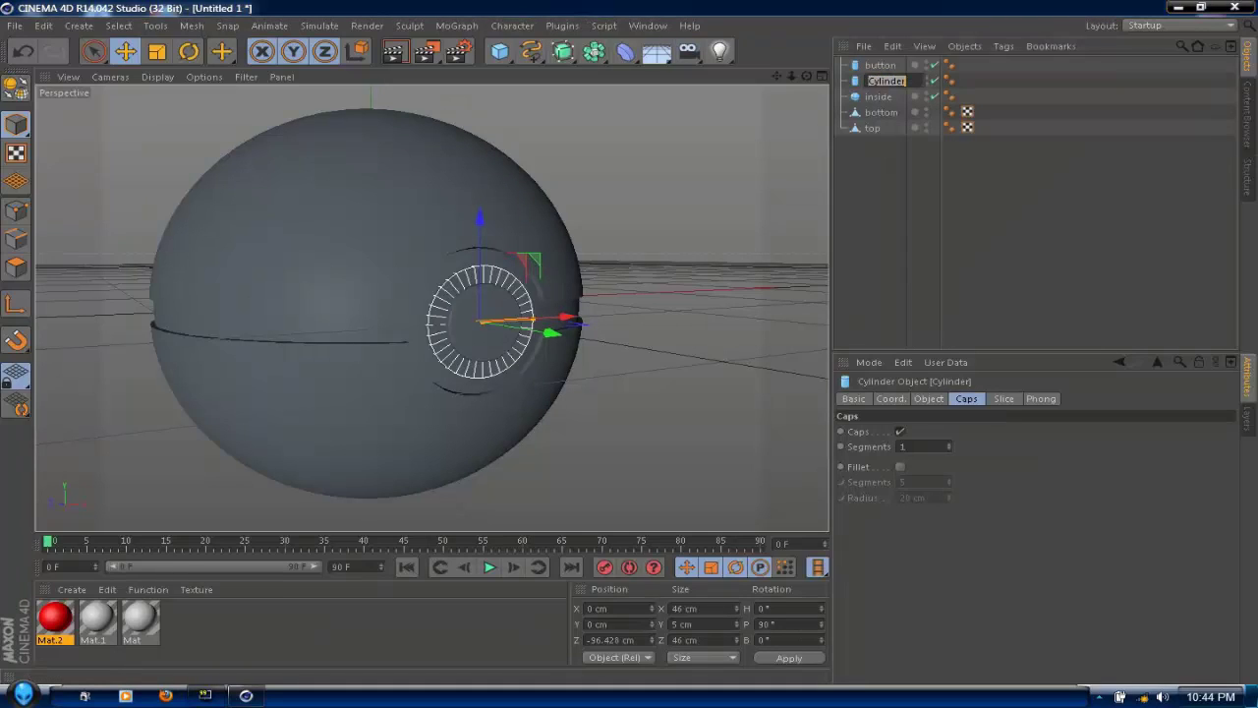
{"action": "type", "text": "b"}
{"action": "type", "text": "utton holder"}
{"action": "key", "text": "Return"}
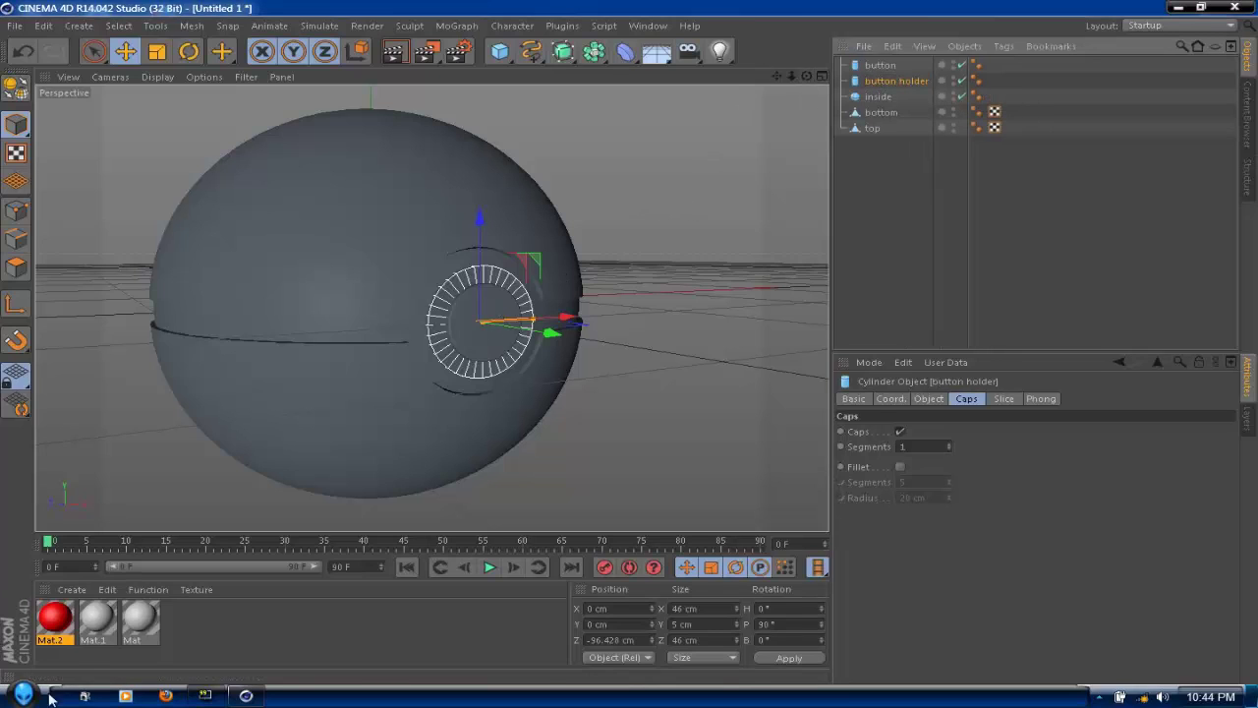
Step: Enable reflection on the red material and set its reflection brightness to 10%
{"action": "double_click", "coordinate": [64, 619]}
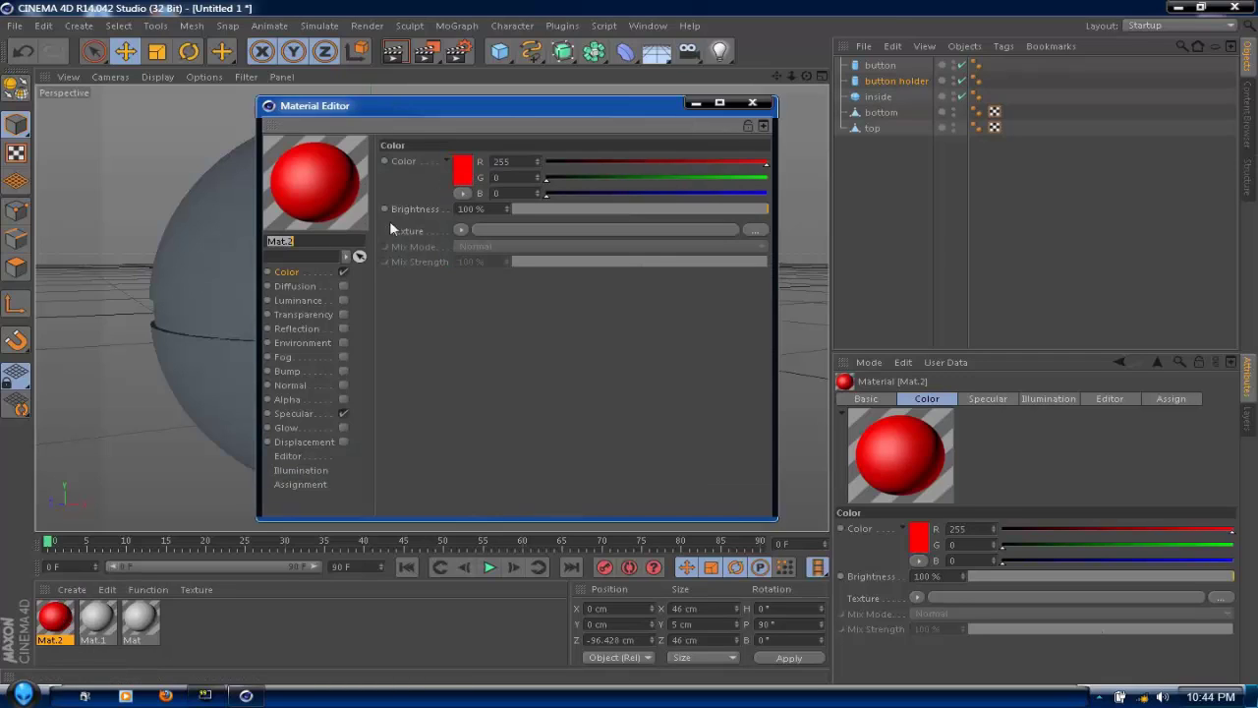
{"action": "left_click", "coordinate": [316, 328]}
{"action": "left_click", "coordinate": [343, 327]}
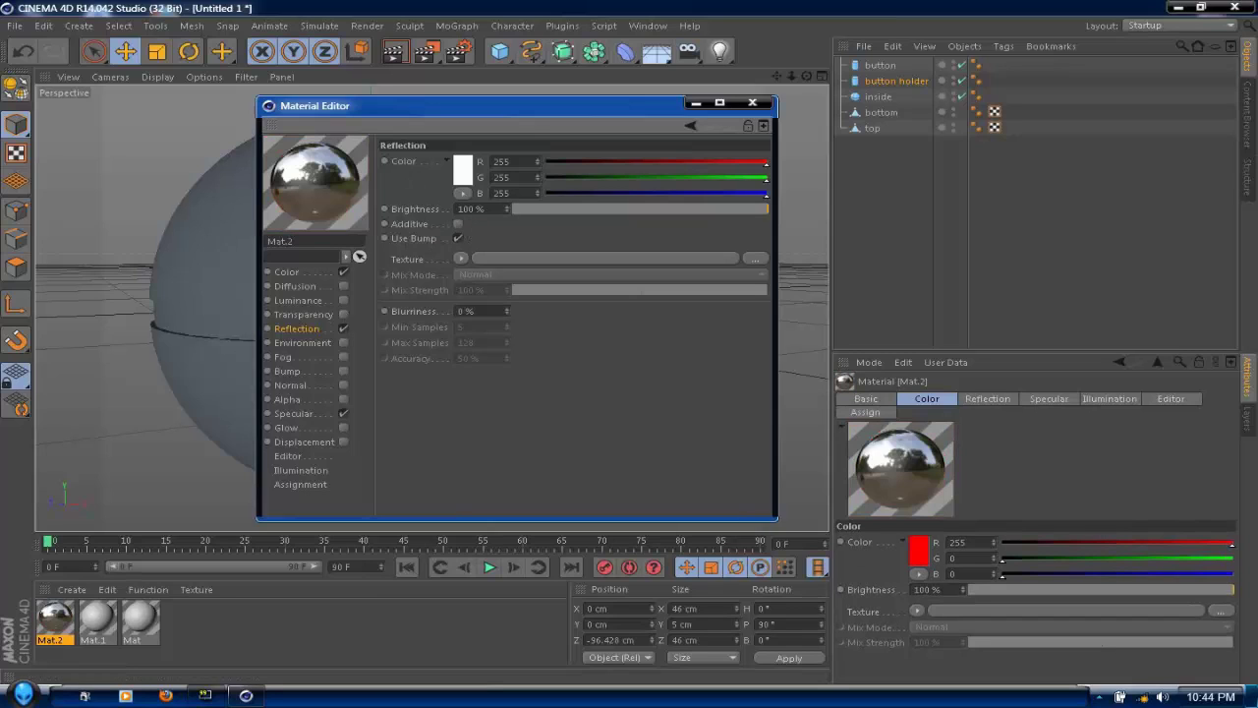
{"action": "left_click_drag", "start_coordinate": [486, 209], "coordinate": [336, 224]}
{"action": "type", "text": "10"}
{"action": "key", "text": "Return"}
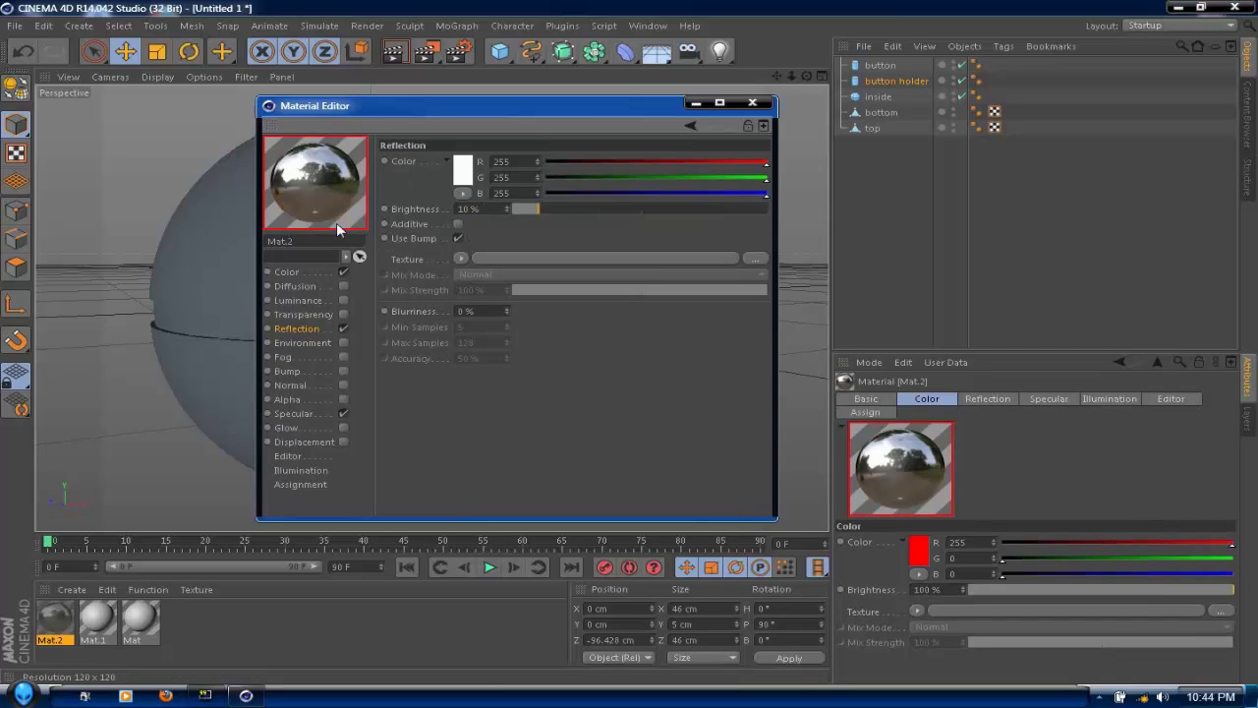
Step: Add a Fresnel texture to the red material's reflection with a mix strength of 20%
{"action": "left_click", "coordinate": [461, 260]}
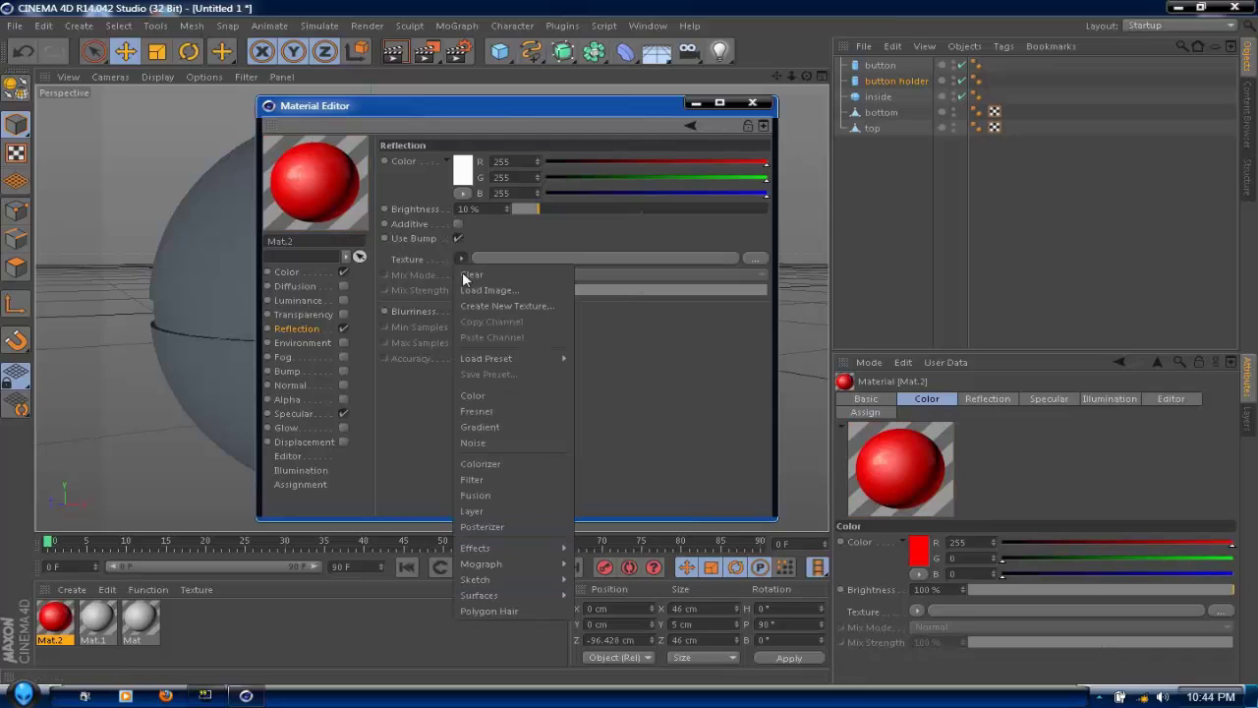
{"action": "left_click", "coordinate": [487, 412]}
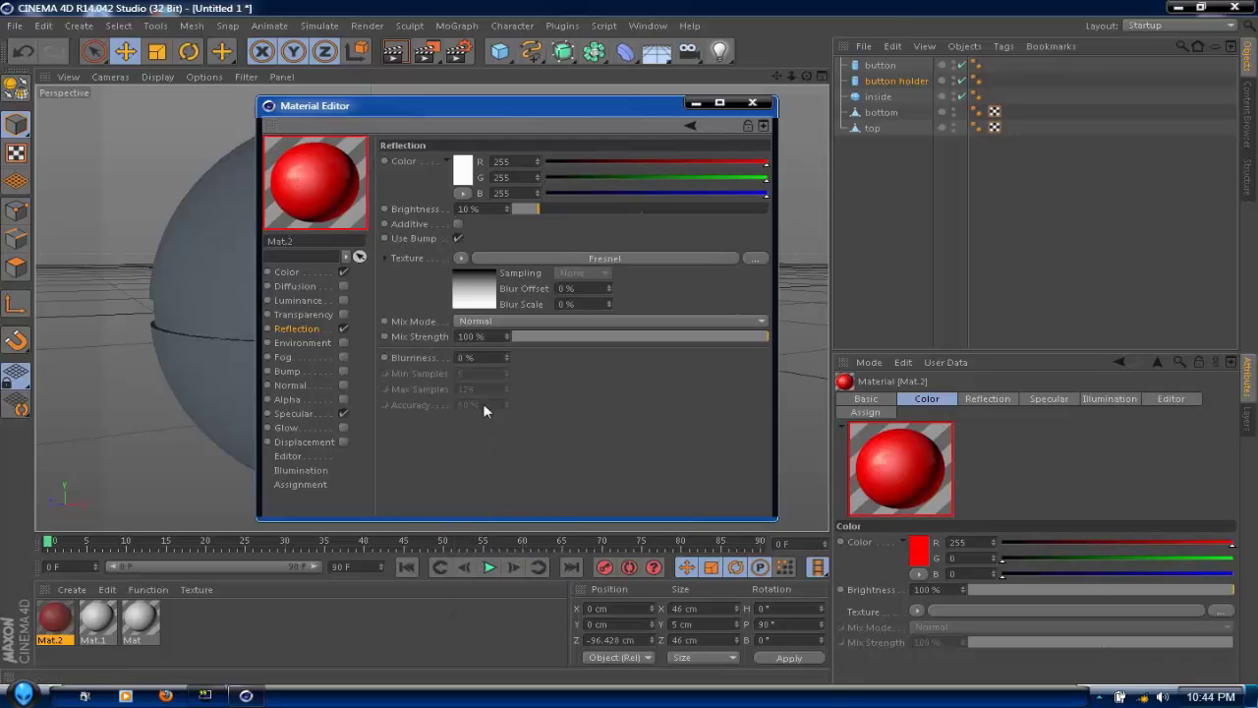
{"action": "left_click_drag", "start_coordinate": [486, 336], "coordinate": [456, 336]}
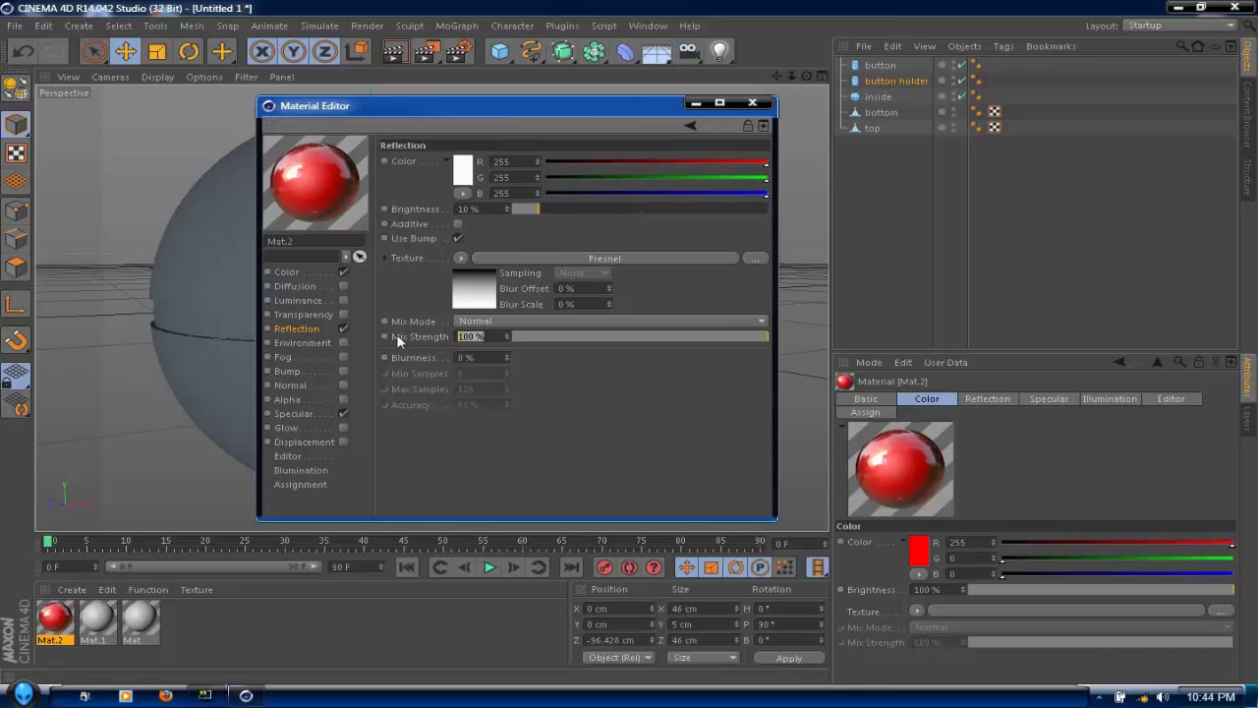
{"action": "type", "text": "30"}
{"action": "key", "text": "Return"}
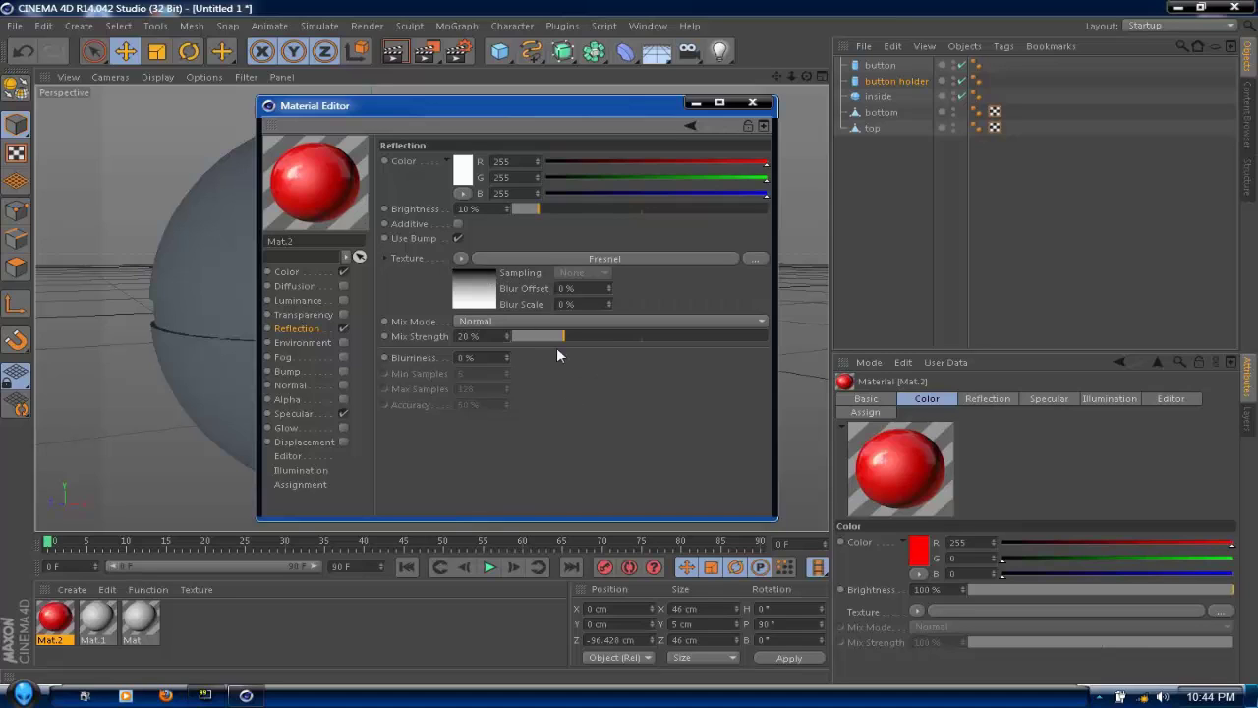
{"action": "left_click", "coordinate": [752, 105]}
{"action": "double_click", "coordinate": [95, 617]}
{"action": "left_click", "coordinate": [462, 171]}
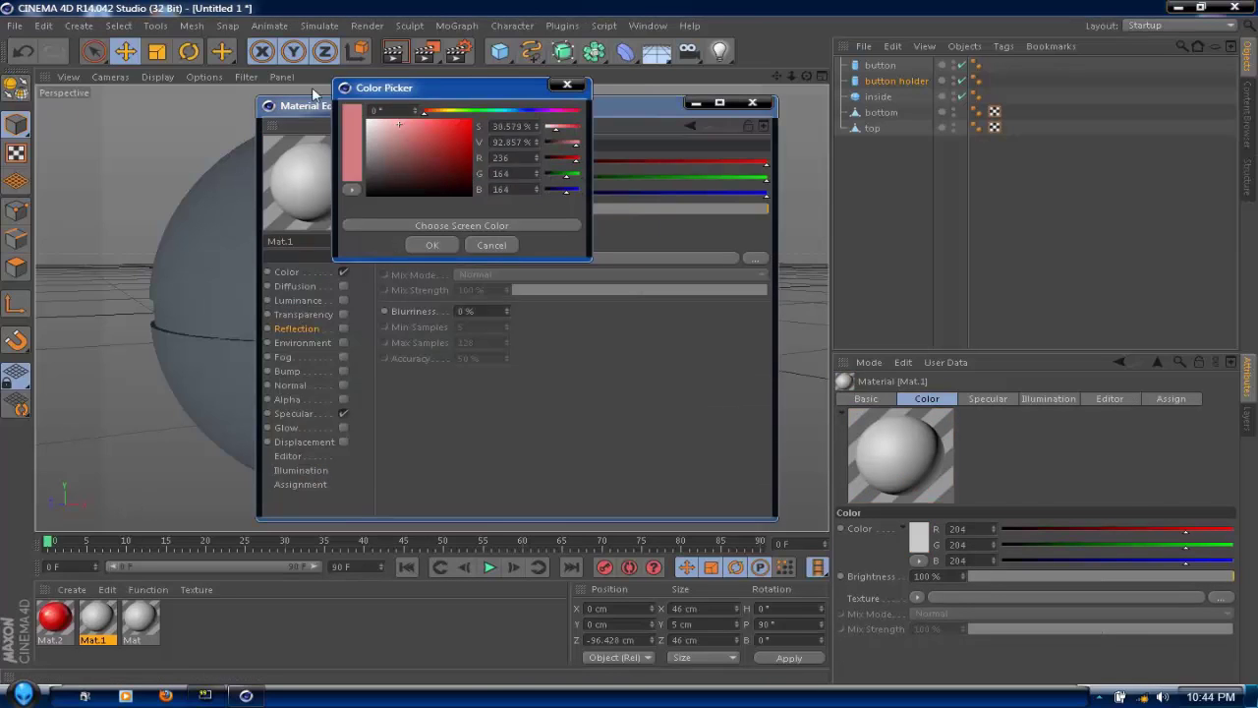
{"action": "left_click", "coordinate": [432, 244]}
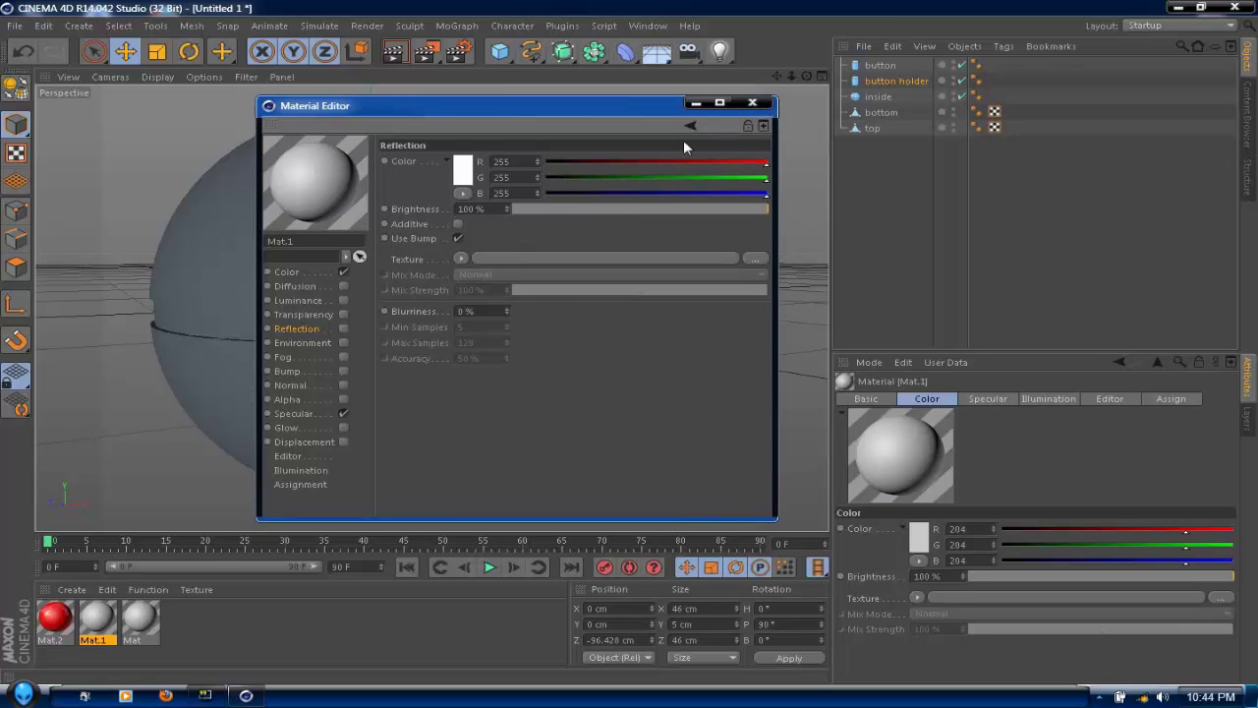
{"action": "left_click", "coordinate": [752, 102]}
Step: Delete the unused grey material Mat.1
{"action": "right_click", "coordinate": [98, 617]}
{"action": "left_click", "coordinate": [158, 627]}
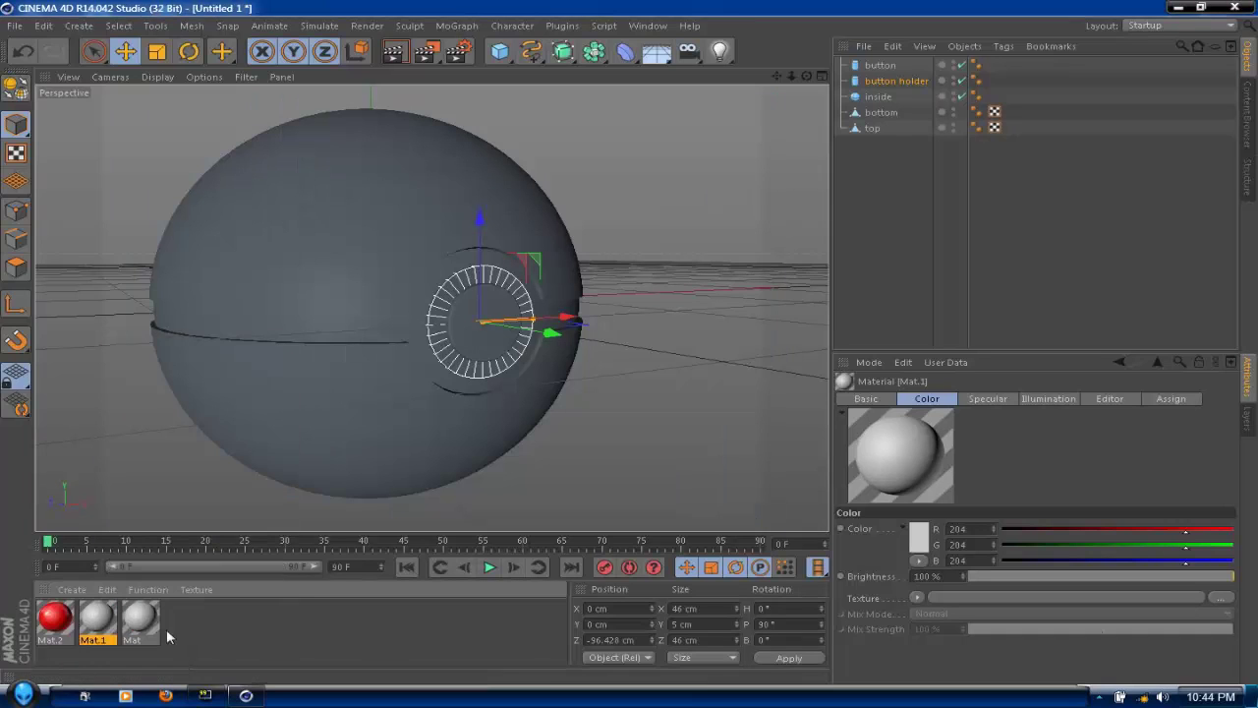
{"action": "key", "text": "Delete"}
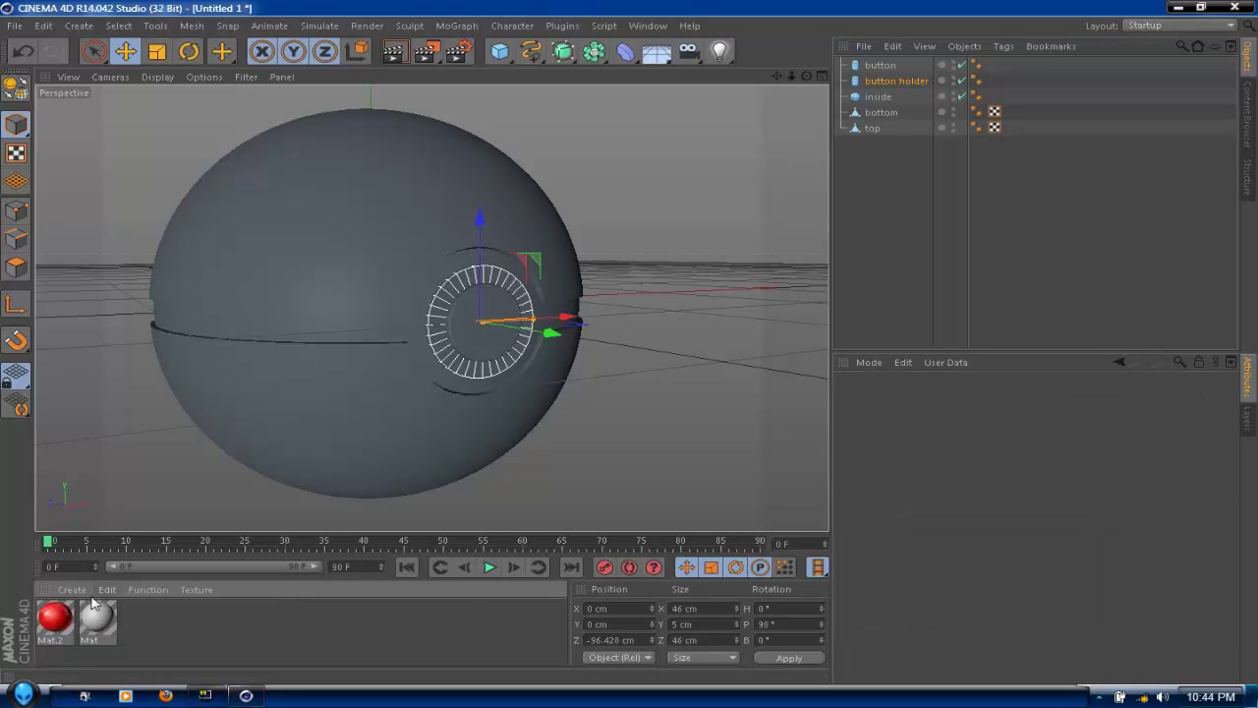
Step: Set the colour of the remaining grey material to pure white, RGB 255, 255, 255
{"action": "double_click", "coordinate": [96, 618]}
{"action": "left_click", "coordinate": [287, 272]}
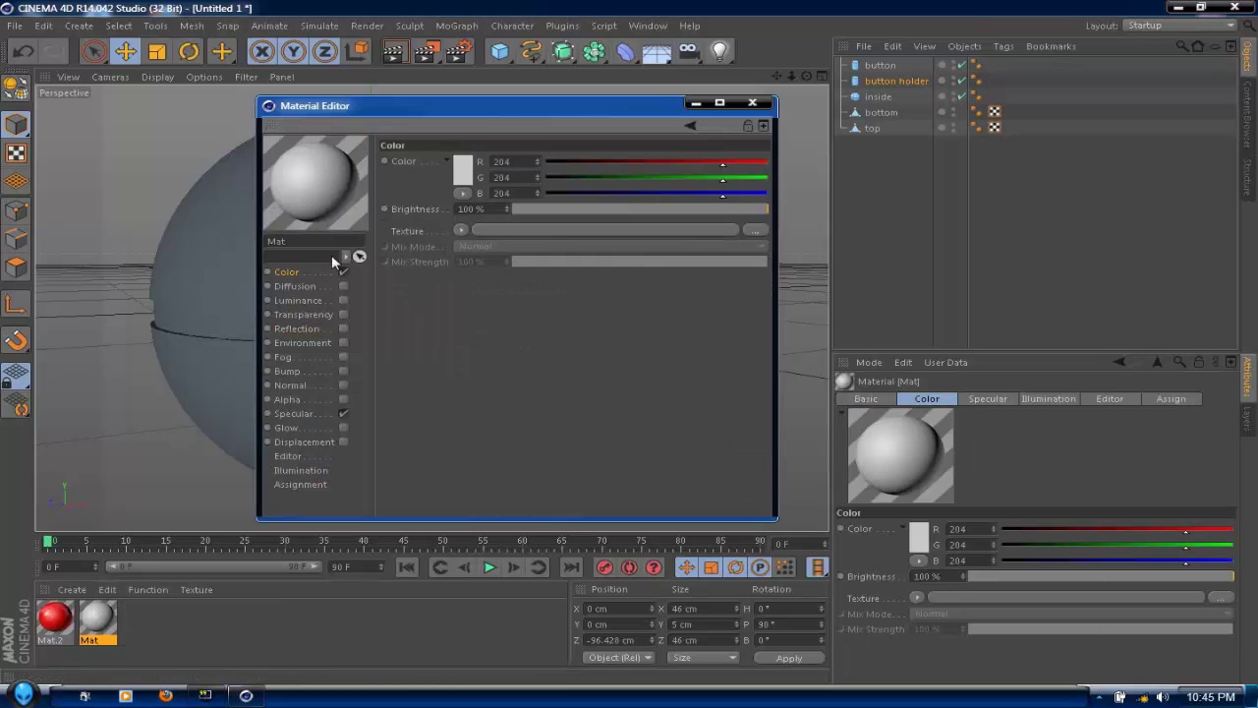
{"action": "left_click", "coordinate": [462, 177]}
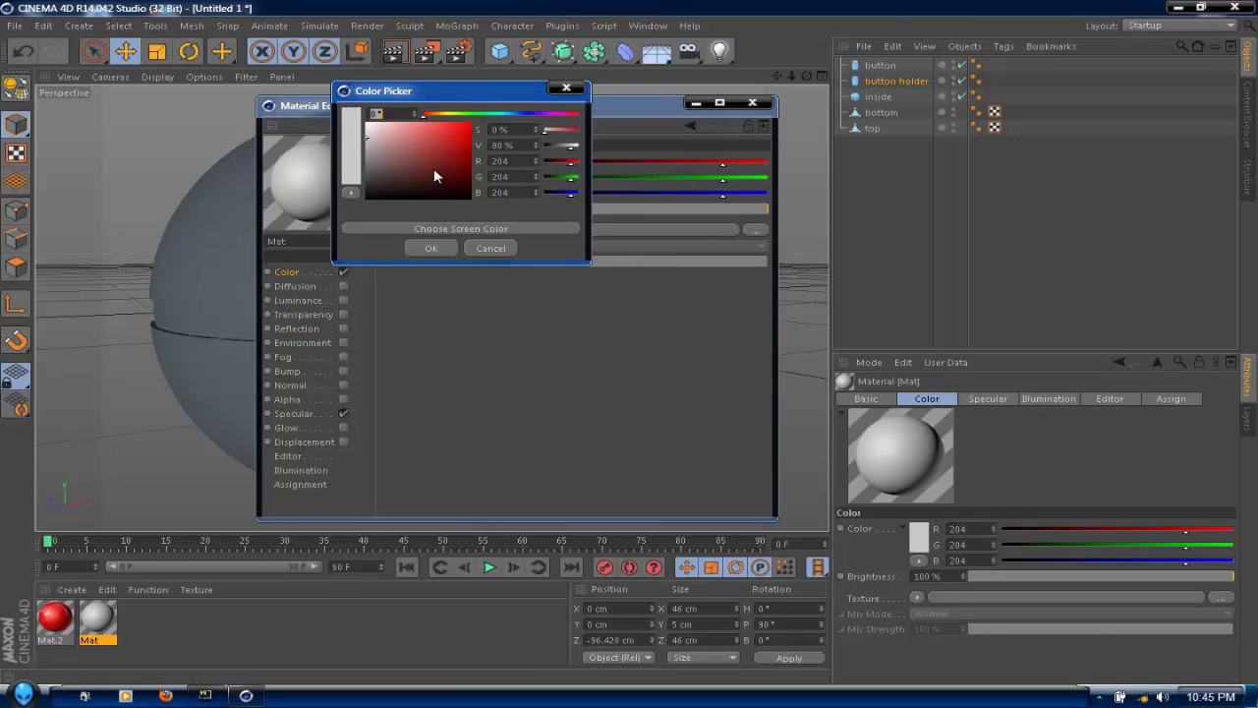
{"action": "left_click", "coordinate": [432, 249]}
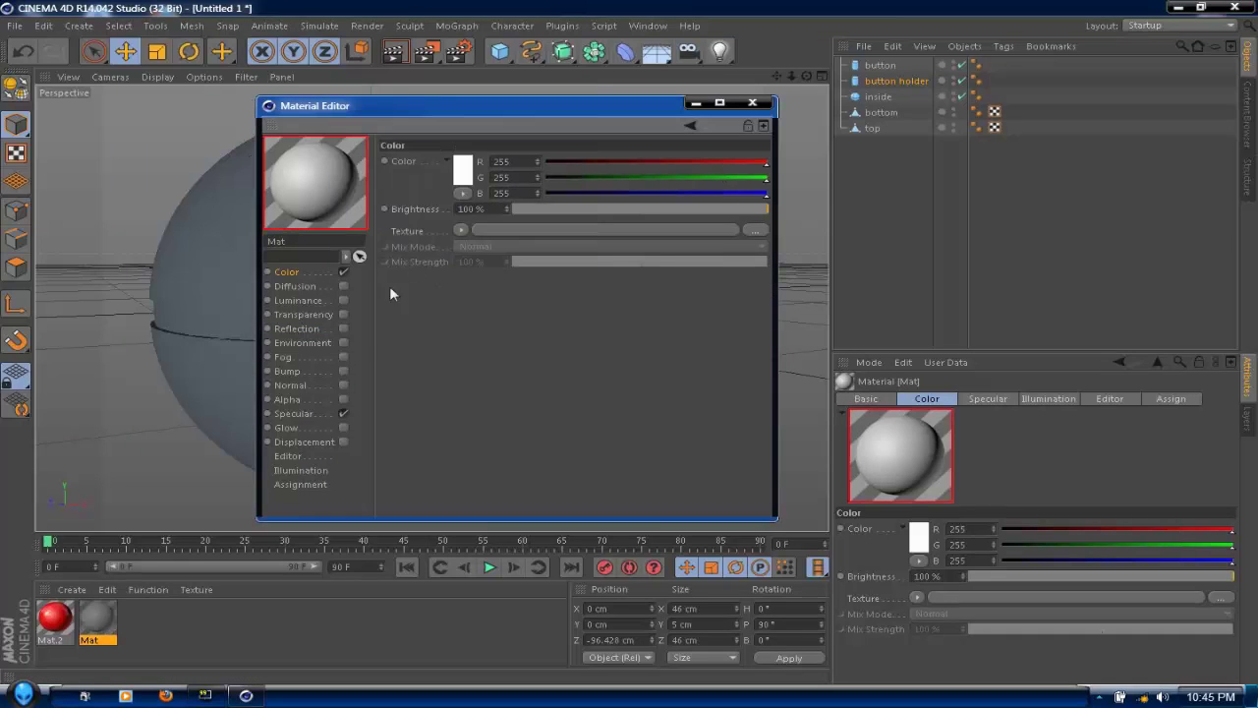
Step: Enable reflection on the white material and set its reflection brightness to 10%
{"action": "left_click", "coordinate": [343, 328]}
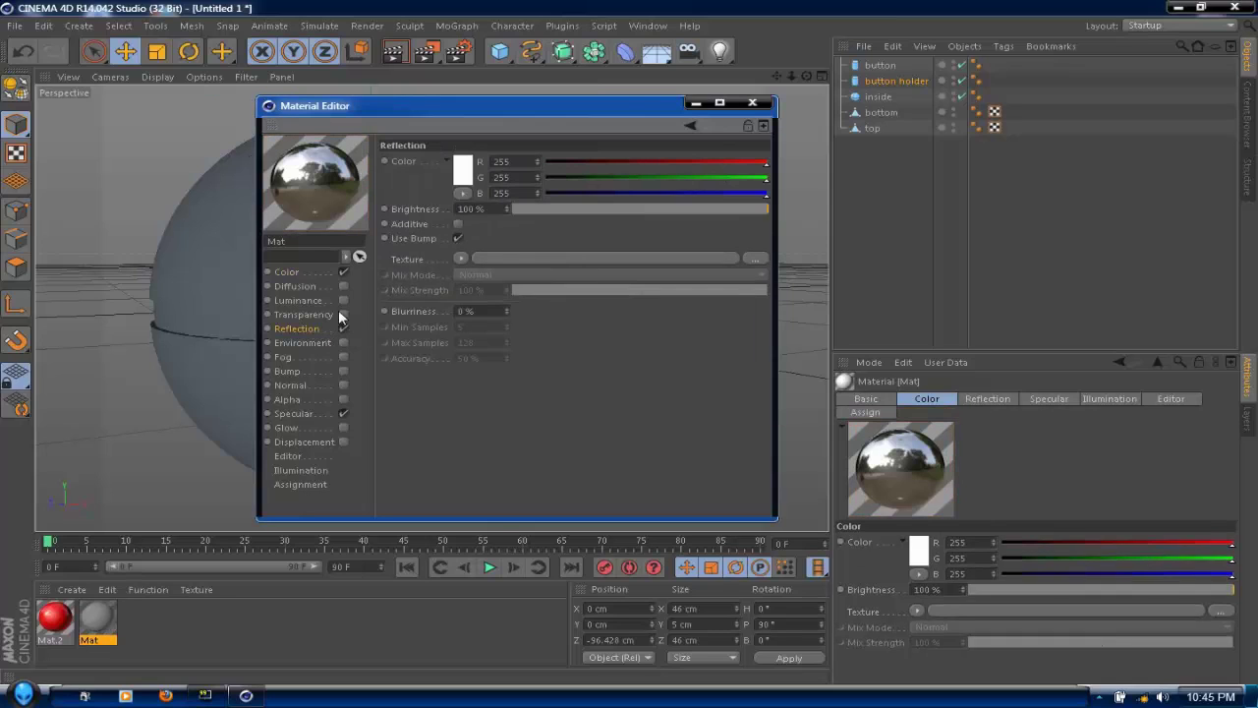
{"action": "left_click_drag", "start_coordinate": [485, 208], "coordinate": [279, 207]}
{"action": "type", "text": "10"}
{"action": "key", "text": "Return"}
Step: Add a Fresnel texture to the white material's reflection with a mix strength of 20%
{"action": "left_click", "coordinate": [461, 258]}
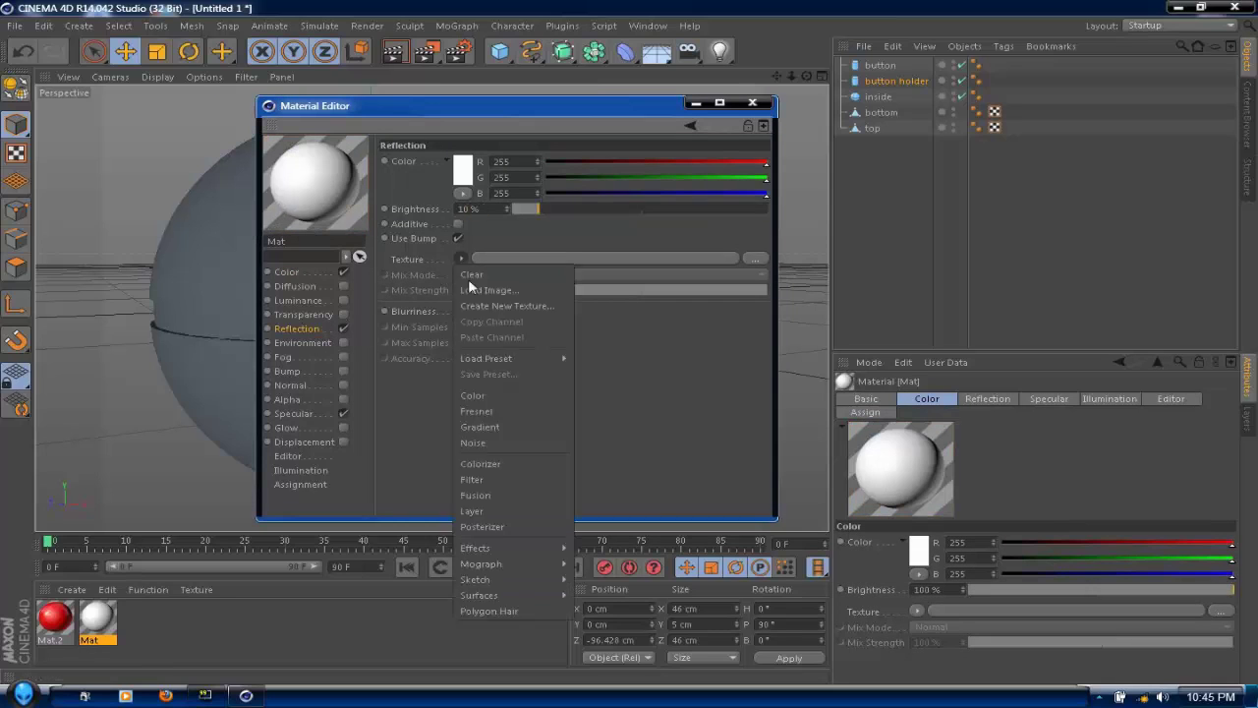
{"action": "left_click", "coordinate": [487, 411]}
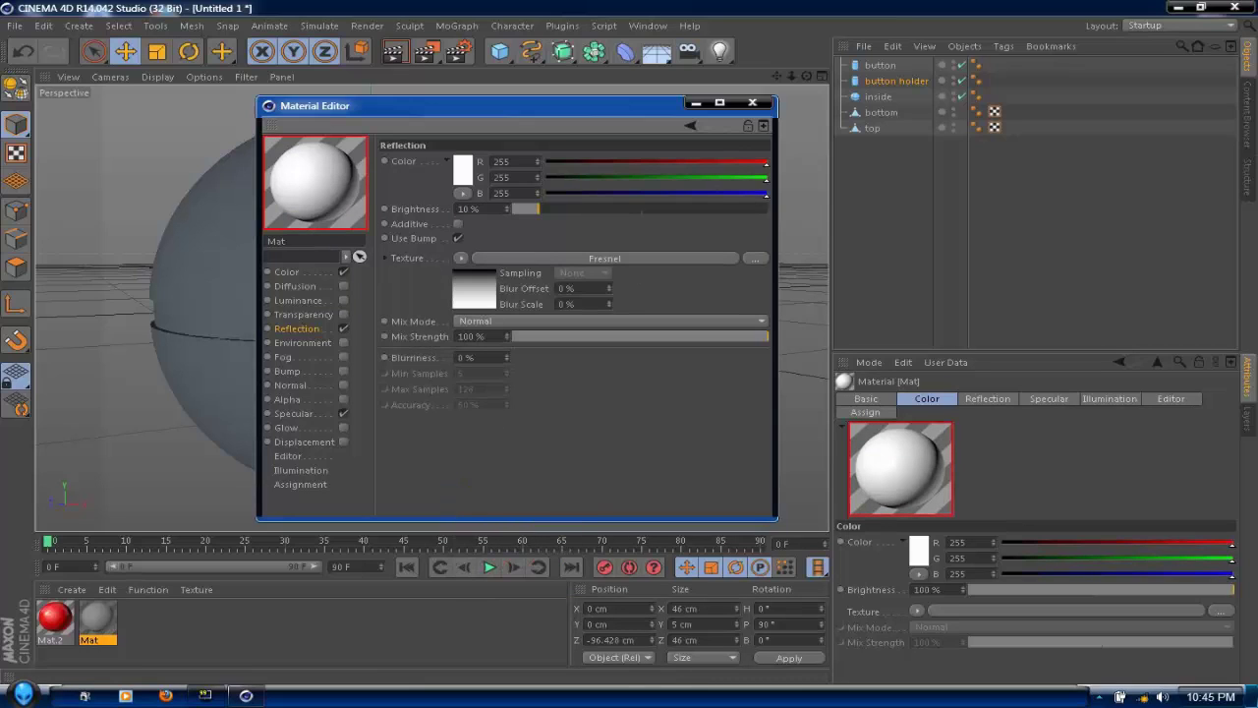
{"action": "type", "text": "20"}
{"action": "key", "text": "Return"}
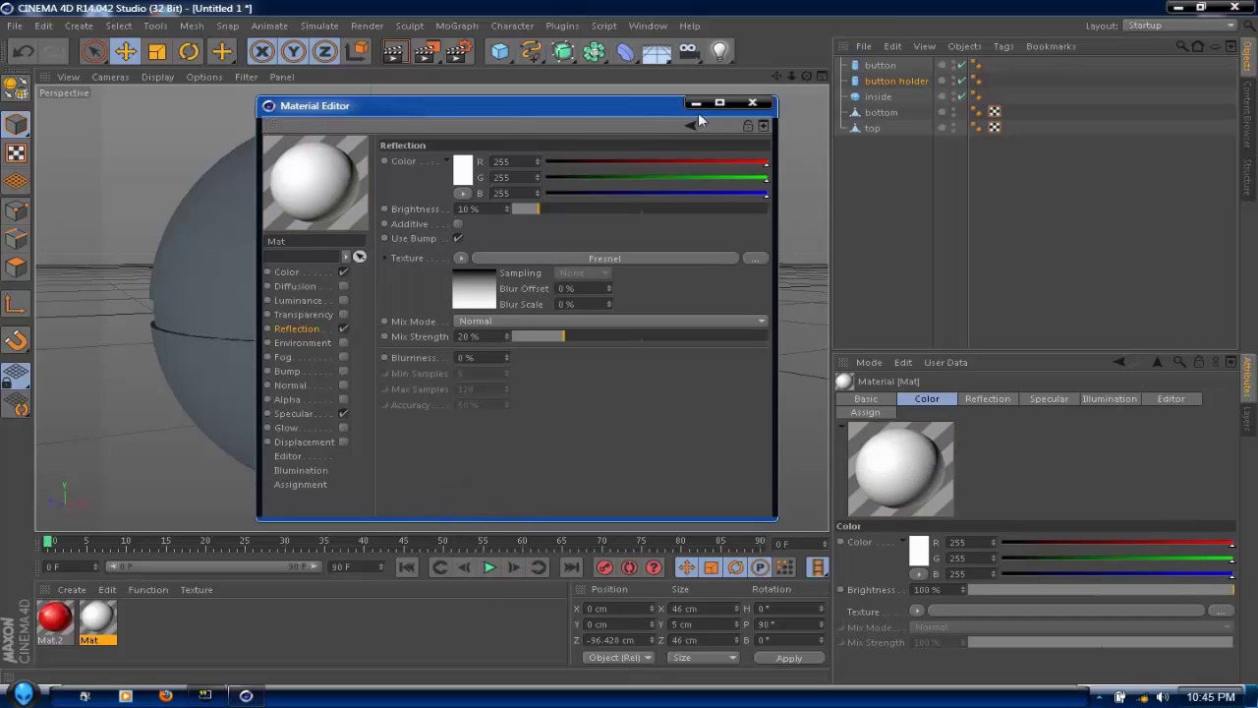
{"action": "left_click", "coordinate": [752, 103]}
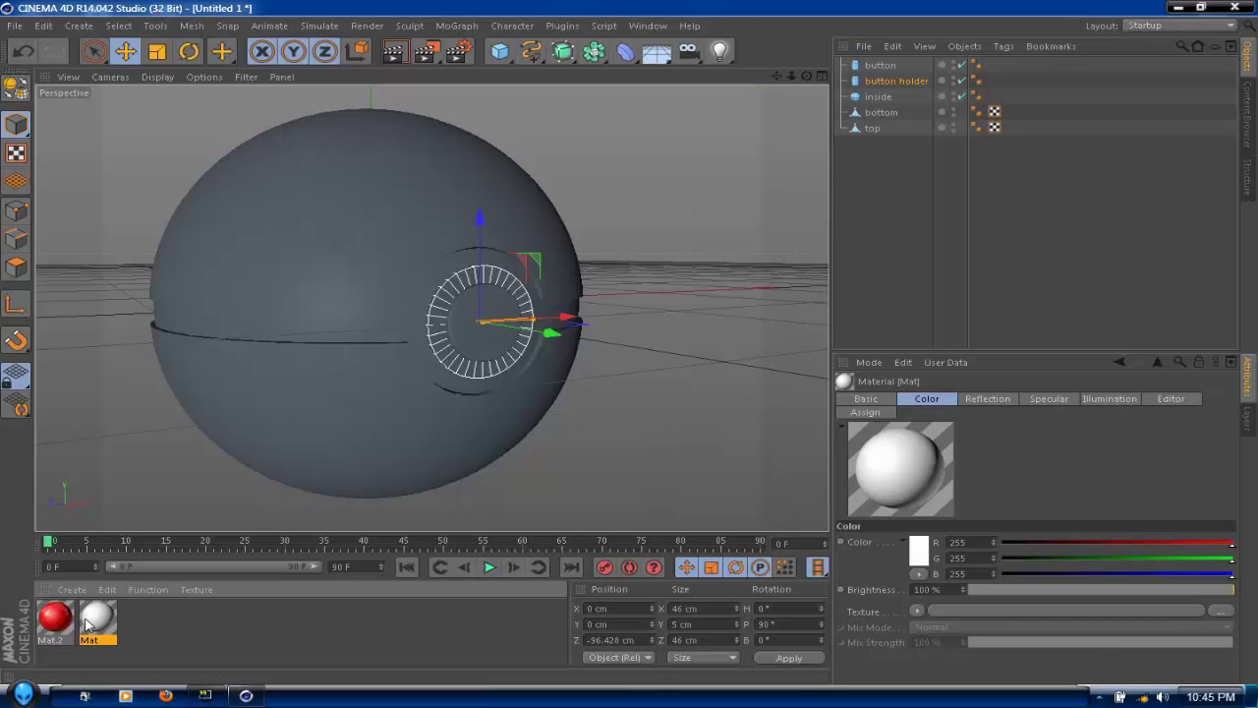
Step: Duplicate the white material and set the copy's colour to near black, RGB 10, 10, 10
{"action": "key", "text": "ctrl+c"}
{"action": "key", "text": "ctrl+v"}
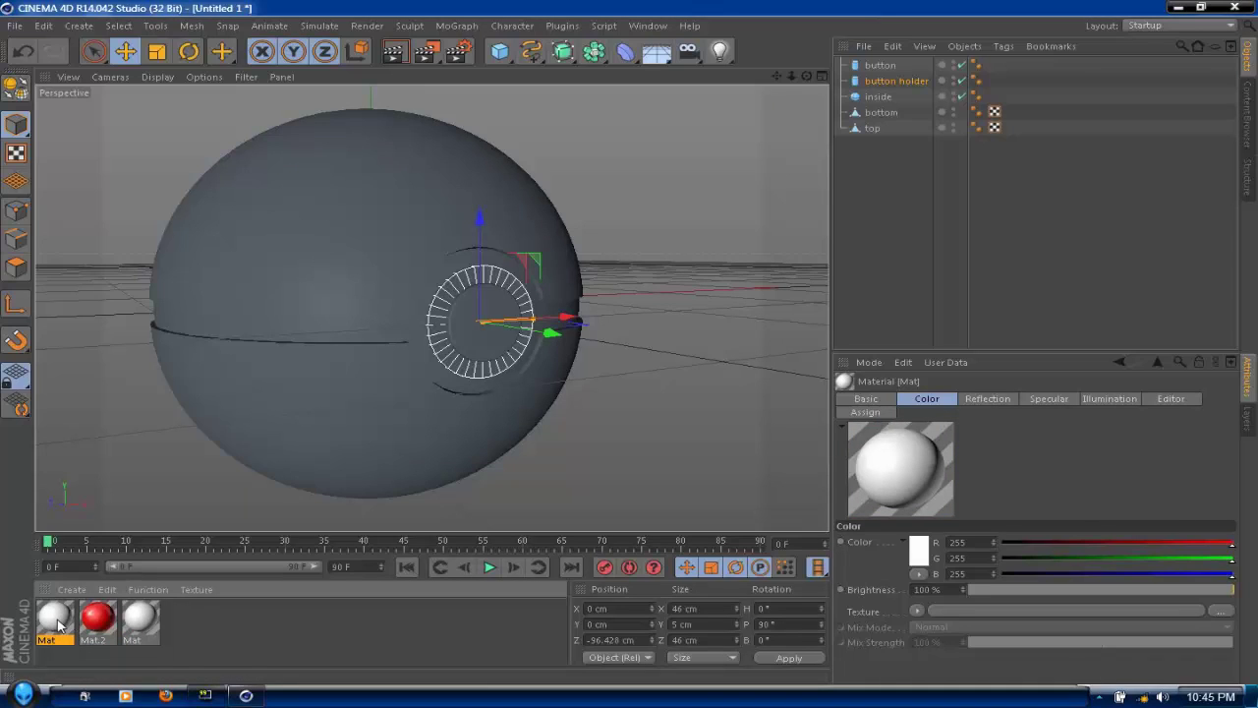
{"action": "double_click", "coordinate": [55, 619]}
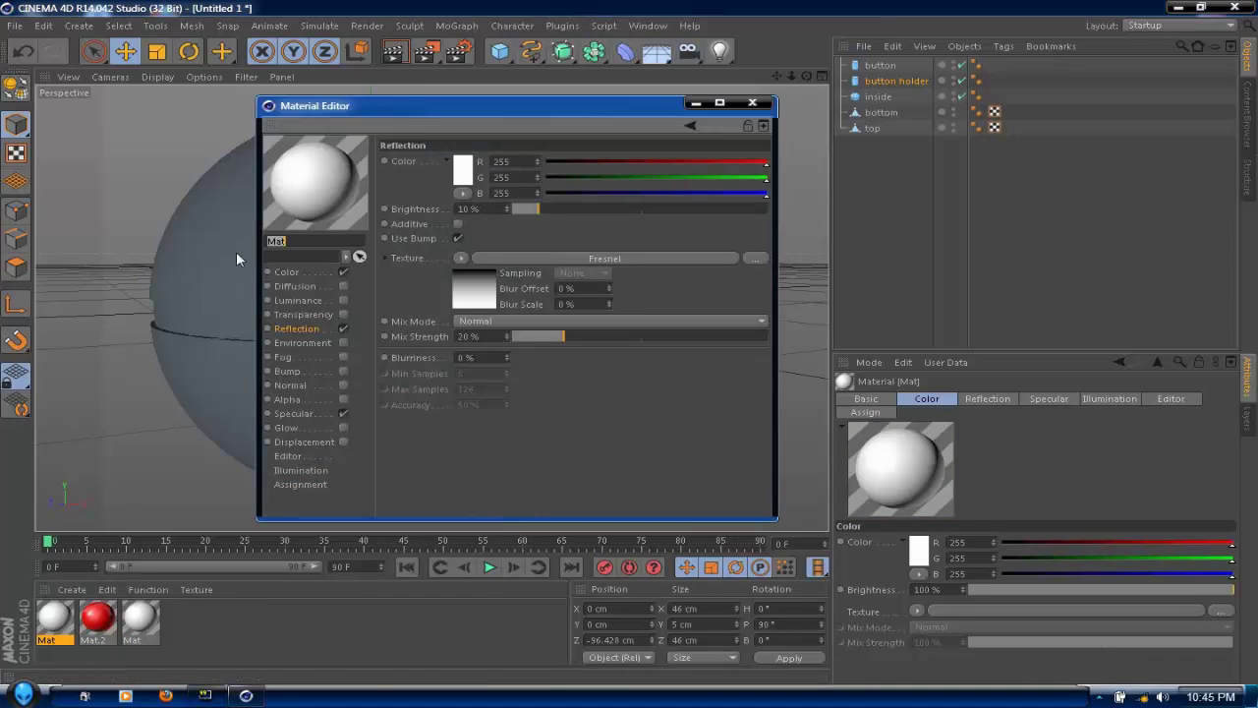
{"action": "left_click", "coordinate": [462, 176]}
{"action": "left_click_drag", "start_coordinate": [436, 180], "coordinate": [382, 218]}
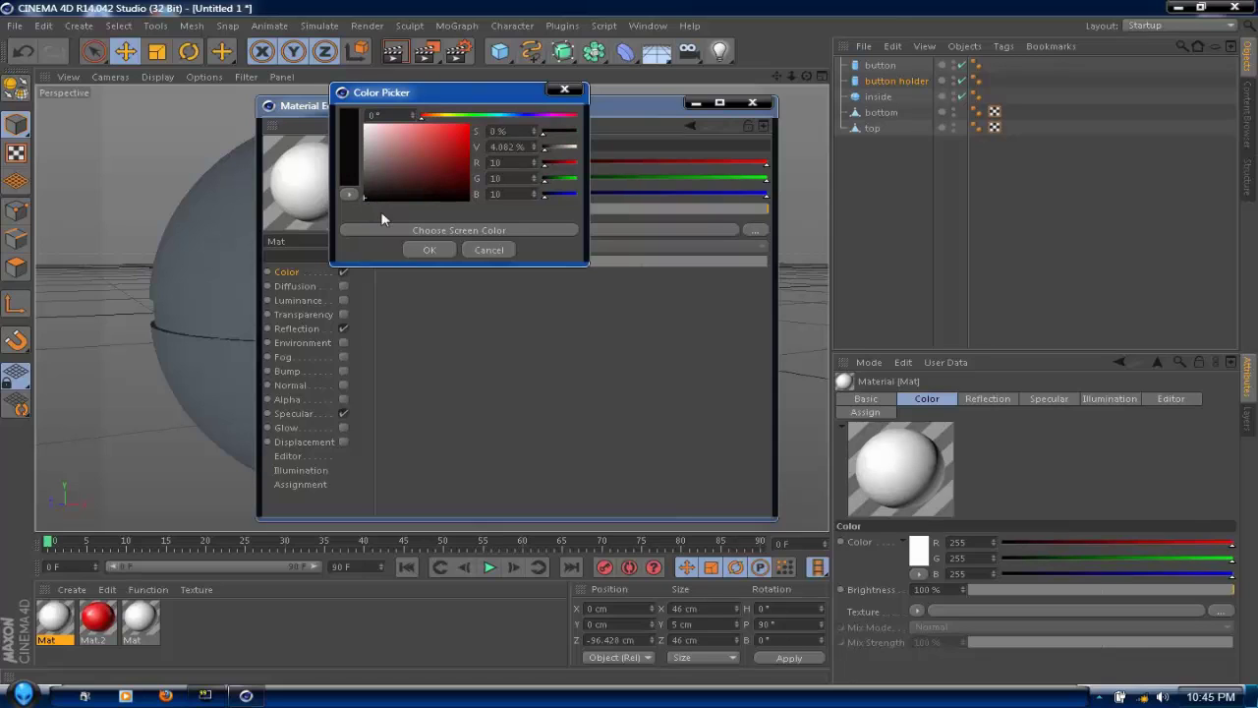
{"action": "left_click", "coordinate": [432, 249]}
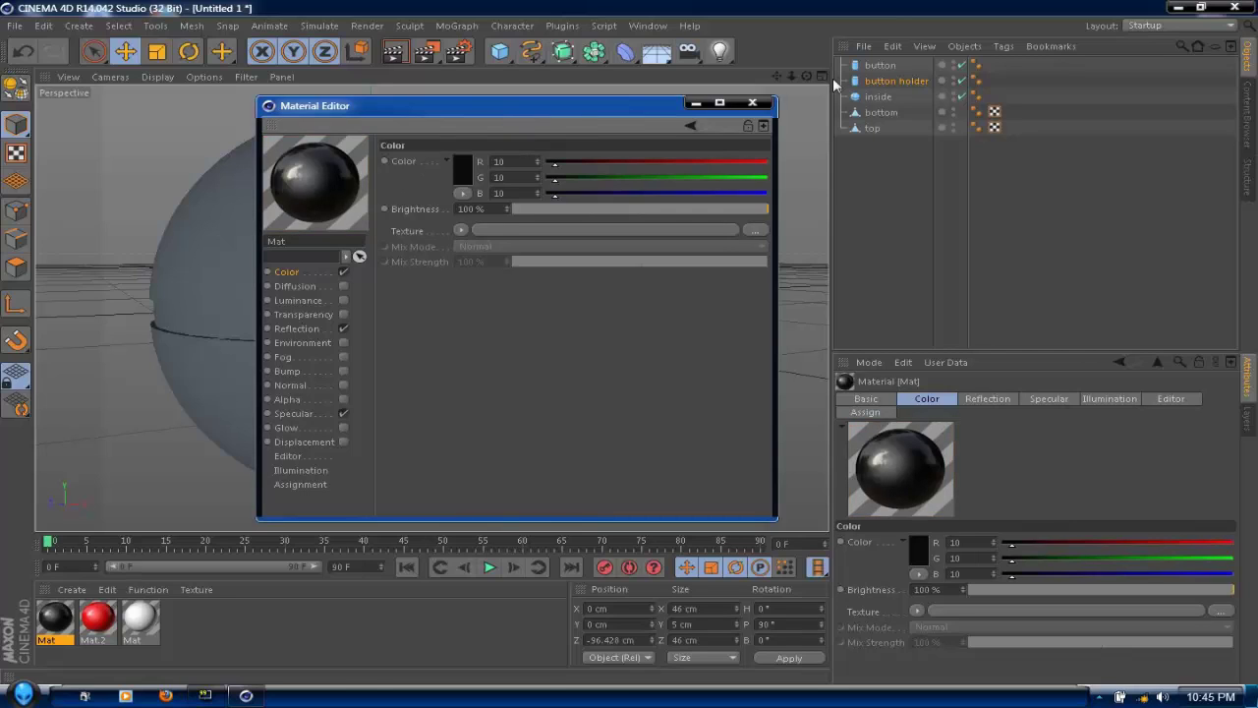
{"action": "left_click", "coordinate": [753, 102]}
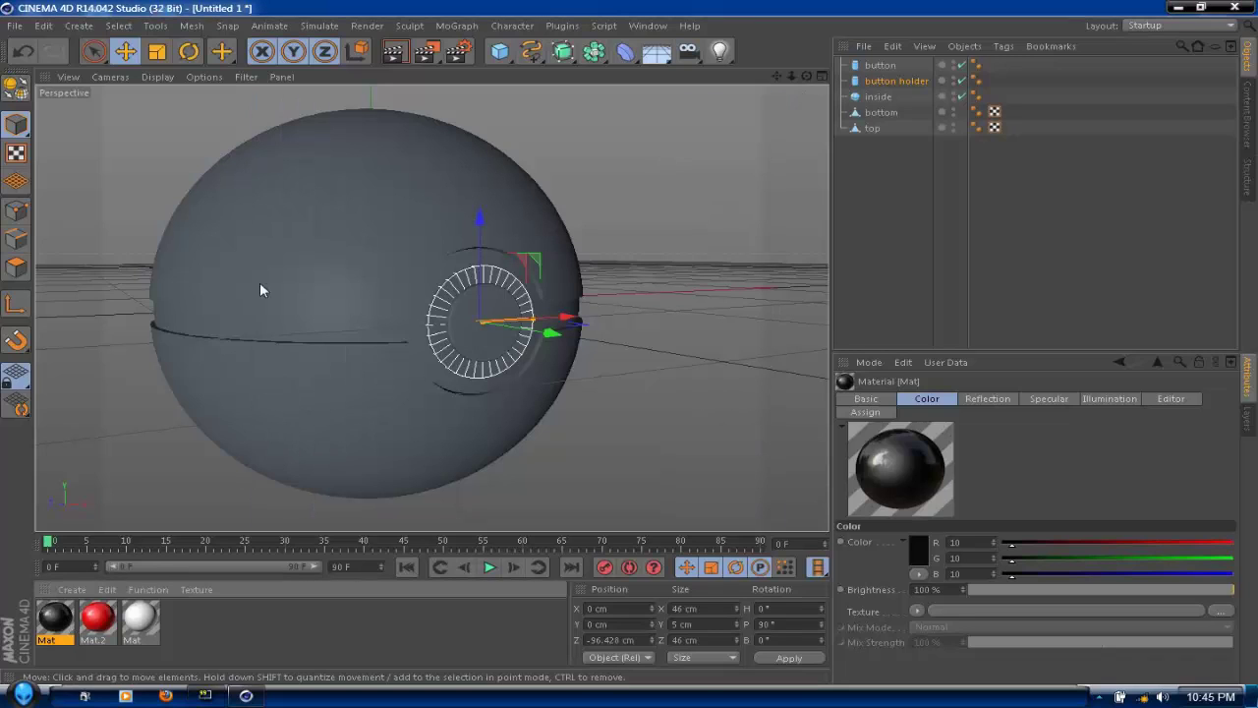
Step: Apply the red material to the top dome and the white material to the bottom dome
{"action": "left_click_drag", "start_coordinate": [94, 621], "coordinate": [270, 257]}
{"action": "left_click_drag", "start_coordinate": [148, 629], "coordinate": [285, 443]}
{"action": "left_click_drag", "start_coordinate": [57, 601], "coordinate": [283, 330]}
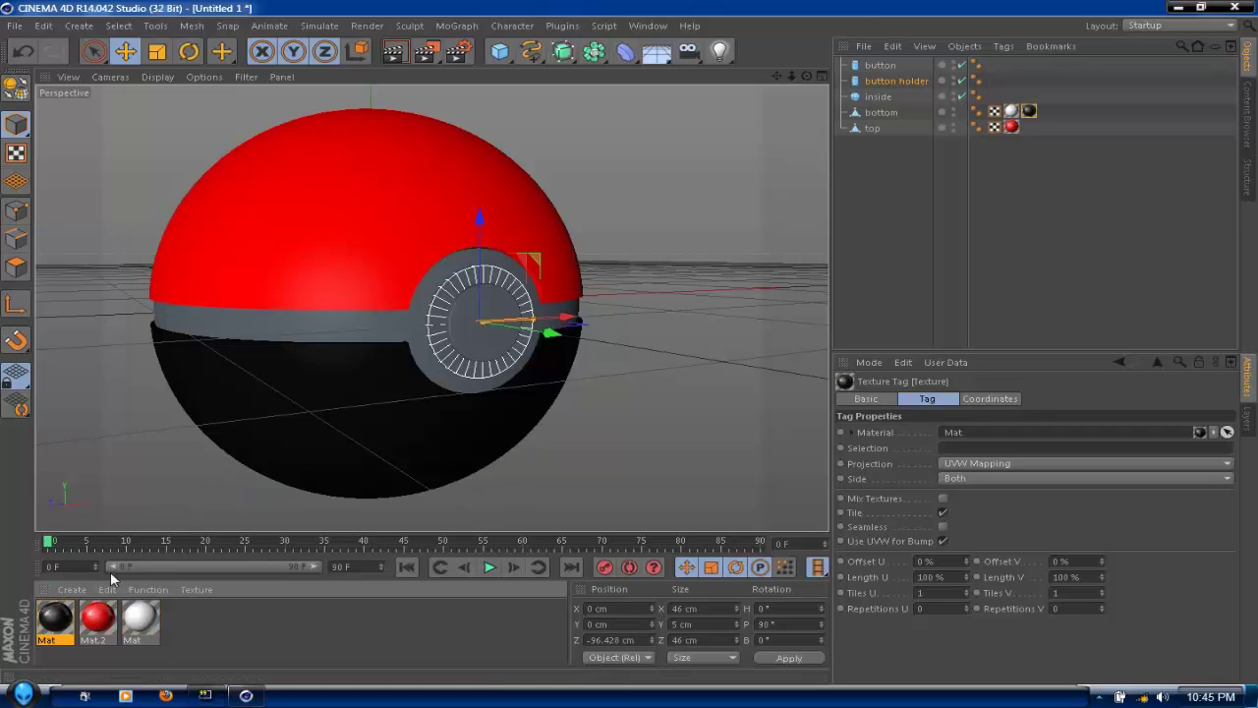
{"action": "left_click", "coordinate": [23, 51]}
Step: Apply the black material to the inside sphere and the white material to the button and button holder
{"action": "left_click", "coordinate": [877, 96]}
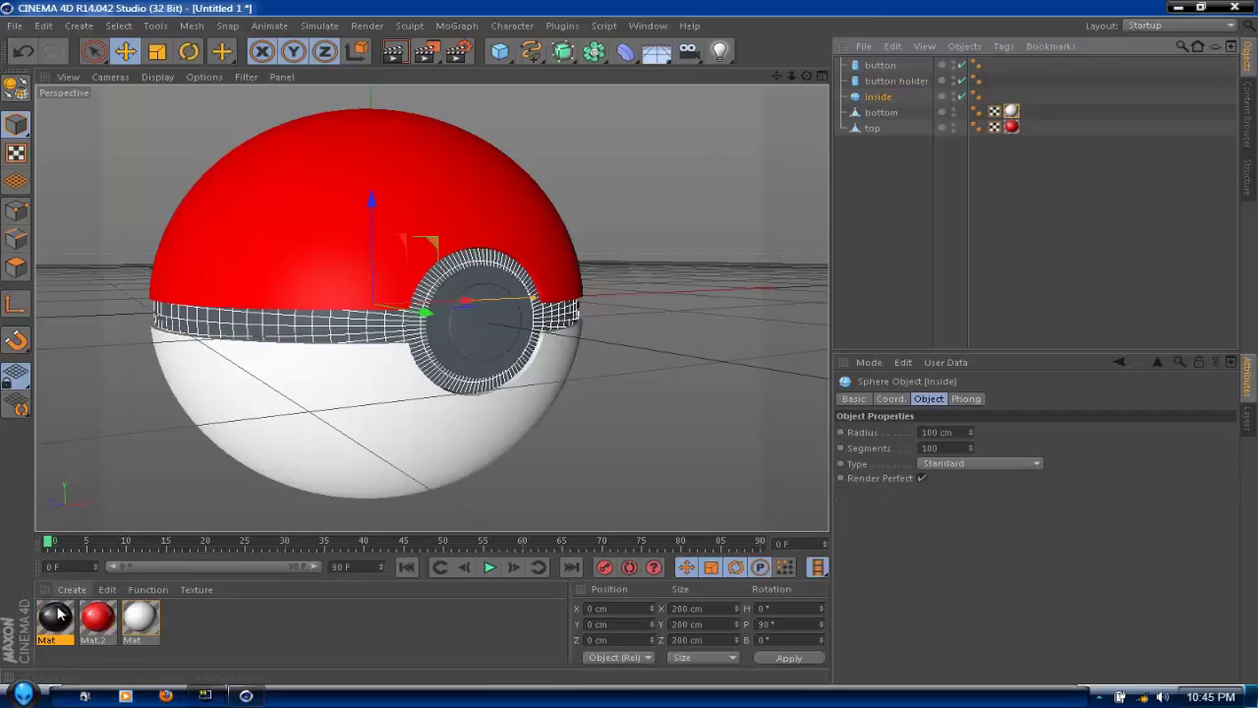
{"action": "left_click_drag", "start_coordinate": [909, 111], "coordinate": [881, 97]}
{"action": "left_click_drag", "start_coordinate": [98, 621], "coordinate": [470, 323]}
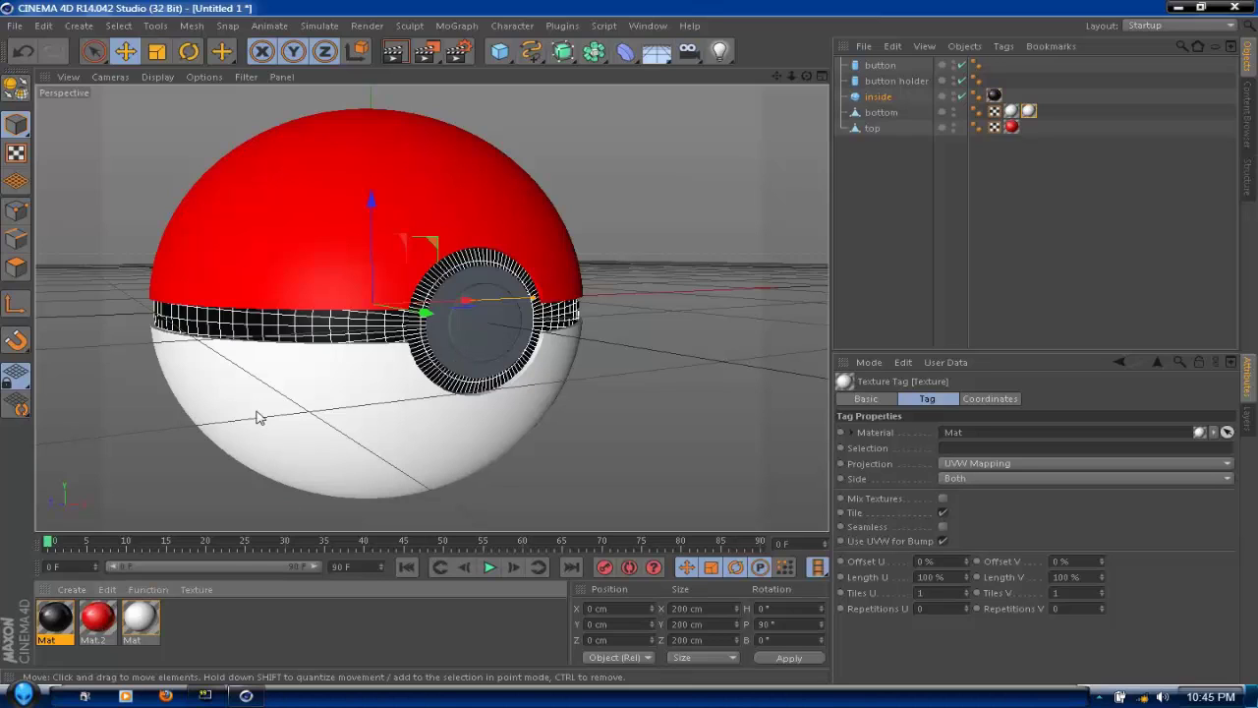
{"action": "left_click_drag", "start_coordinate": [137, 614], "coordinate": [896, 66]}
{"action": "left_click_drag", "start_coordinate": [145, 627], "coordinate": [906, 80]}
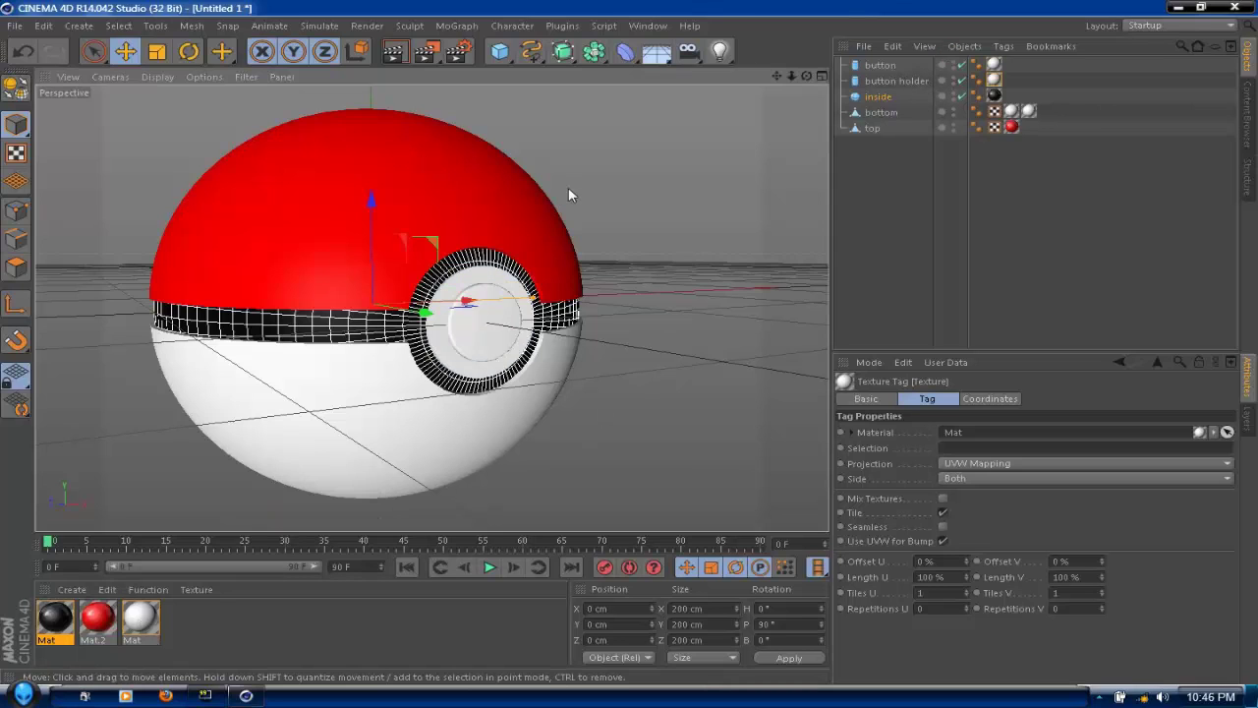
Step: Render the whole ball in the viewport to preview its materials
{"action": "scroll", "coordinate": [568, 186], "scroll_direction": "down", "scroll_amount": 2}
{"action": "left_click_drag", "start_coordinate": [778, 76], "coordinate": [771, 86]}
{"action": "left_click", "coordinate": [404, 61]}
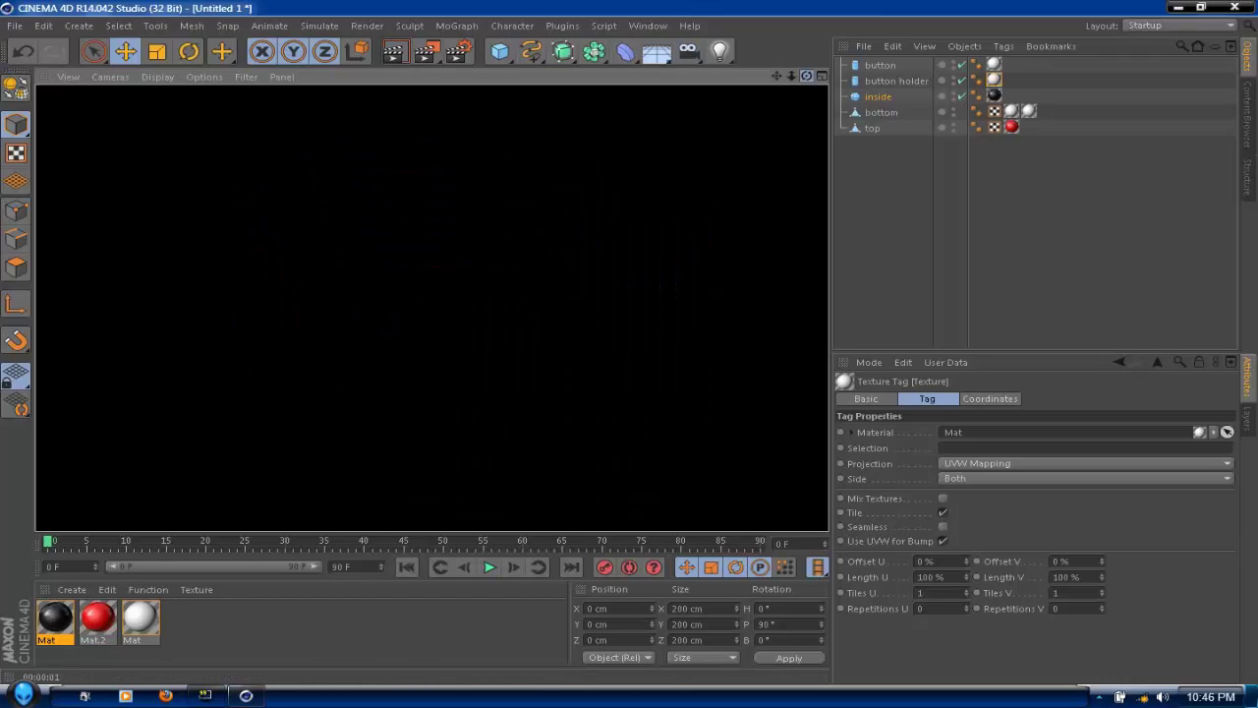
{"action": "left_click_drag", "start_coordinate": [806, 76], "coordinate": [766, 116]}
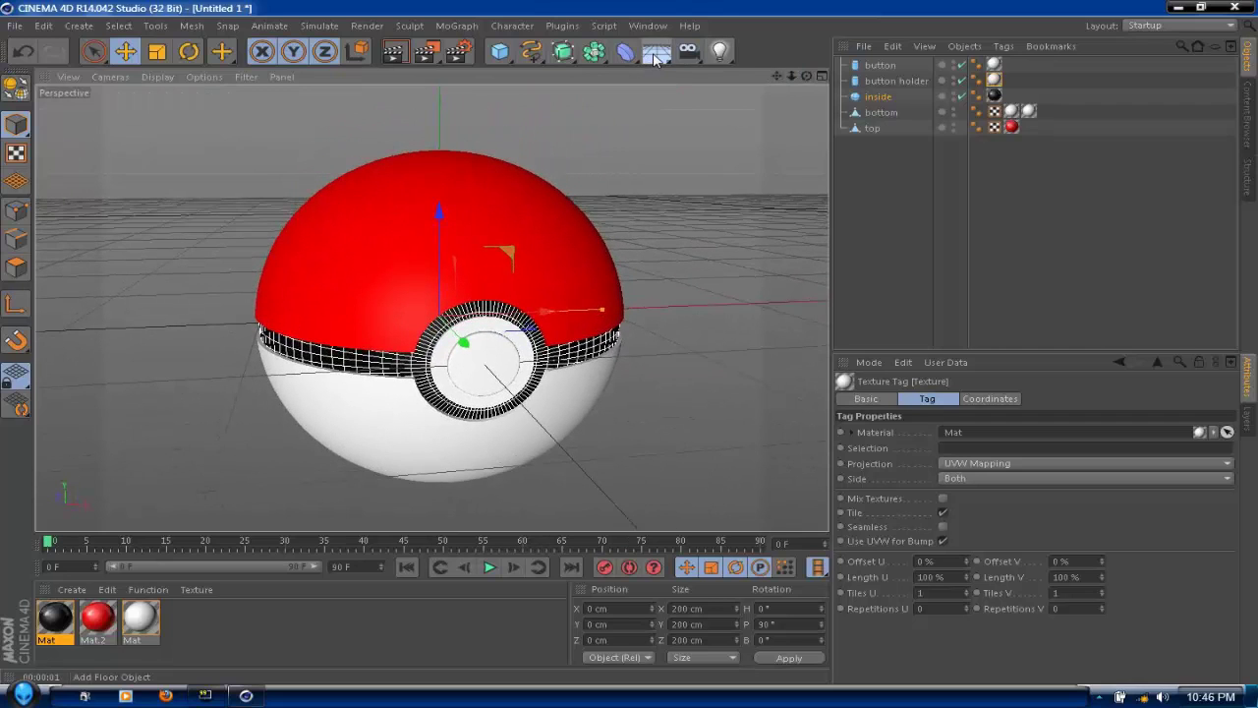
Step: Add a floor and lower it to the underside of the ball, at about Y -103 cm
{"action": "left_click", "coordinate": [656, 59]}
{"action": "left_click", "coordinate": [658, 55]}
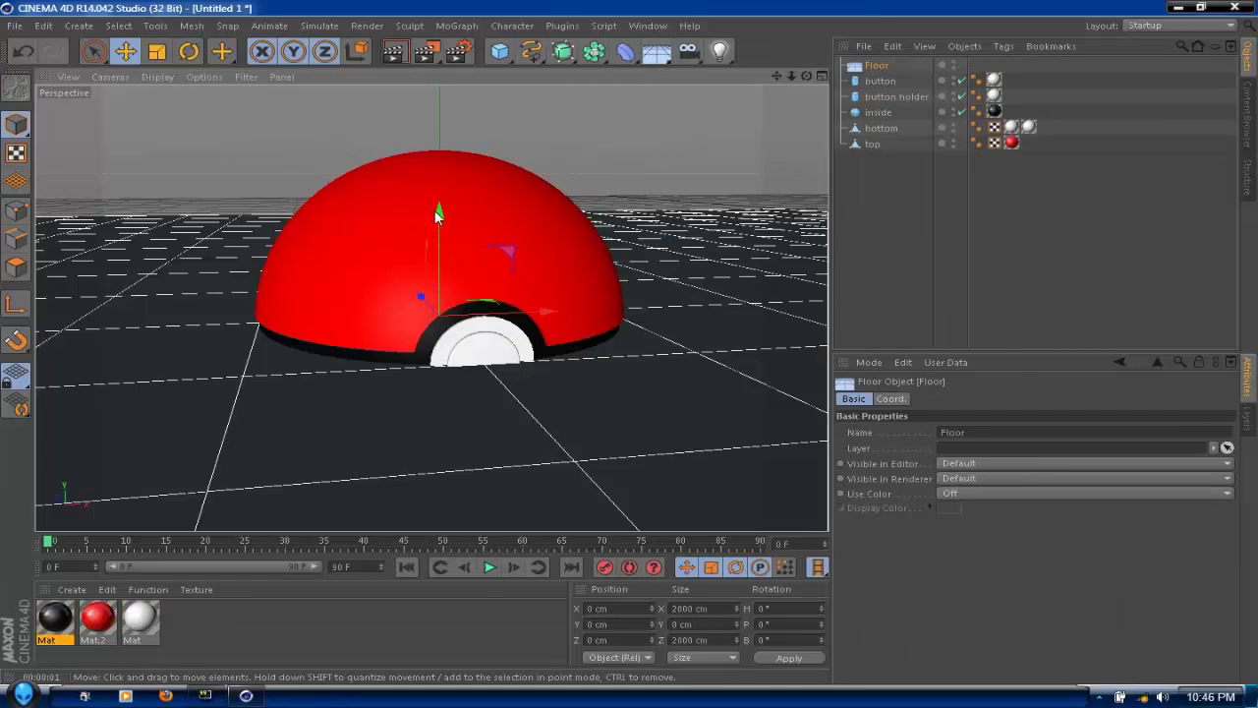
{"action": "left_click_drag", "start_coordinate": [440, 216], "coordinate": [452, 360]}
{"action": "left_click_drag", "start_coordinate": [777, 76], "coordinate": [805, 54]}
{"action": "left_click_drag", "start_coordinate": [430, 308], "coordinate": [629, 272]}
{"action": "left_click_drag", "start_coordinate": [435, 407], "coordinate": [440, 438]}
{"action": "left_click_drag", "start_coordinate": [806, 76], "coordinate": [431, 308]}
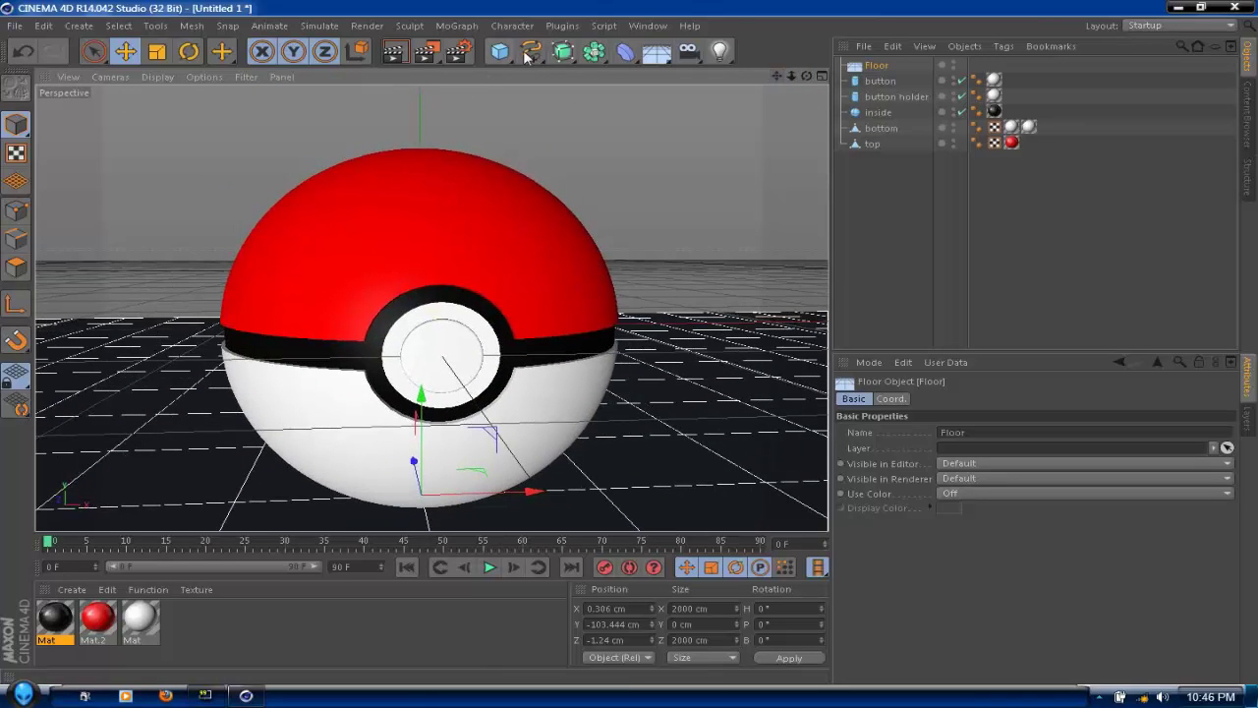
Step: Add an omni light and an Array object, and nest the light under the array at the end of the object list
{"action": "left_click", "coordinate": [721, 52]}
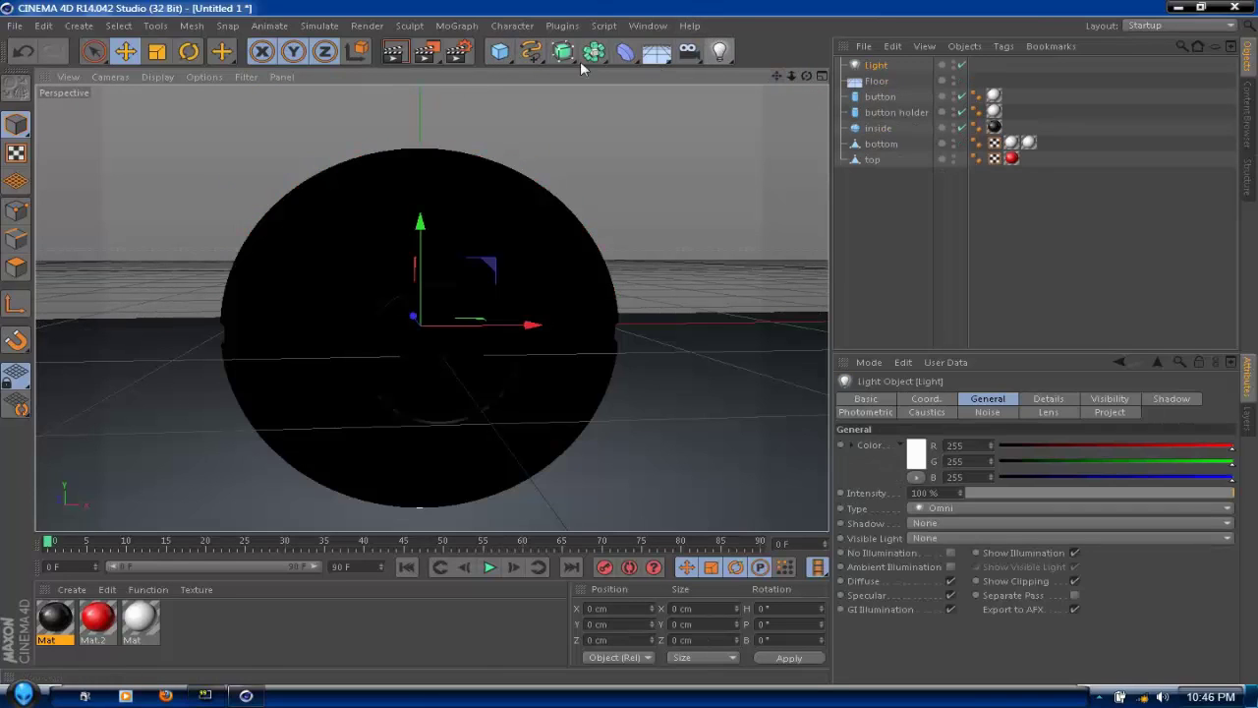
{"action": "left_click", "coordinate": [593, 51]}
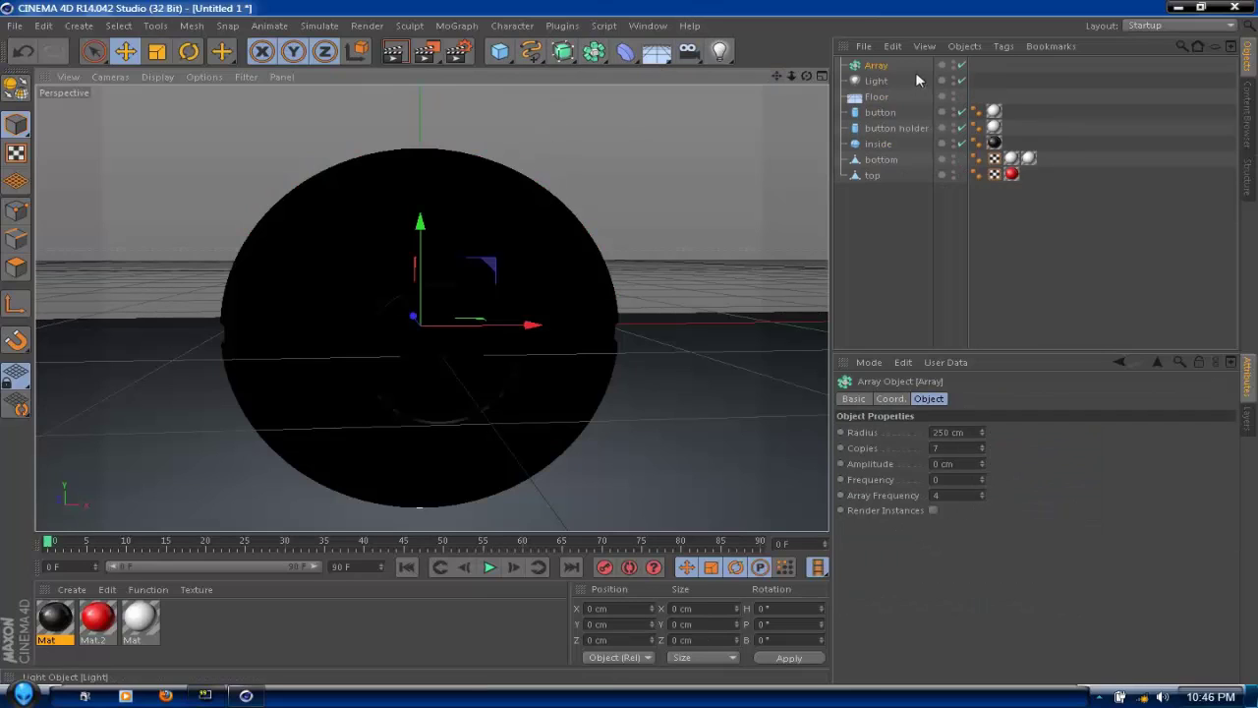
{"action": "left_click_drag", "start_coordinate": [876, 66], "coordinate": [904, 219]}
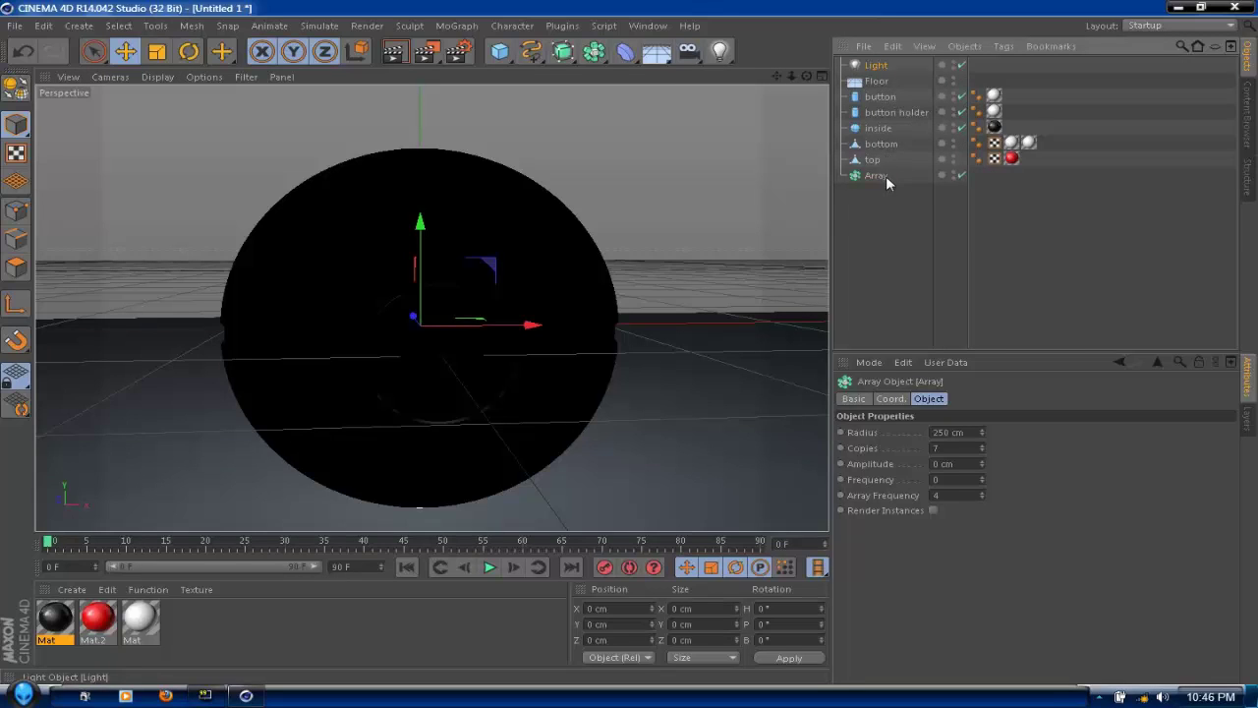
{"action": "left_click_drag", "start_coordinate": [885, 176], "coordinate": [885, 176]}
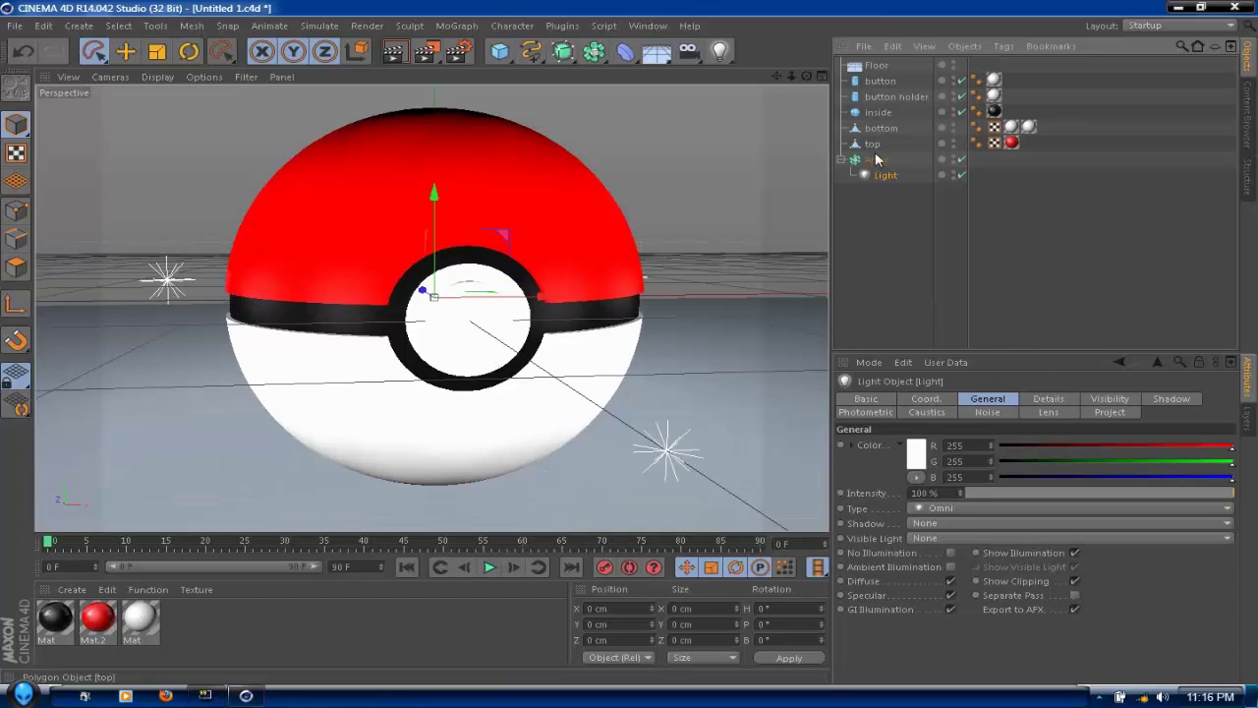
Step: Set the light array's radius to 1000 cm and raise the array to Y 500 cm
{"action": "left_click", "coordinate": [875, 159]}
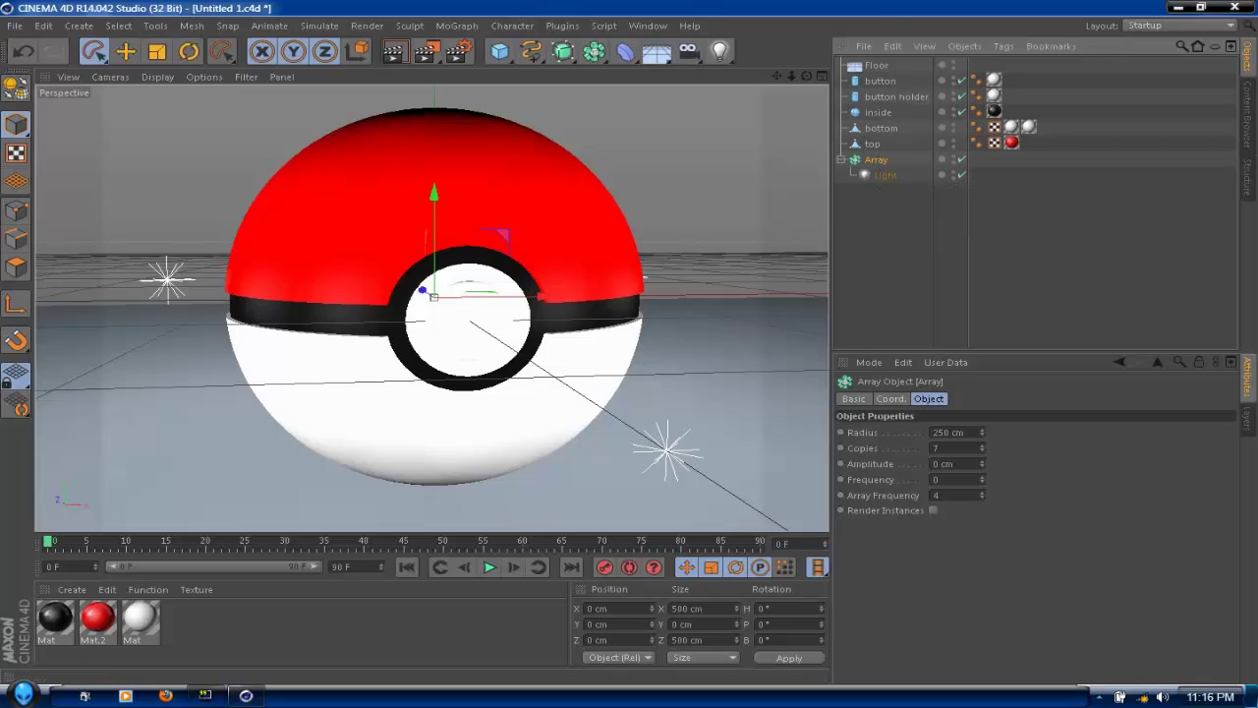
{"action": "left_click_drag", "start_coordinate": [966, 432], "coordinate": [838, 439]}
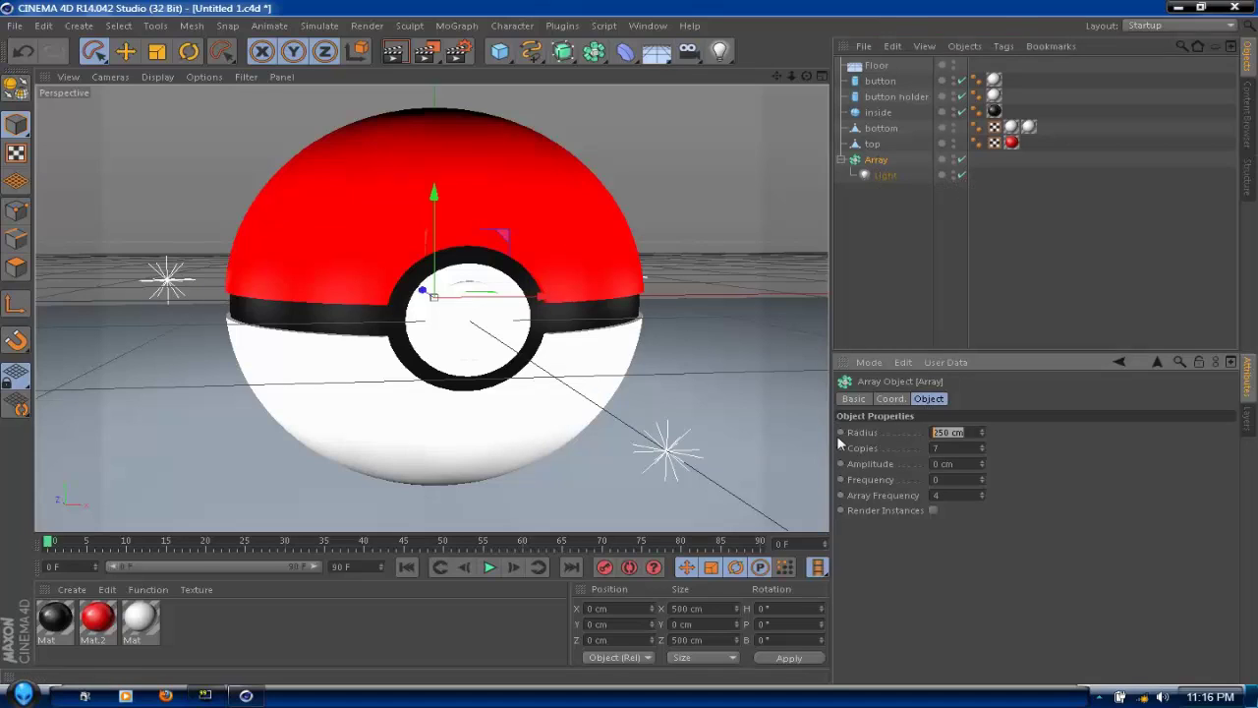
{"action": "type", "text": "1000"}
{"action": "key", "text": "Return"}
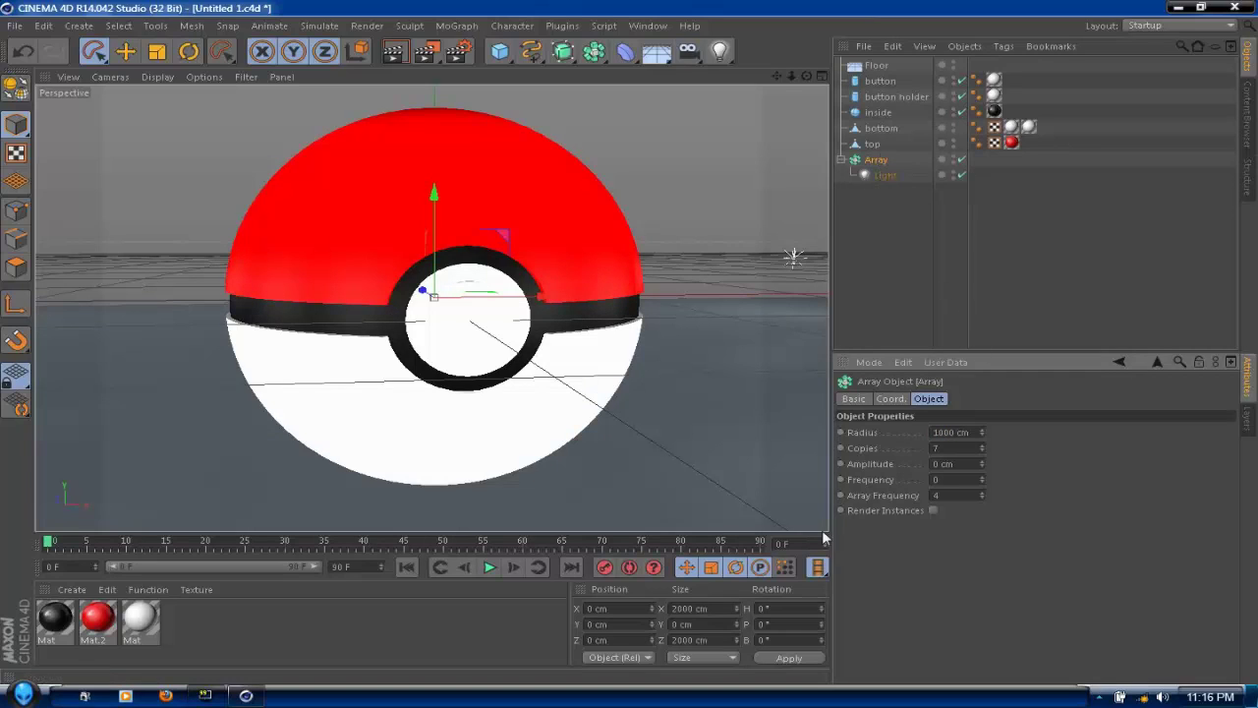
{"action": "left_click", "coordinate": [596, 624]}
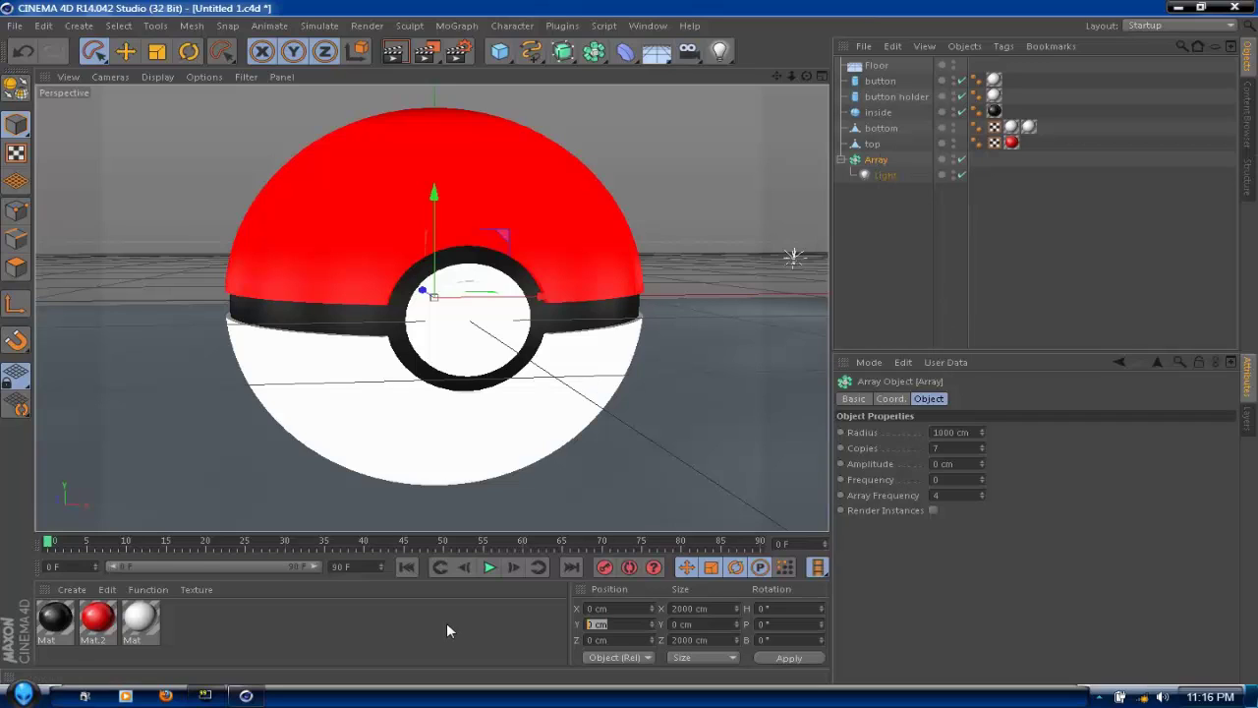
{"action": "type", "text": "500"}
{"action": "key", "text": "Return"}
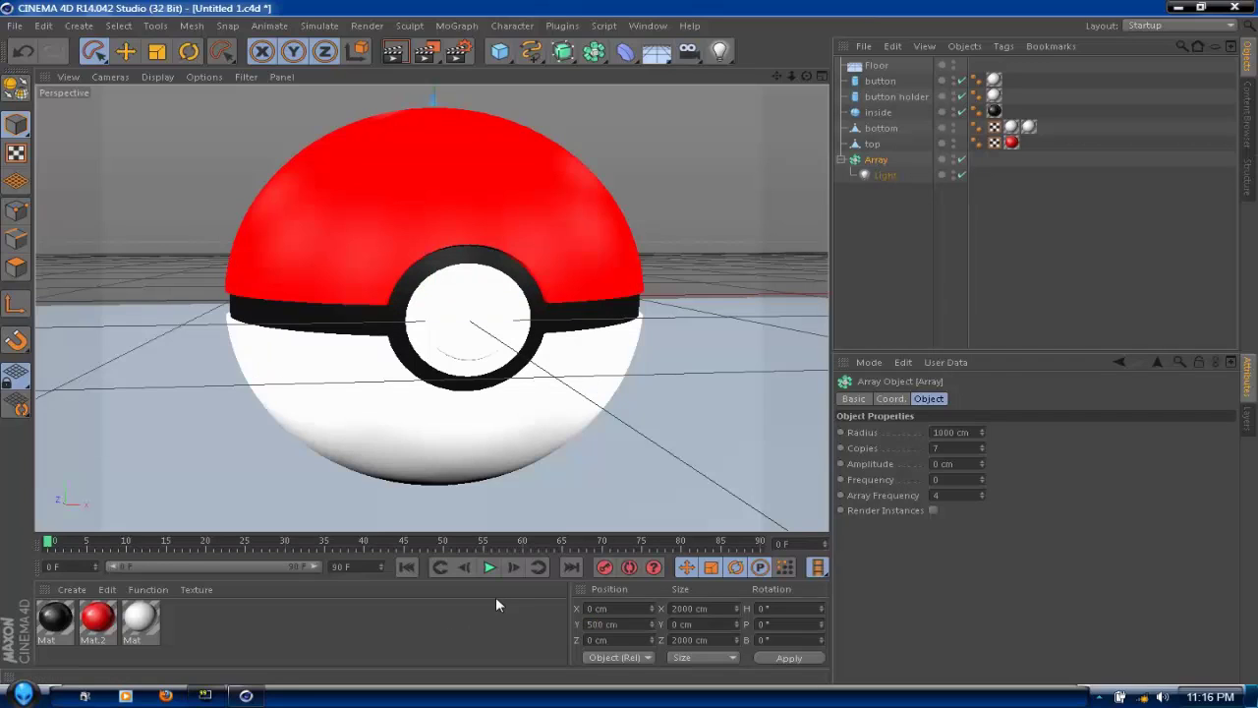
Step: Set the intensity of the light in the array to 50 %
{"action": "left_click", "coordinate": [888, 175]}
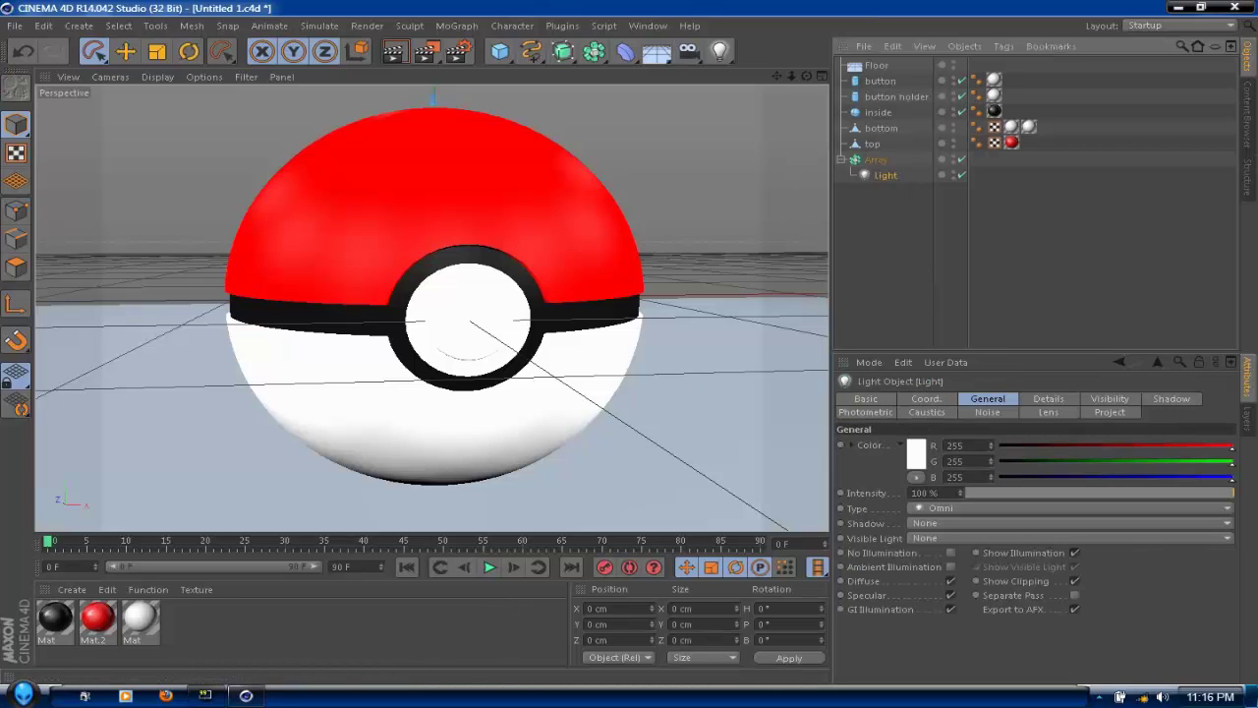
{"action": "left_click_drag", "start_coordinate": [941, 492], "coordinate": [723, 499]}
{"action": "type", "text": "50"}
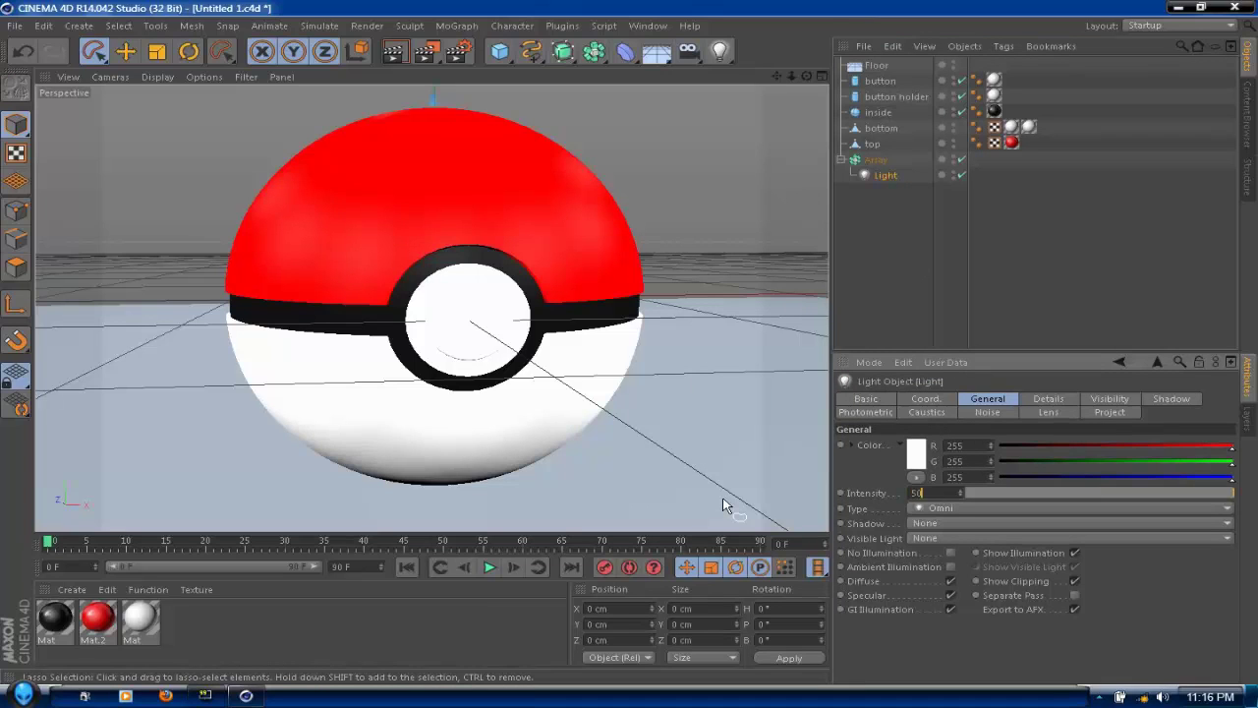
{"action": "key", "text": "Return"}
{"action": "scroll", "coordinate": [706, 467], "scroll_direction": "down", "scroll_amount": 5}
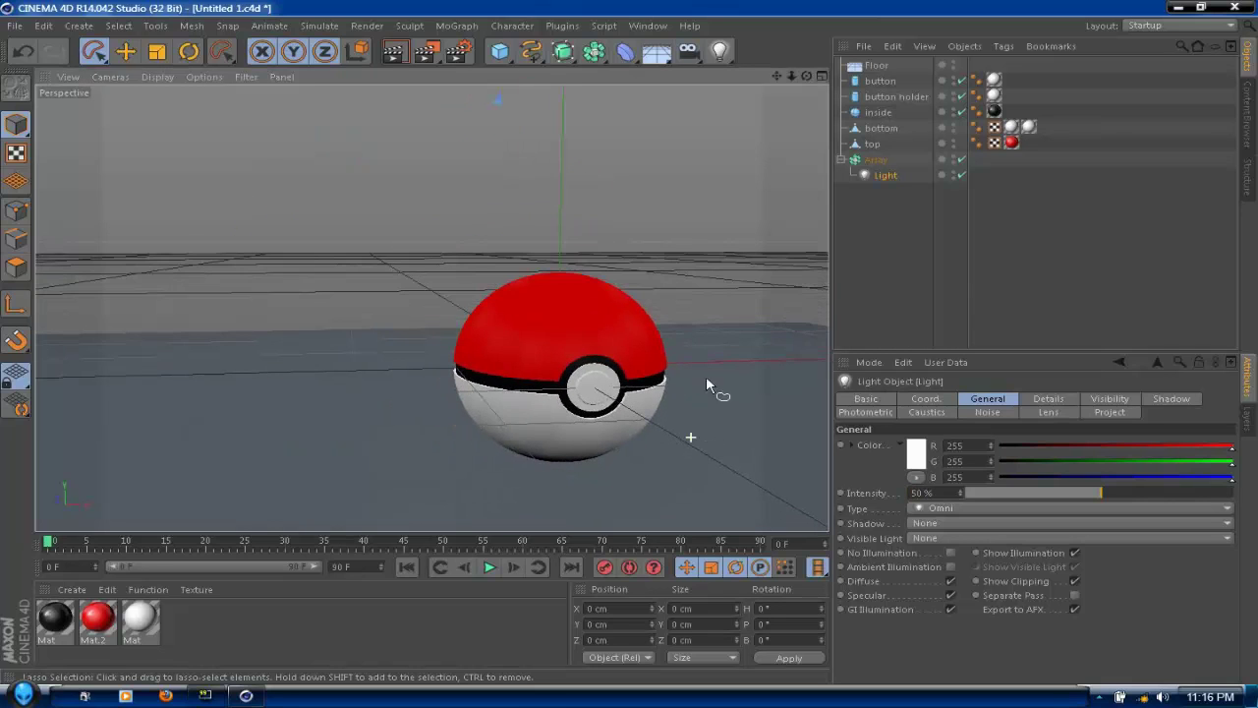
{"action": "scroll", "coordinate": [781, 104], "scroll_direction": "down", "scroll_amount": 2}
{"action": "mouse_move", "coordinate": [785, 84]}
{"action": "left_mouse_down"}
{"action": "mouse_move", "coordinate": [801, 88]}
{"action": "mouse_move", "coordinate": [774, 79]}
{"action": "left_mouse_up"}
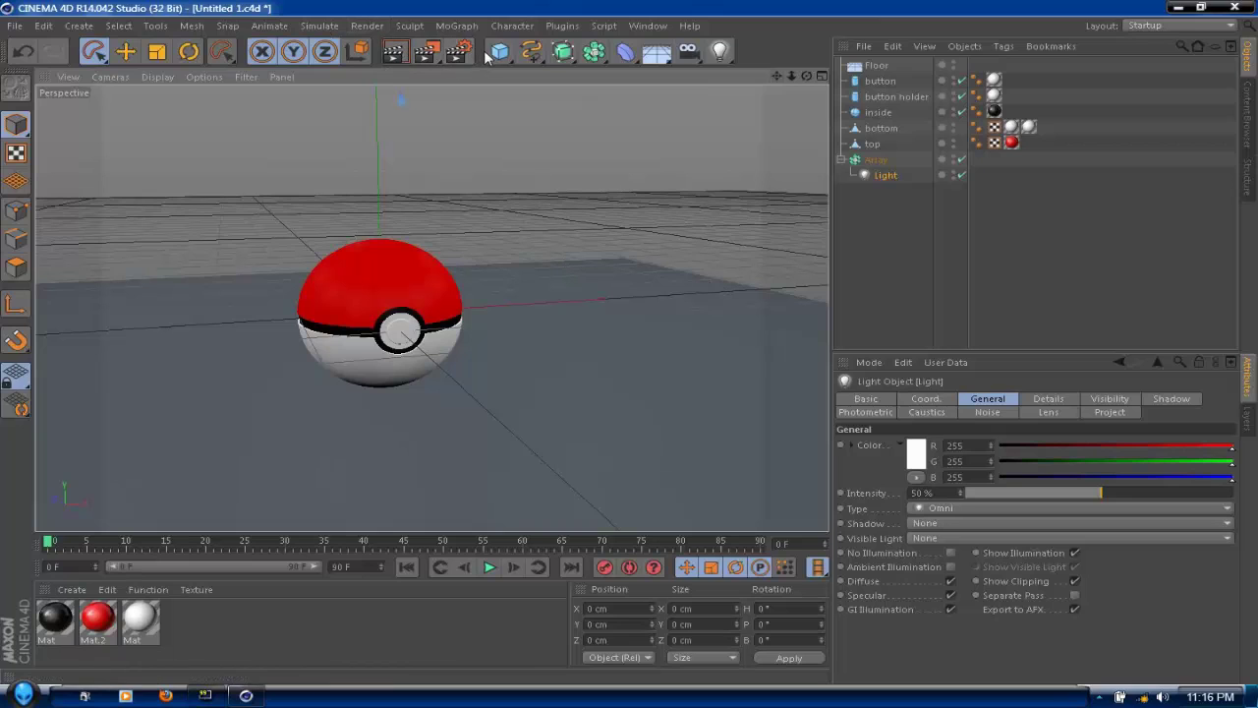
{"action": "left_click_drag", "start_coordinate": [485, 57], "coordinate": [485, 61]}
{"action": "left_click", "coordinate": [23, 52]}
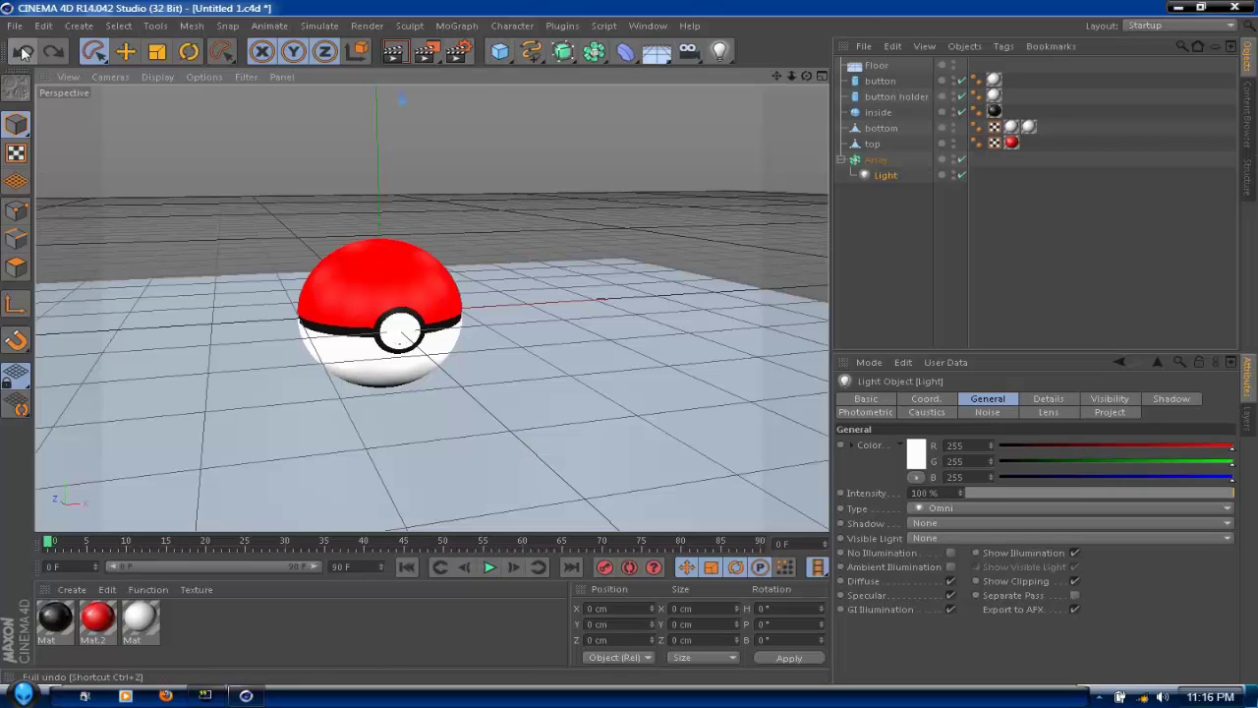
{"action": "left_click", "coordinate": [54, 52]}
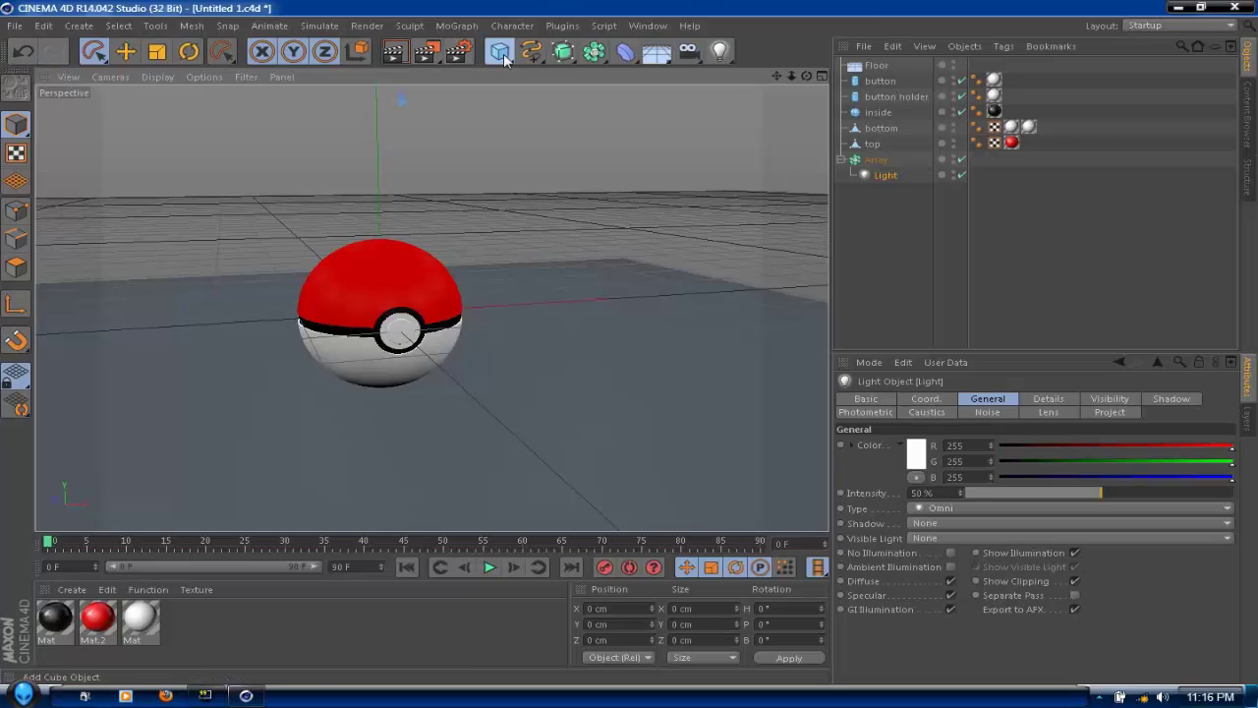
Step: Add a plane and apply a new material with Luminance enabled to it
{"action": "left_click_drag", "start_coordinate": [503, 53], "coordinate": [634, 101]}
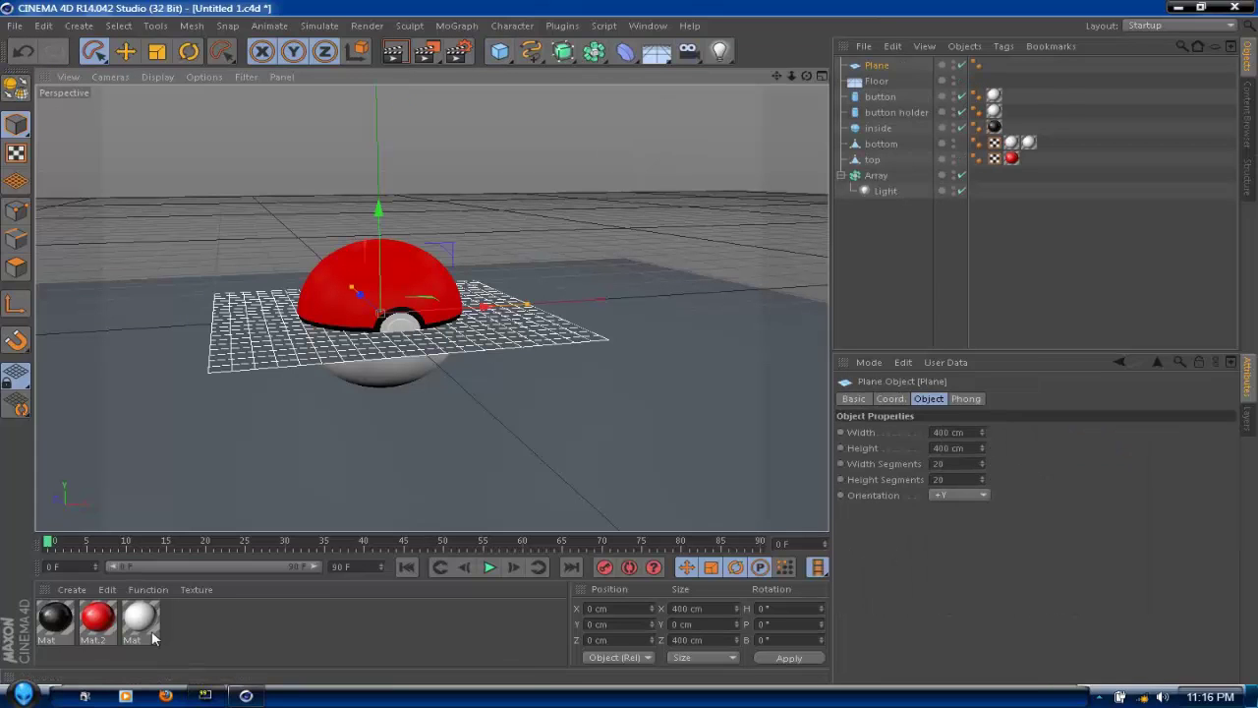
{"action": "double_click", "coordinate": [245, 635]}
{"action": "double_click", "coordinate": [53, 620]}
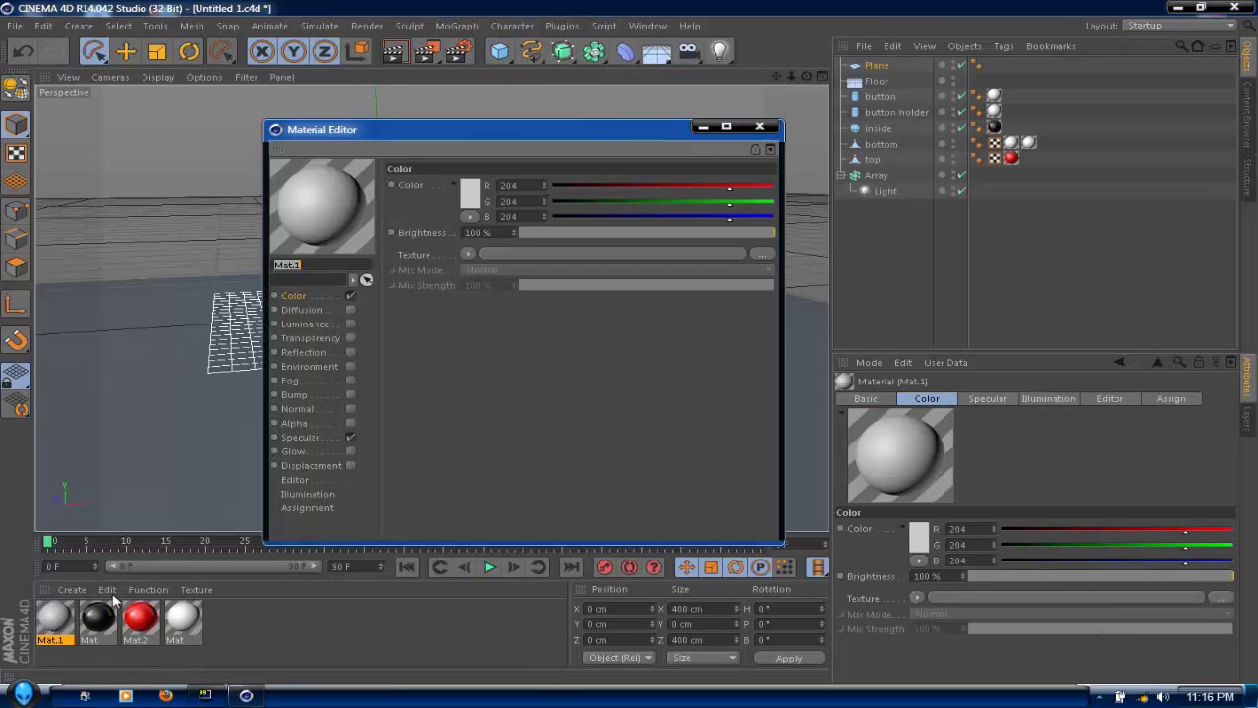
{"action": "left_click", "coordinate": [350, 324]}
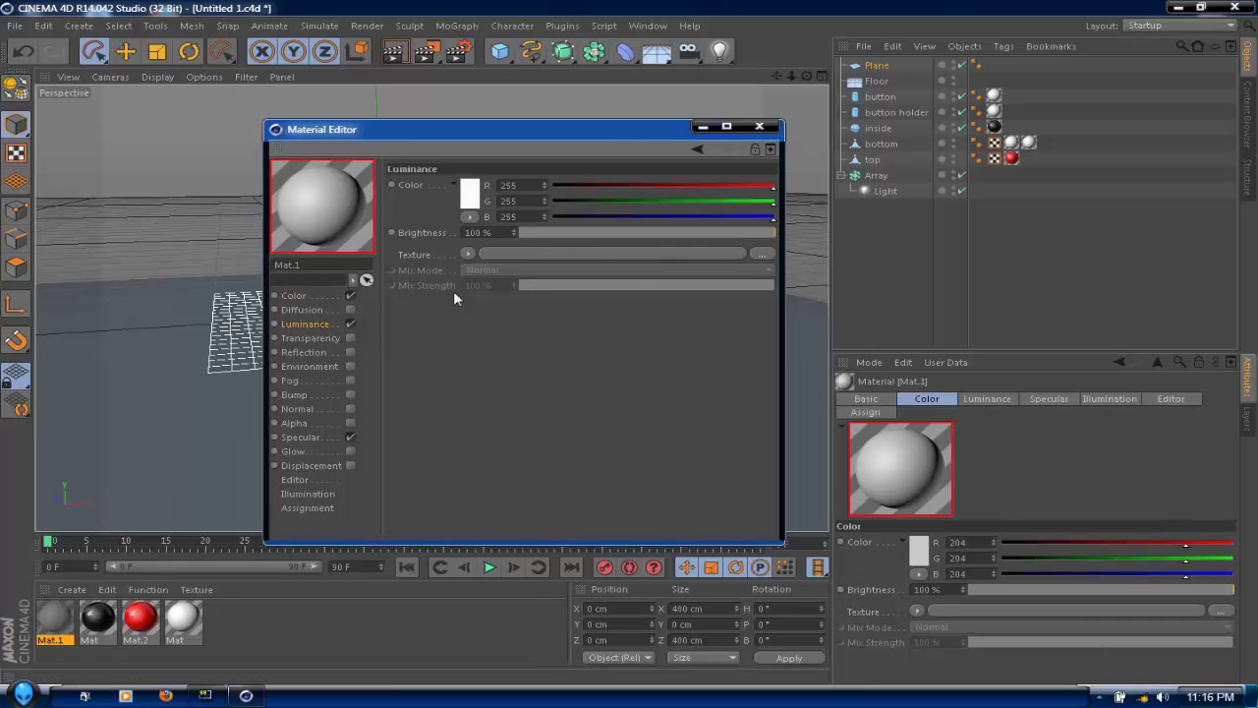
{"action": "left_click", "coordinate": [759, 126]}
{"action": "left_click_drag", "start_coordinate": [41, 623], "coordinate": [224, 348]}
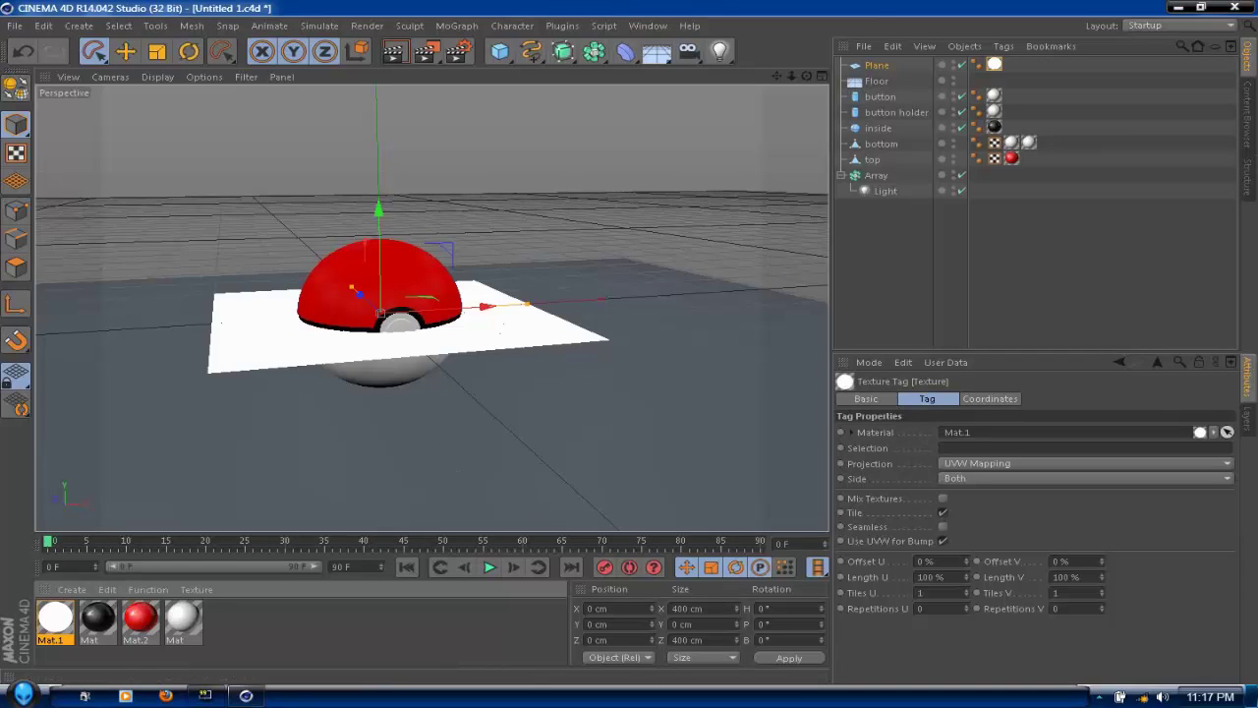
Step: Resize the plane to 3000 cm in X and Z and raise it to Y 1000 cm above the ball
{"action": "left_click", "coordinate": [688, 609]}
{"action": "type", "text": "3000"}
{"action": "key", "text": "Return"}
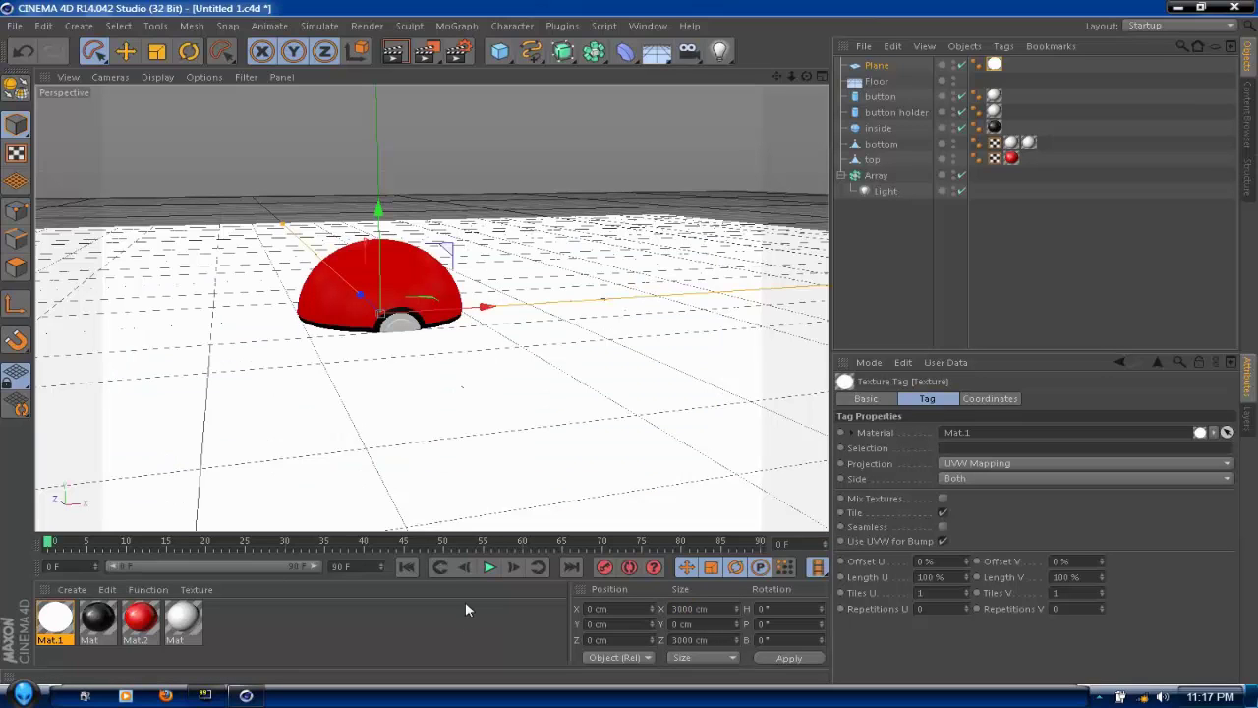
{"action": "left_click", "coordinate": [597, 624]}
{"action": "type", "text": "1000"}
{"action": "key", "text": "Return"}
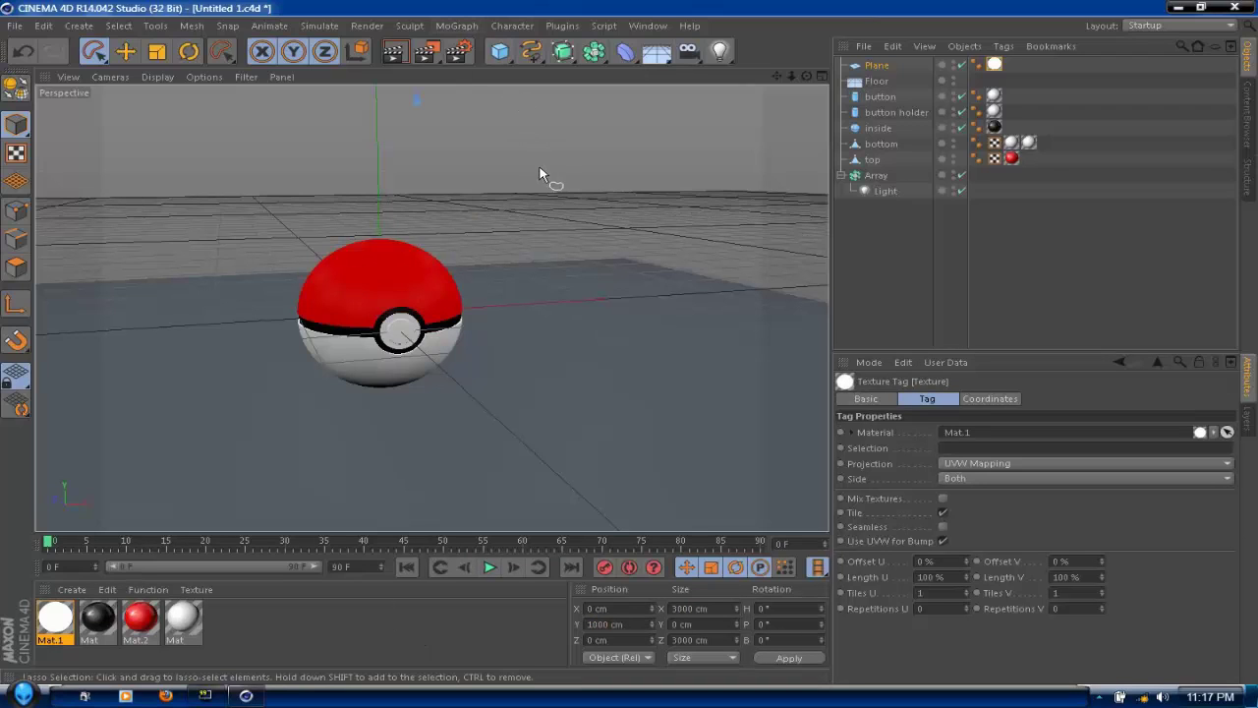
Step: Frame the ball closer from a slight angle and render the view to check the lighting and reflections
{"action": "scroll", "coordinate": [547, 166], "scroll_direction": "up", "scroll_amount": 3}
{"action": "left_click_drag", "start_coordinate": [775, 77], "coordinate": [513, 334]}
{"action": "left_click", "coordinate": [399, 52]}
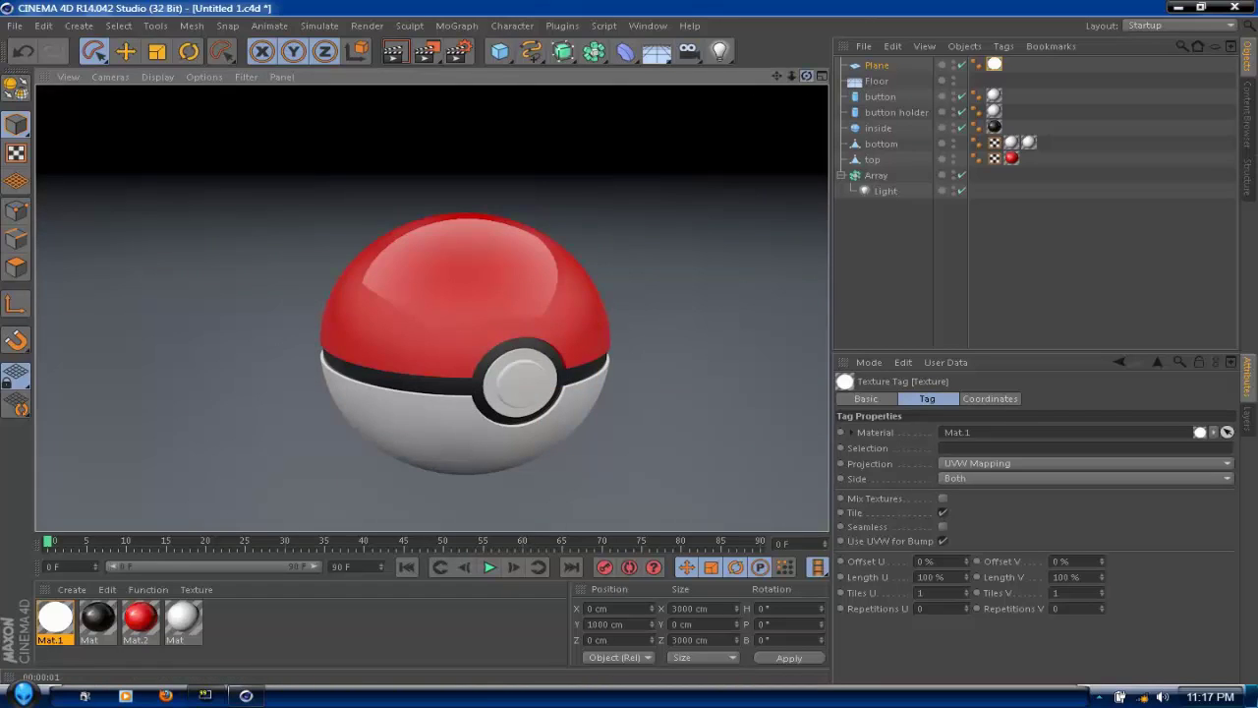
{"action": "left_click_drag", "start_coordinate": [806, 76], "coordinate": [806, 82]}
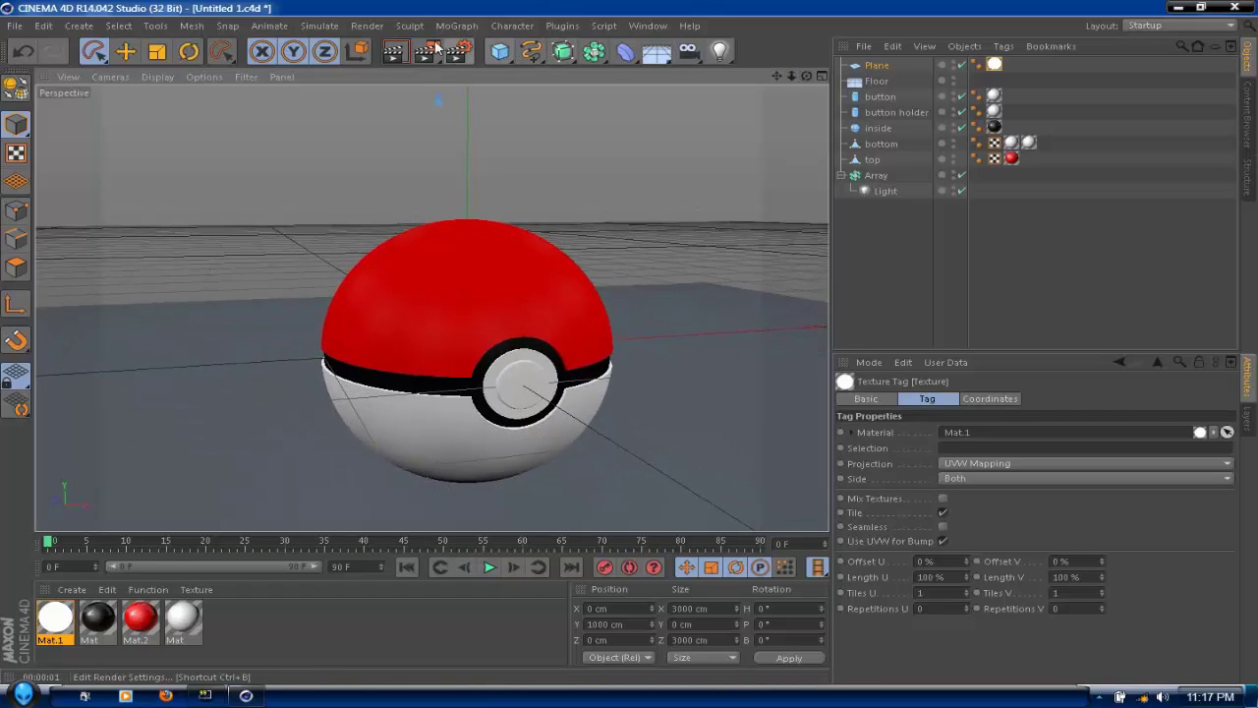
{"action": "left_click", "coordinate": [393, 51]}
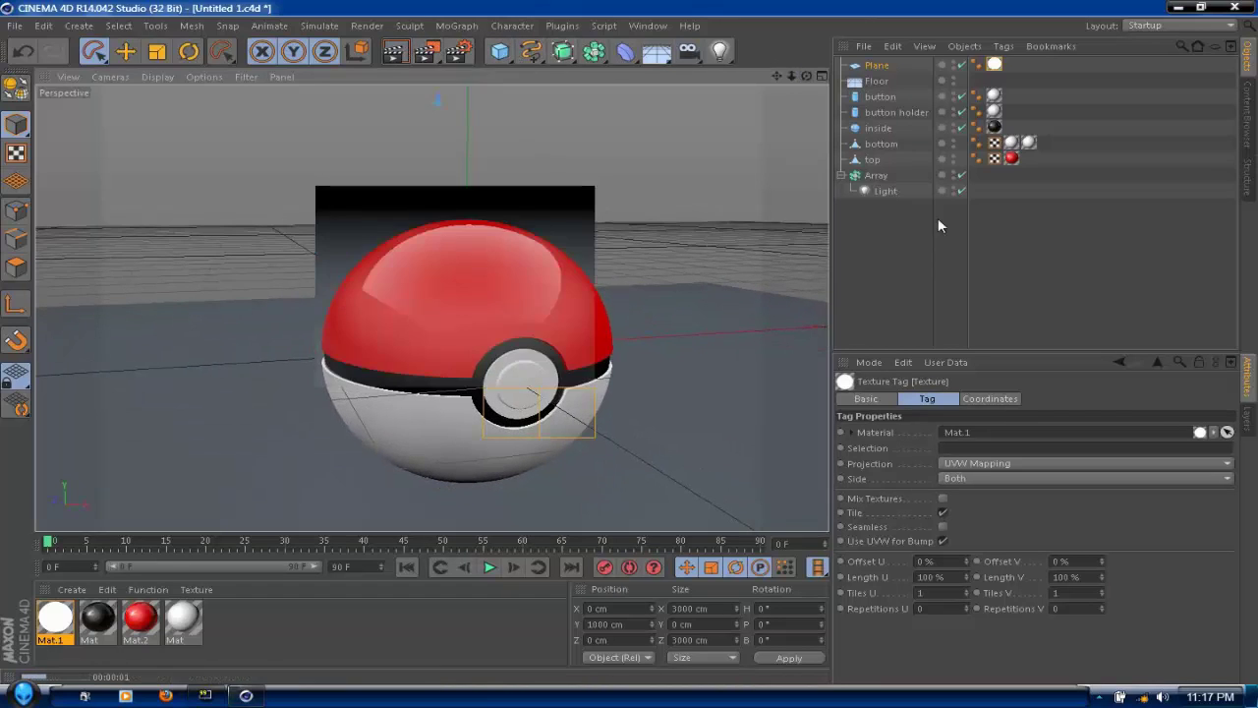
Step: Set the light's shadow type to Shadow Maps (Soft) and render the view
{"action": "left_click", "coordinate": [883, 192]}
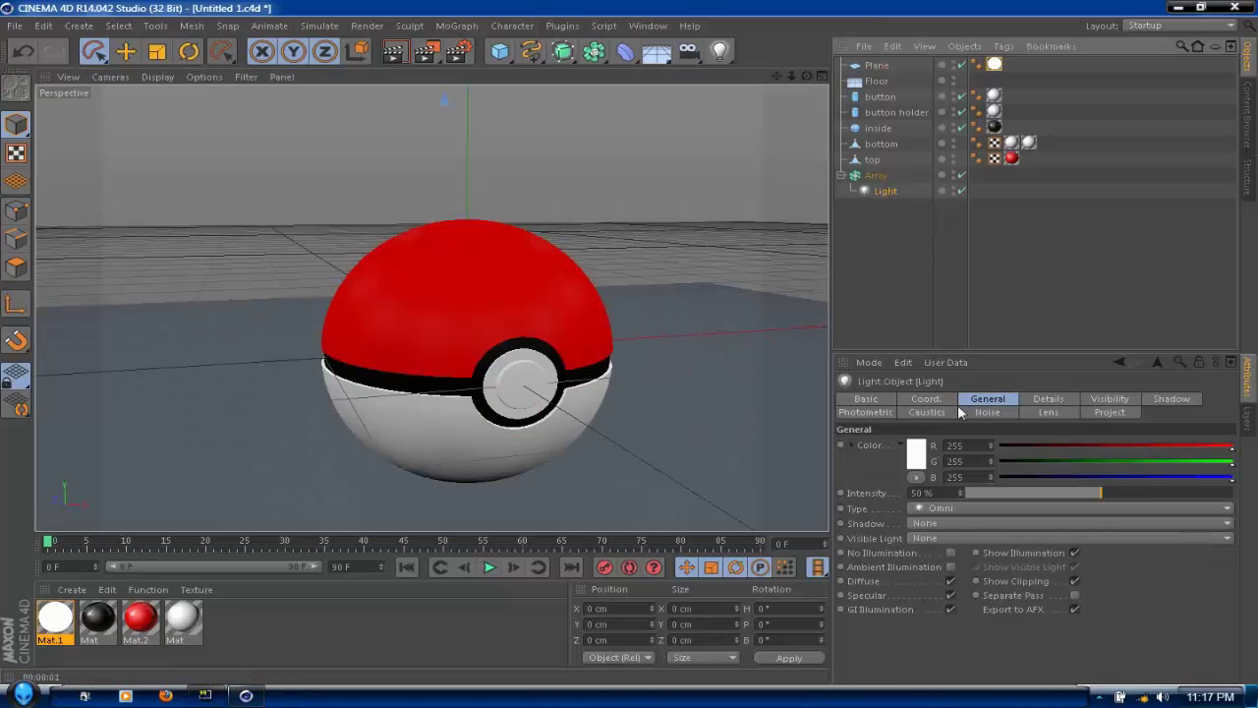
{"action": "left_click", "coordinate": [1167, 400]}
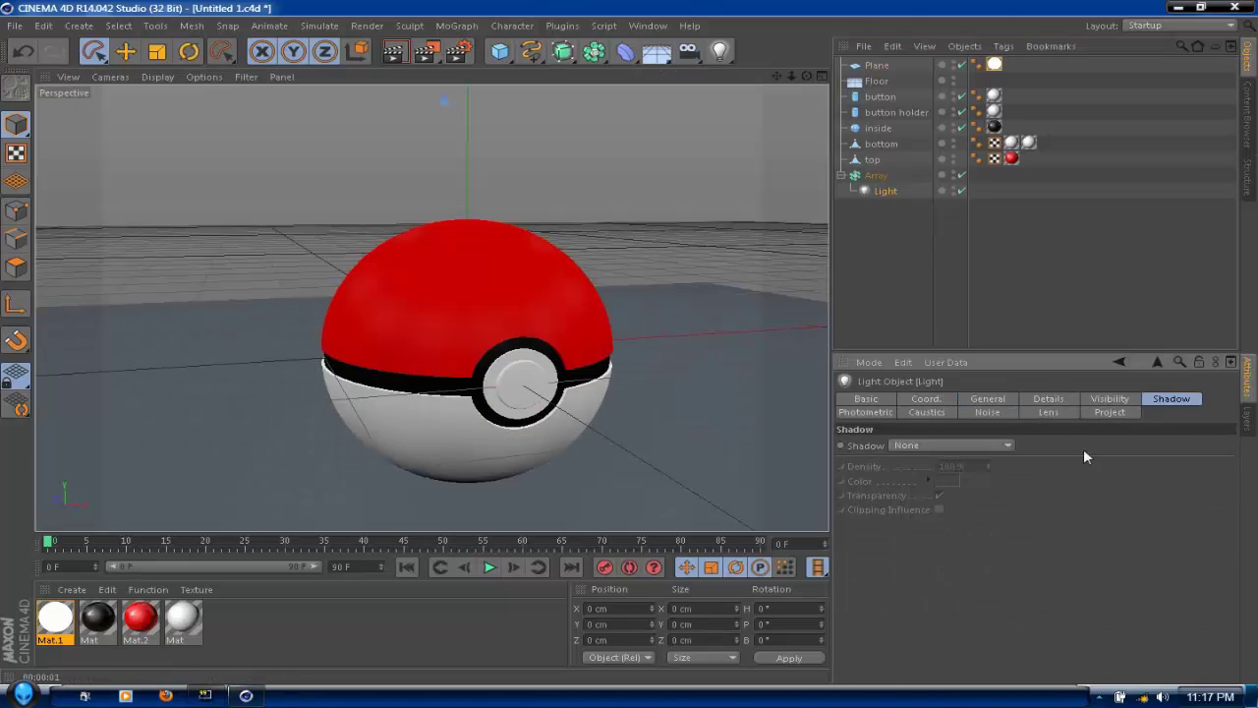
{"action": "left_click", "coordinate": [940, 445]}
{"action": "left_click", "coordinate": [932, 476]}
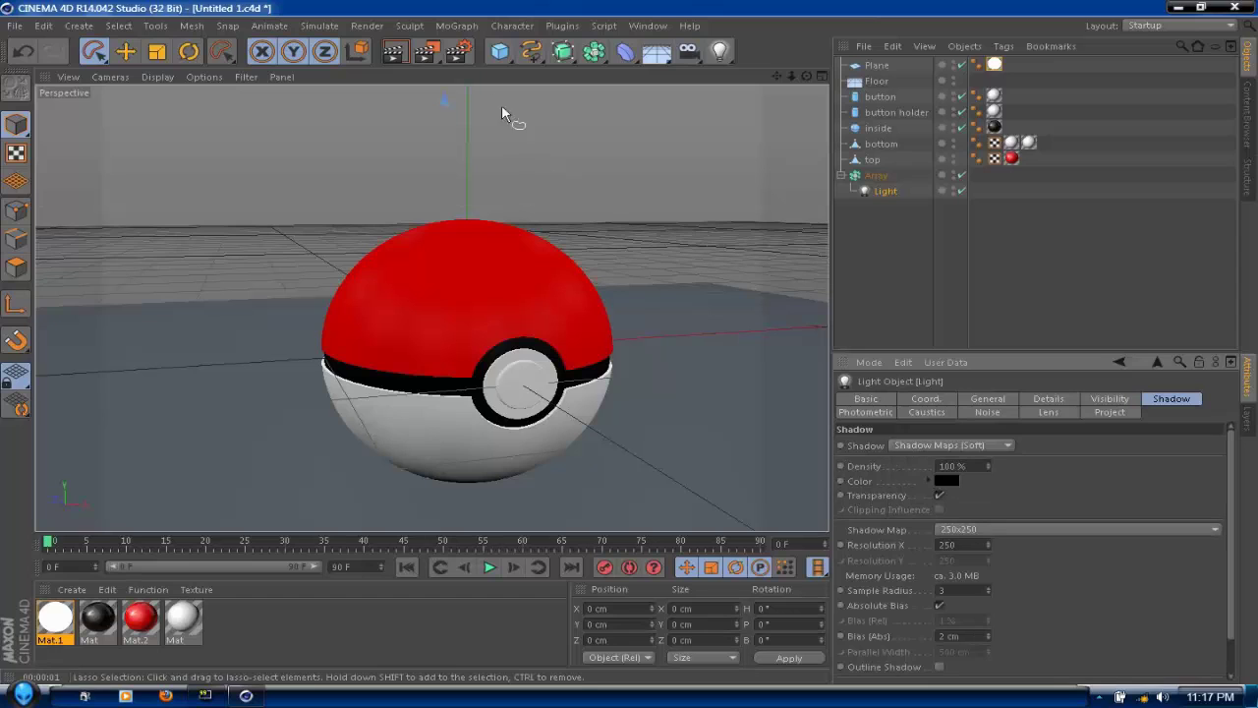
{"action": "left_click", "coordinate": [393, 51]}
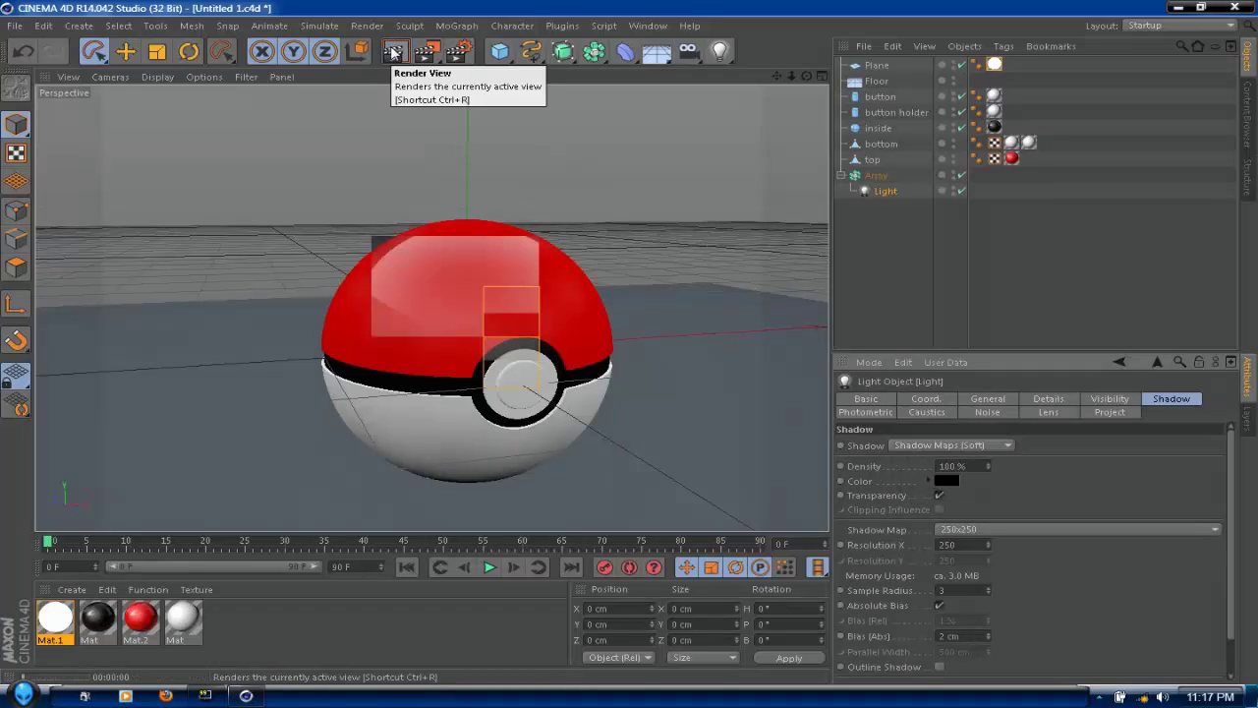